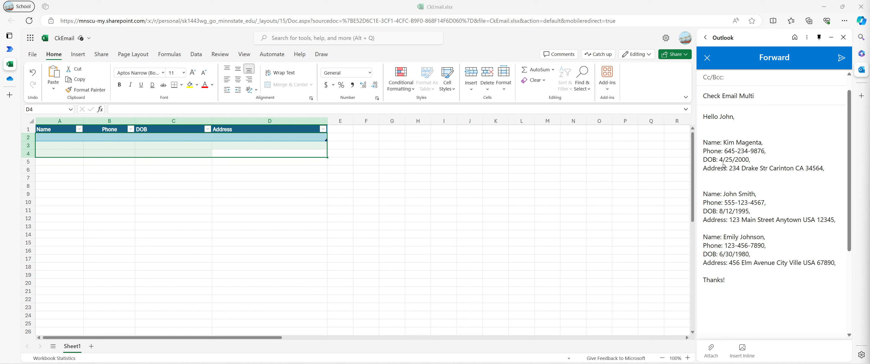
Review the forward message's subject and its Name, Phone, DOB and Address labels, plus the OneDrive home page and the CkEmail workbook.
left_click(744, 98)
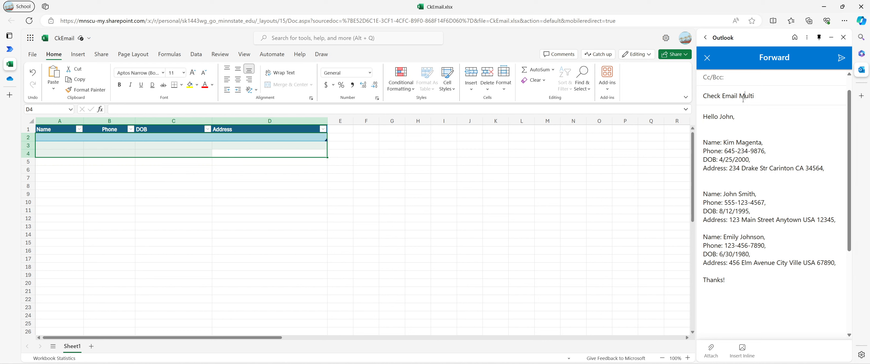
triple_click(728, 95)
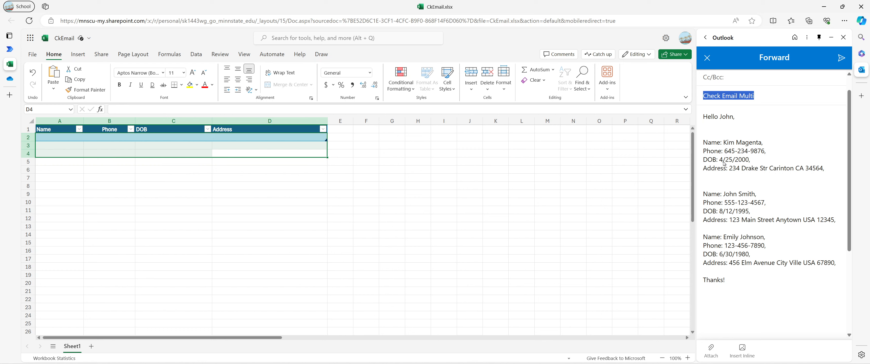
double_click(718, 145)
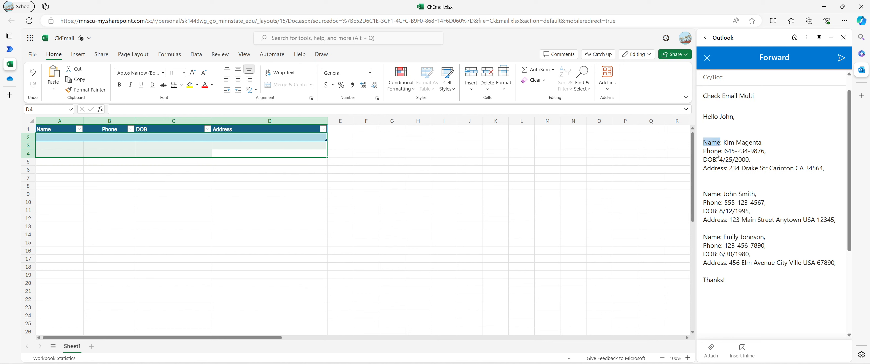
triple_click(716, 155)
double_click(713, 160)
double_click(712, 169)
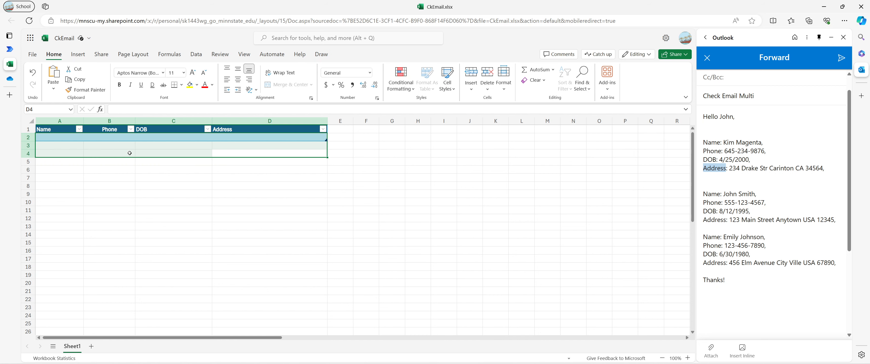
left_click(12, 84)
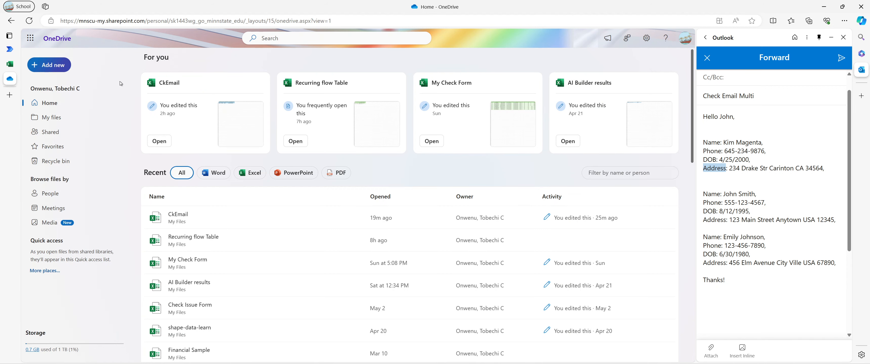
left_click(15, 65)
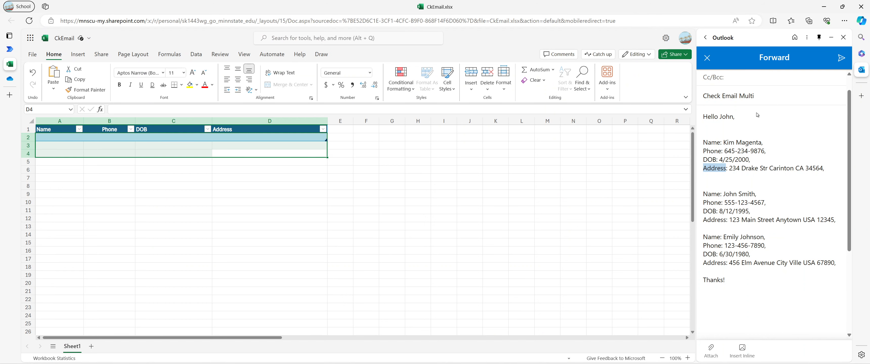
Send the forwarded Check Email Multi message and close Outlook.
left_click(840, 58)
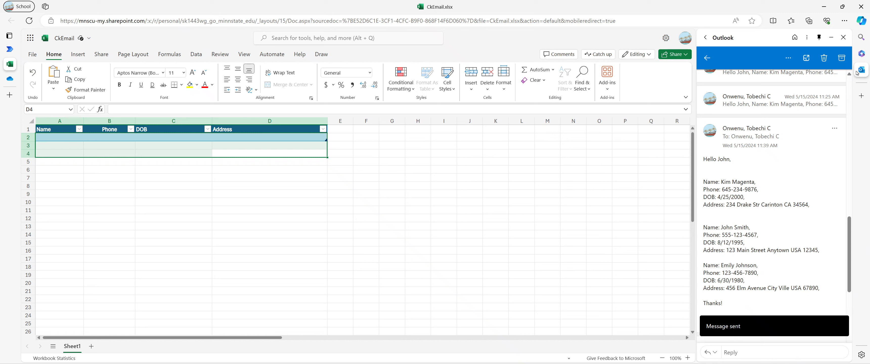
left_click(861, 70)
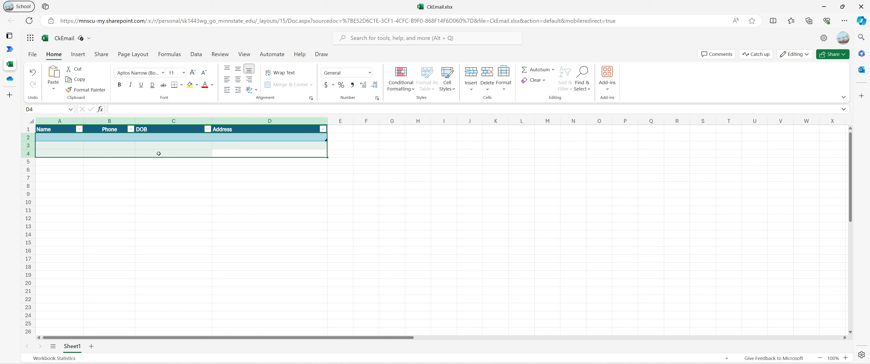
Switch to Power Automate and create a flow from the description "Email to excel", accepting the suggested new-email trigger and add-row action.
mouse_move(11, 67)
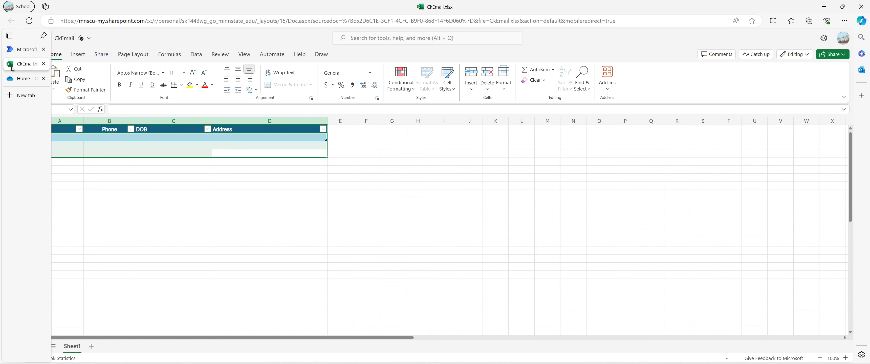
left_click(9, 52)
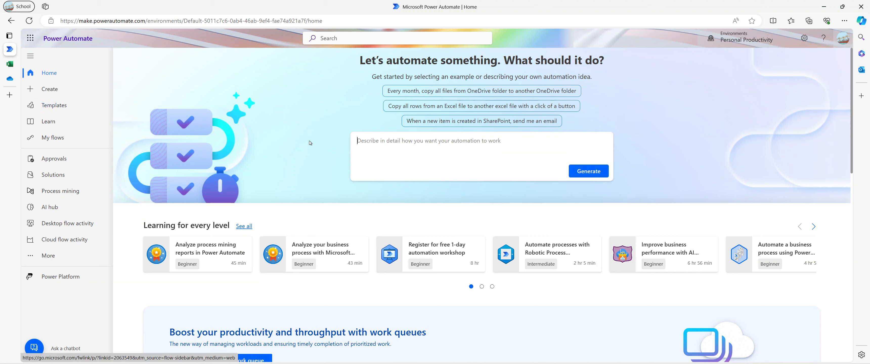
left_click(364, 138)
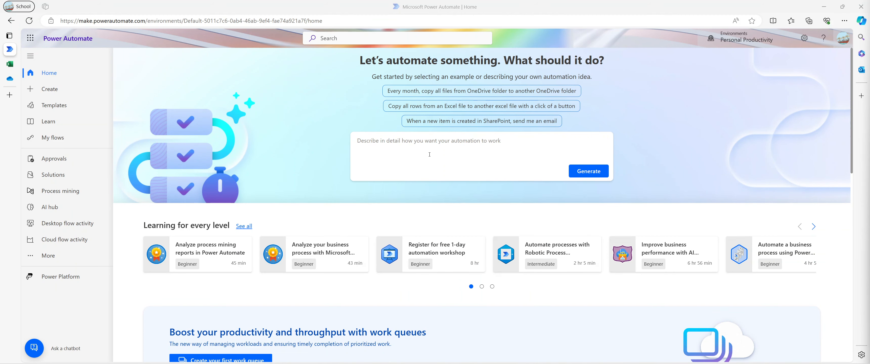
left_click(429, 155)
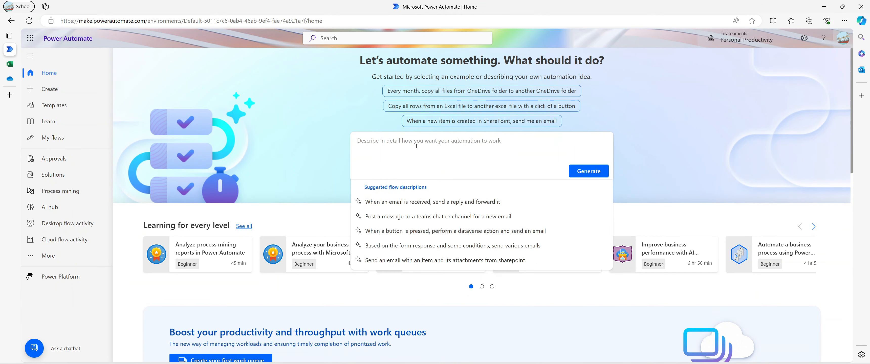
type("Email")
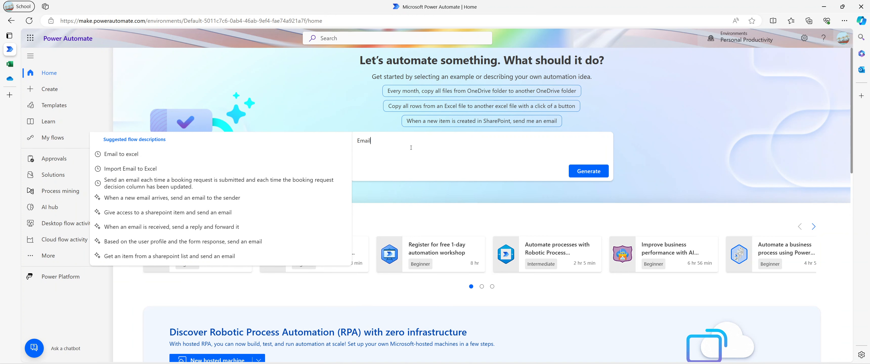
type(" t")
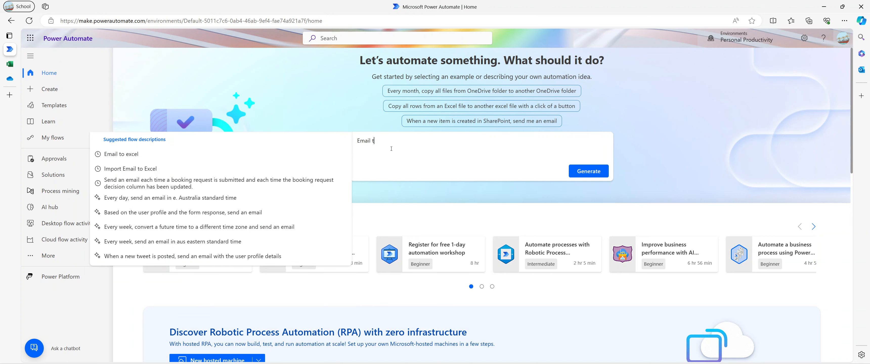
left_click(183, 158)
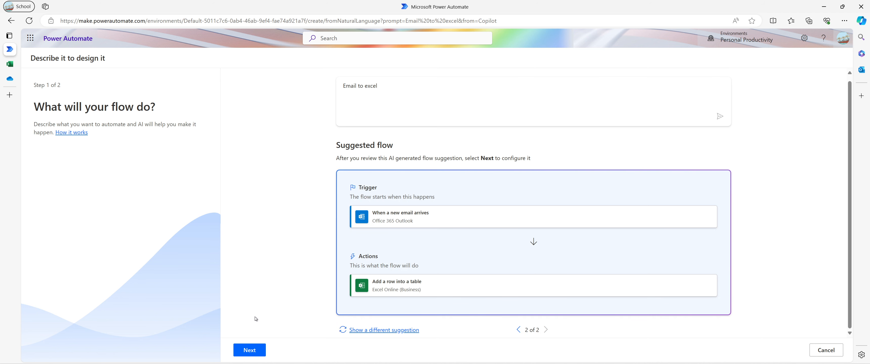
left_click(241, 350)
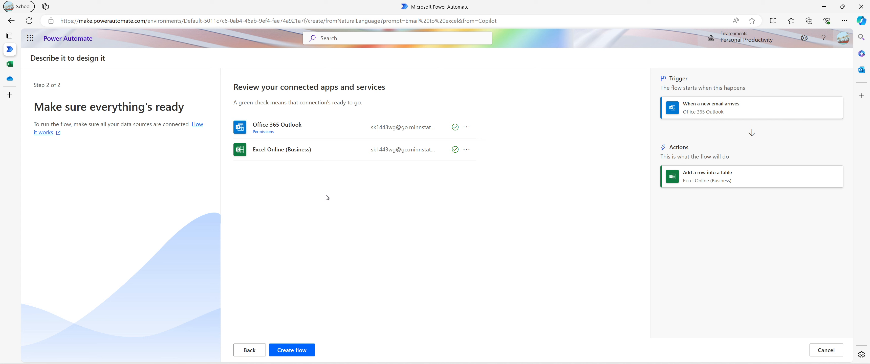
left_click(295, 351)
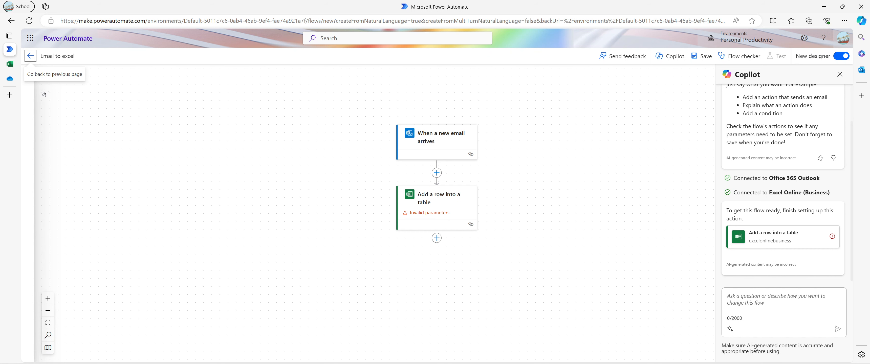
Switch to the CkEmail workbook and delete all the filled data rows from the table, keeping its header row.
left_click(13, 67)
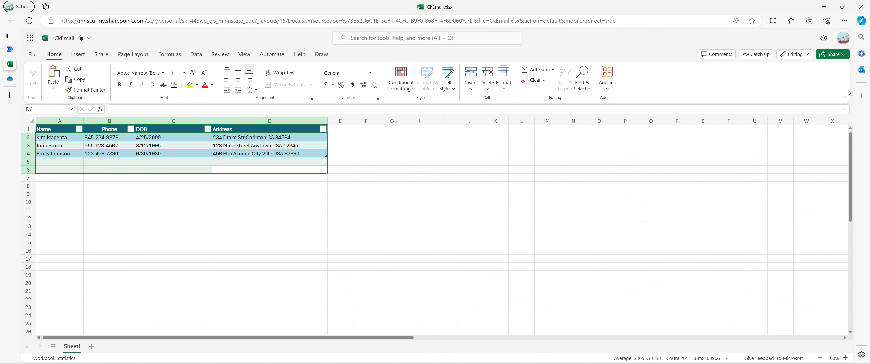
left_click(861, 70)
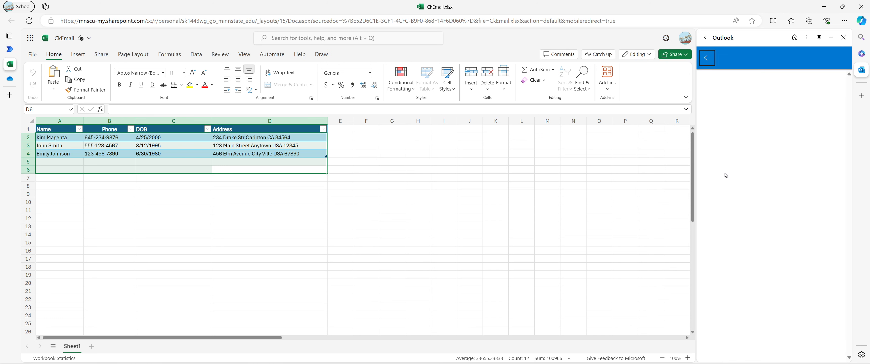
left_click(862, 72)
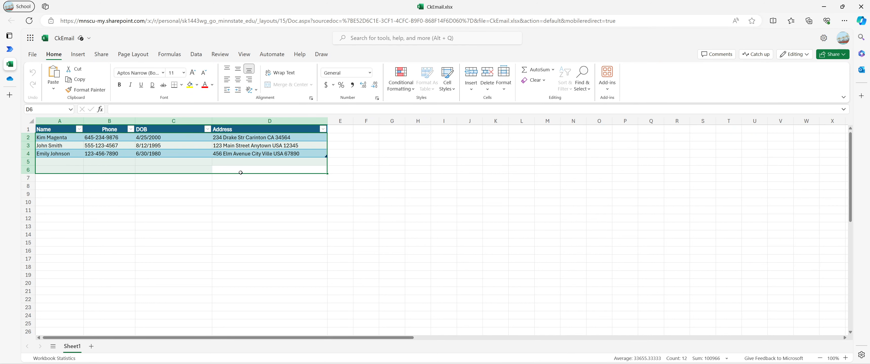
left_click_drag(294, 155, 46, 138)
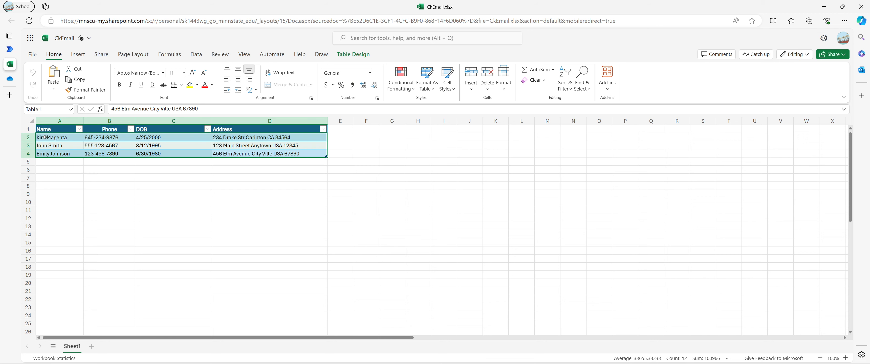
right_click(47, 139)
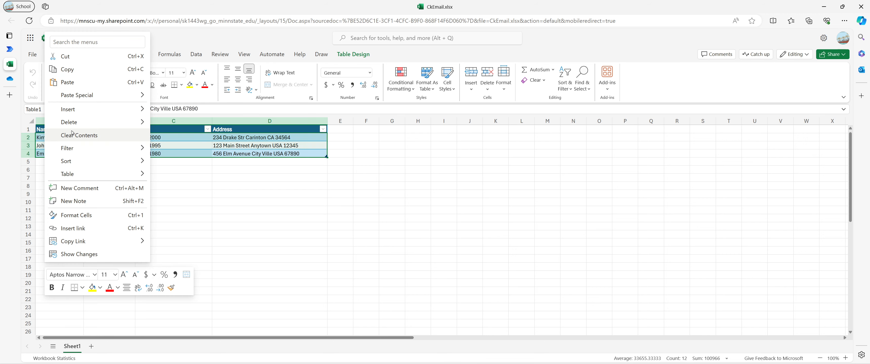
mouse_move(76, 128)
left_click(182, 163)
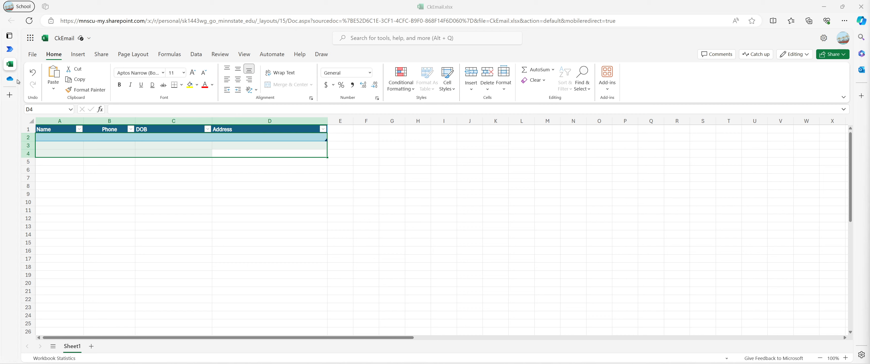
Return to the Email to excel flow in Power Automate, reposition its diagram and close Copilot.
left_click(20, 49)
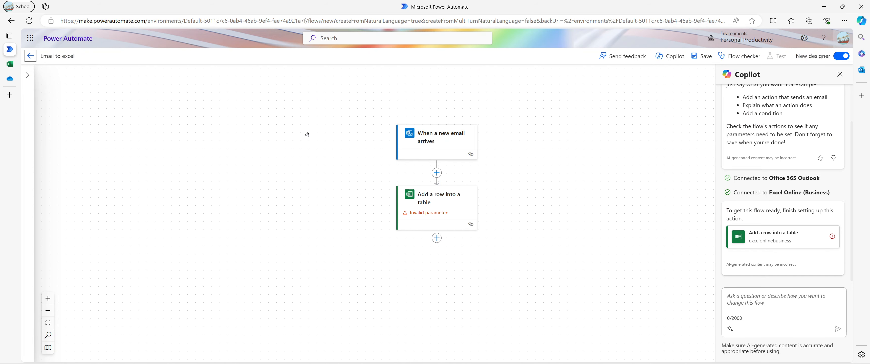
left_click_drag(330, 134, 262, 114)
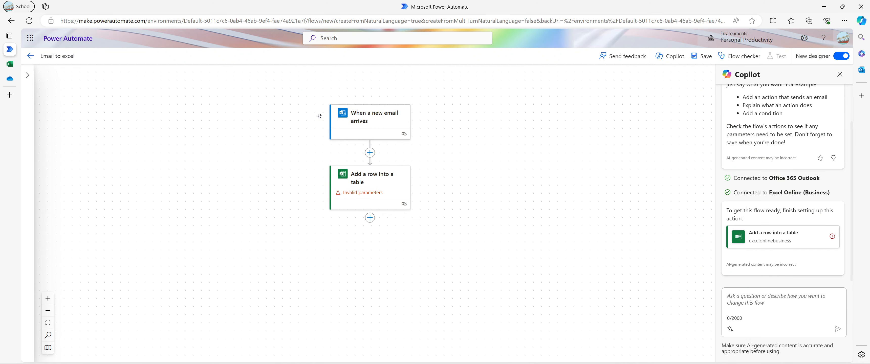
left_click(840, 75)
Open Outlook beside the flow and start forwarding the latest message in the conversation.
left_click(861, 71)
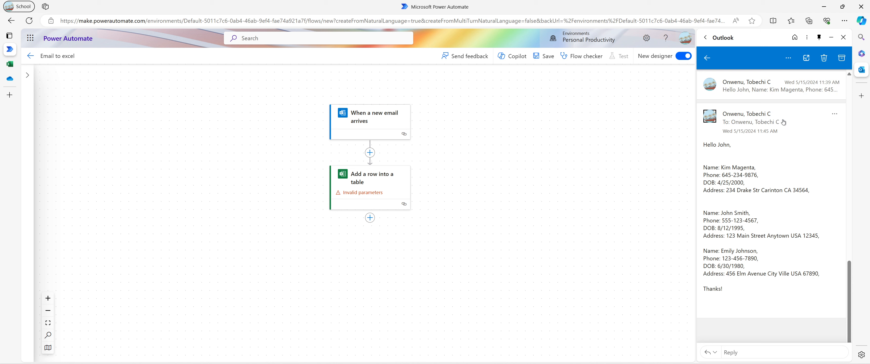
left_click(833, 115)
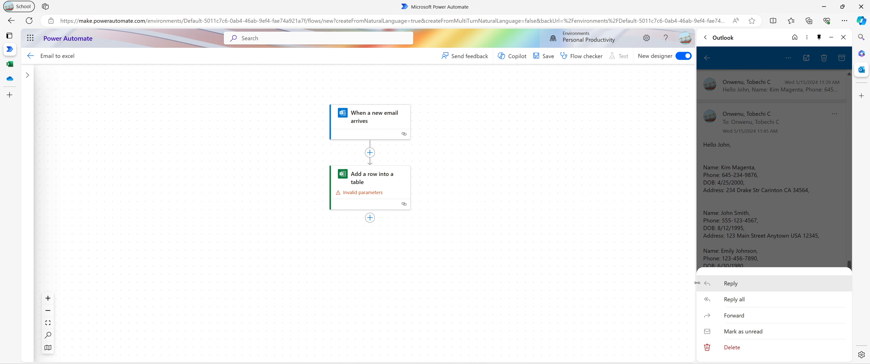
left_click(728, 315)
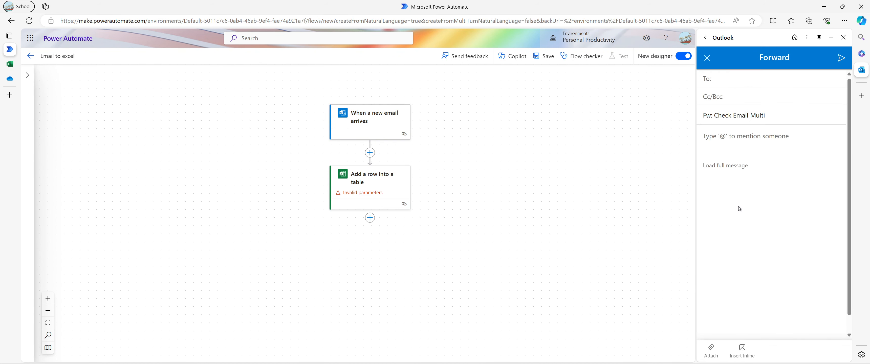
Remove the "Fw:" prefix from the forward's subject, leaving "Check Email Multi", and copy the whole subject.
left_click(712, 115)
key("BackSpace")
key("BackSpace")
key("BackSpace")
key("BackSpace")
double_click(715, 115)
left_click(710, 115)
triple_click(710, 115)
key("ctrl+c")
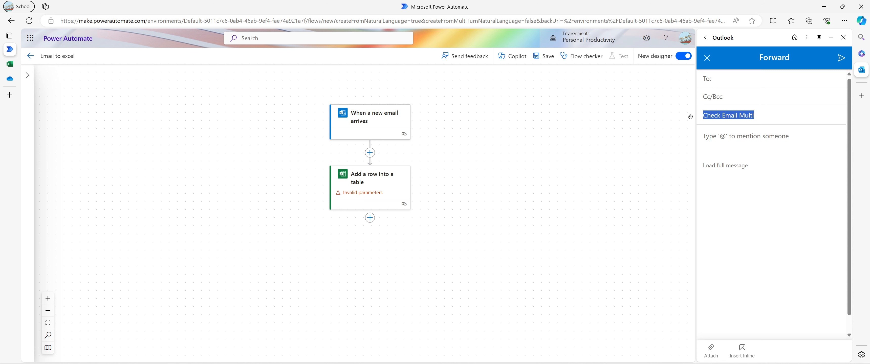
Show all advanced parameters of the "When a new email arrives" trigger and set its Subject Filter to "Check Email Multi".
left_click(384, 129)
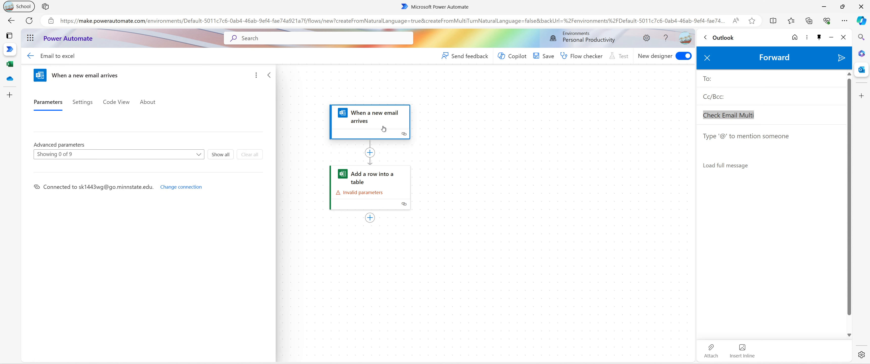
left_click(214, 158)
scroll(128, 258, "down", 2)
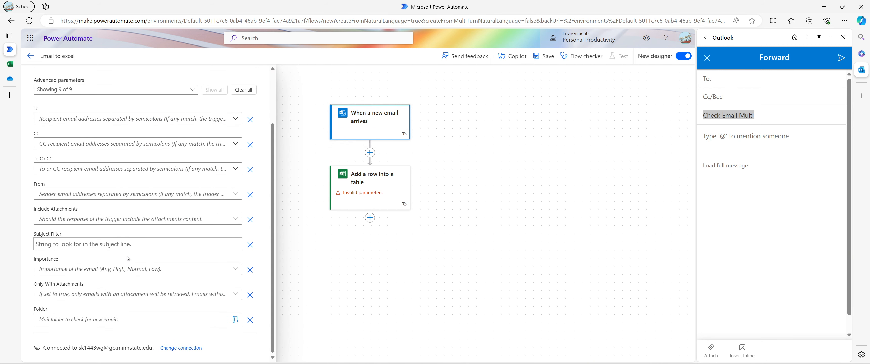
left_click(129, 245)
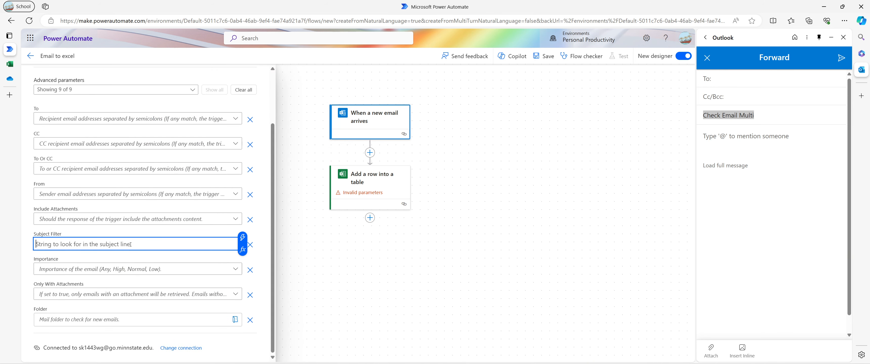
key("ctrl+v")
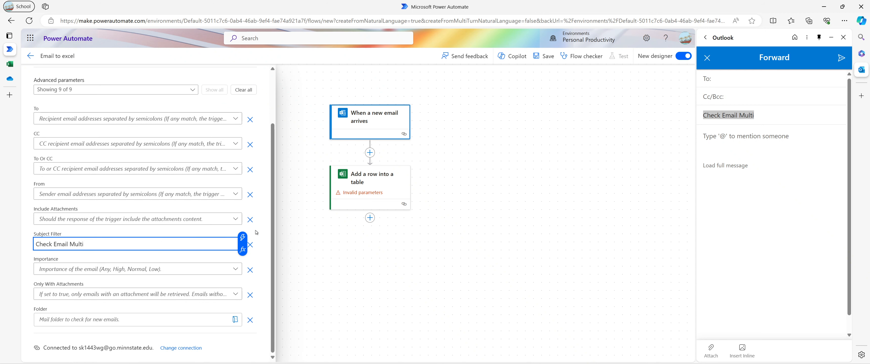
left_click(314, 202)
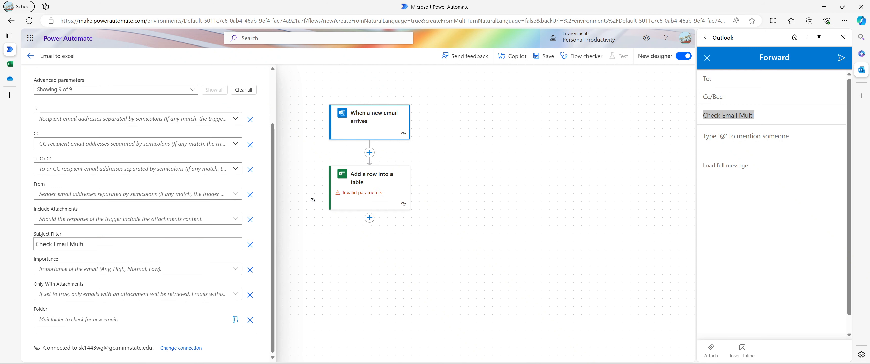
left_click(307, 126)
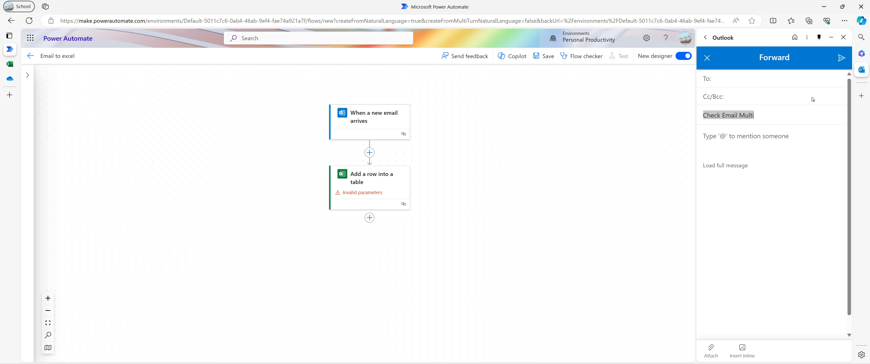
Load the full message in the forward and delete the quoted header block and blank lines above the greeting.
left_click(743, 165)
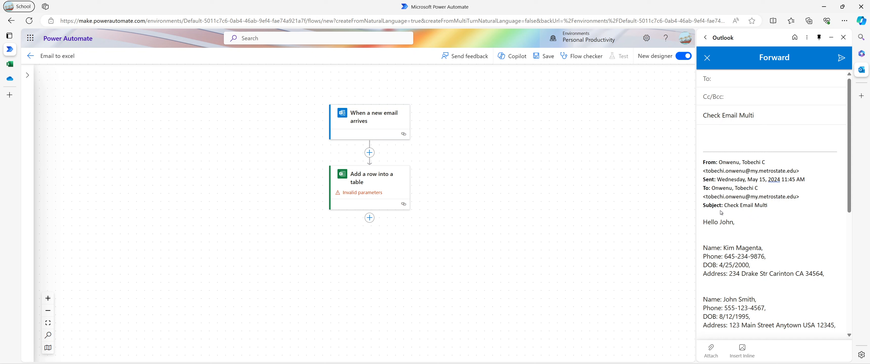
left_click_drag(723, 213, 699, 147)
key("BackSpace")
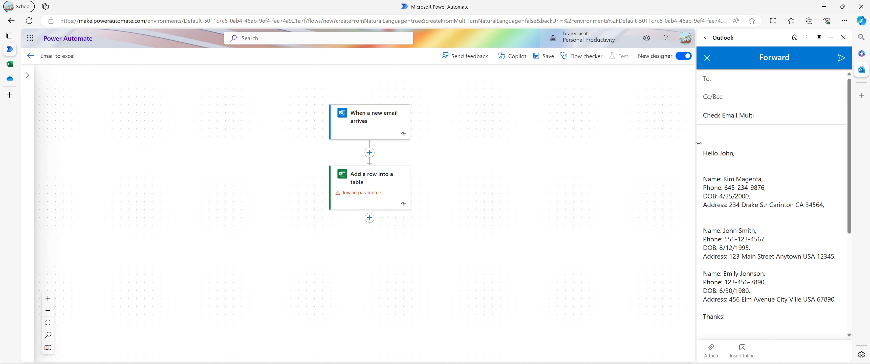
key("BackSpace")
key("BackSpace")
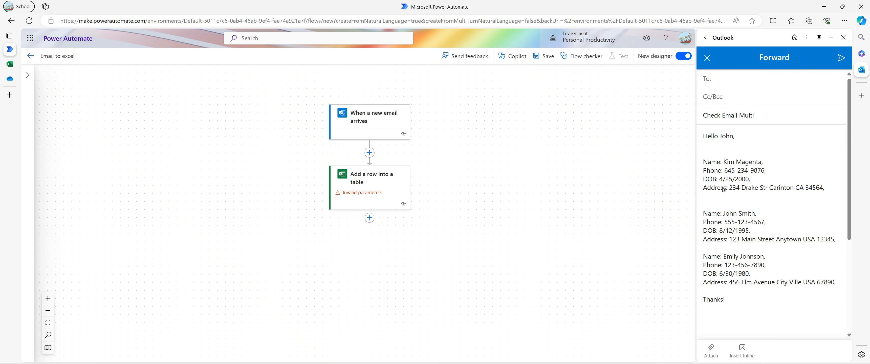
Insert an Initialize variable action between the email trigger and the "Add a row into a table" action.
left_click(369, 152)
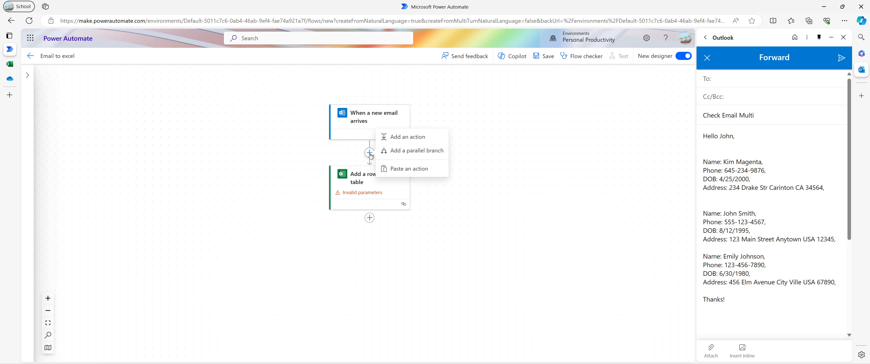
left_click(399, 138)
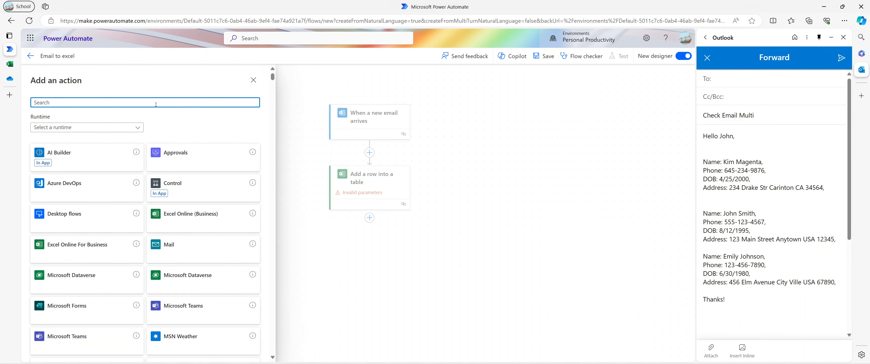
type("Initi")
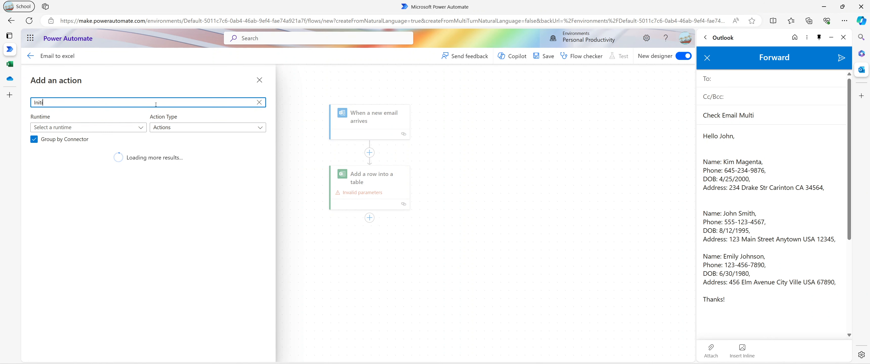
type("atialize varia")
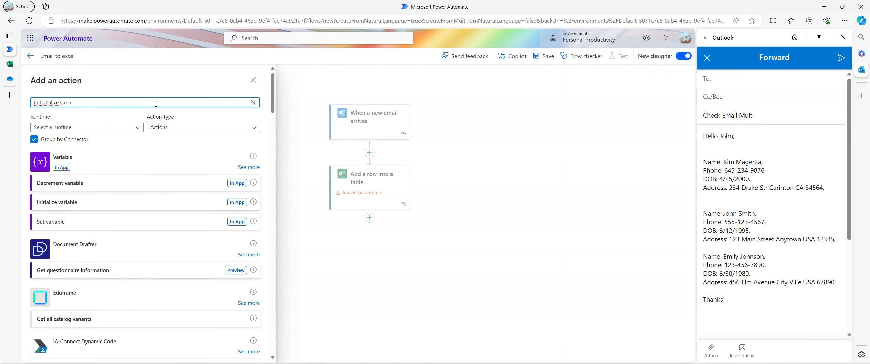
left_click(132, 206)
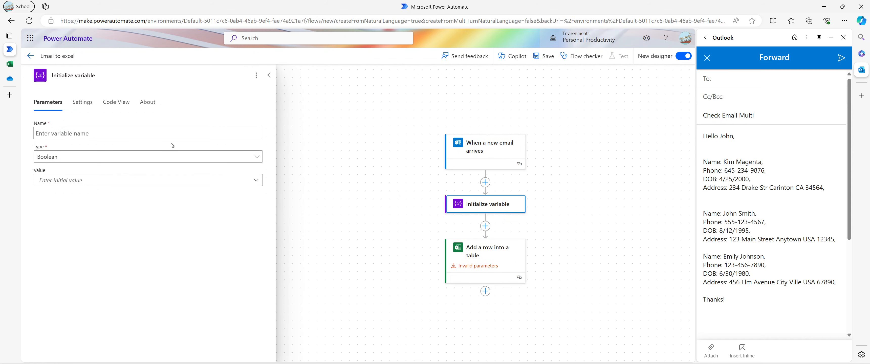
Name the variable Name, retitle its action "Initialize variable - Name", and set the type to String.
left_click(167, 133)
type("Na")
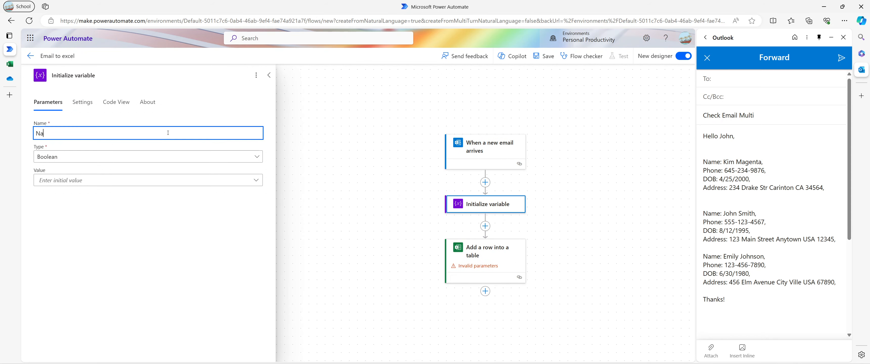
left_click(140, 77)
type("- Name")
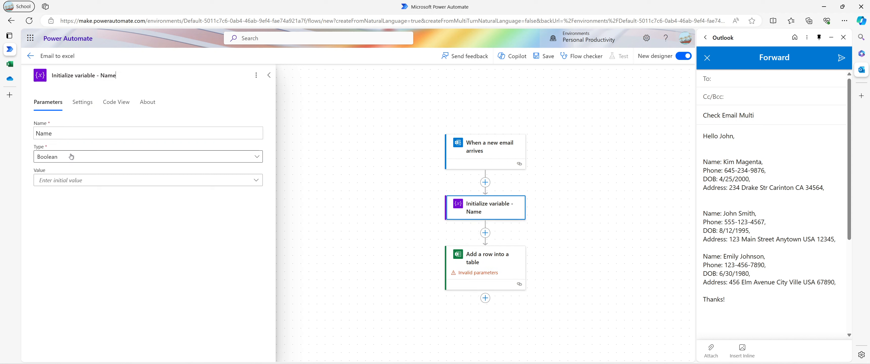
left_click(71, 157)
left_click(77, 215)
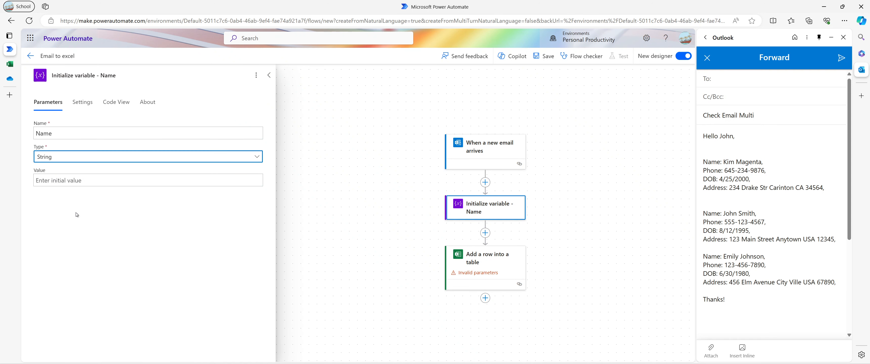
Copy the "Initialize variable - Name" action and paste the copy directly below it in the flow.
left_click_drag(330, 219, 303, 194)
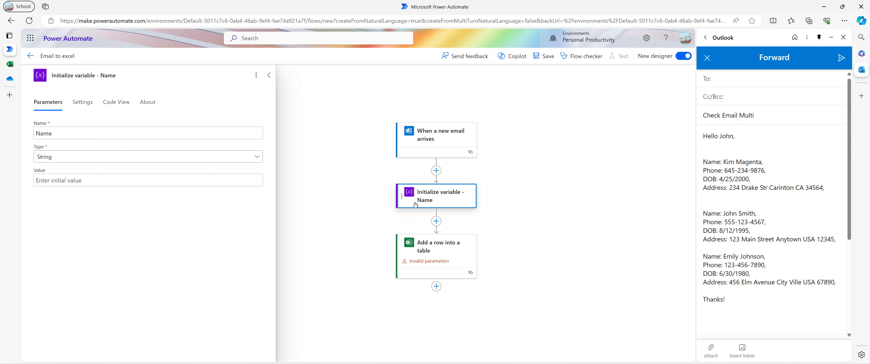
right_click(426, 202)
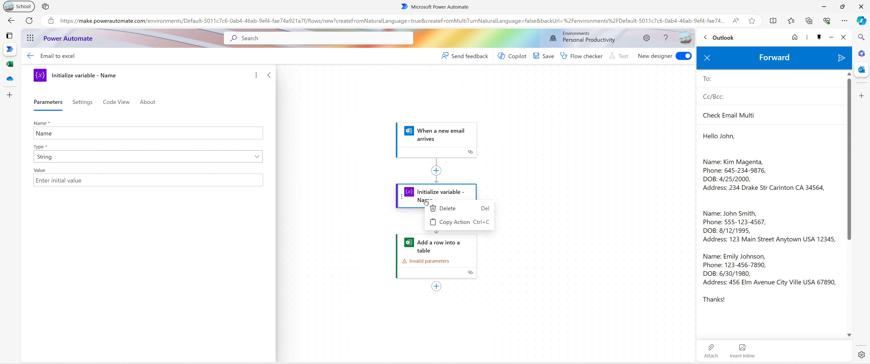
left_click(441, 223)
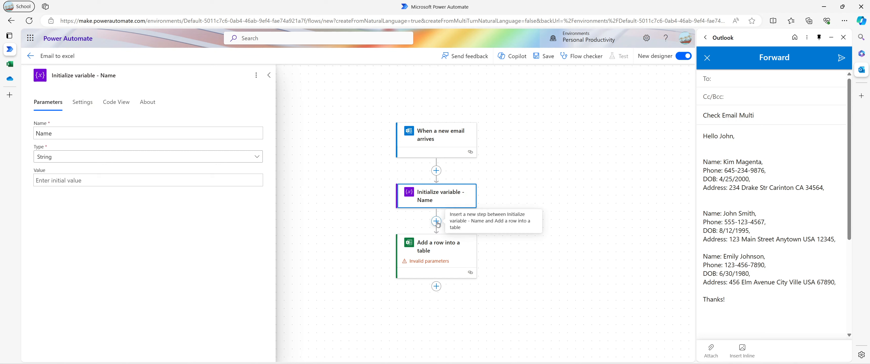
left_click(436, 221)
left_click(453, 236)
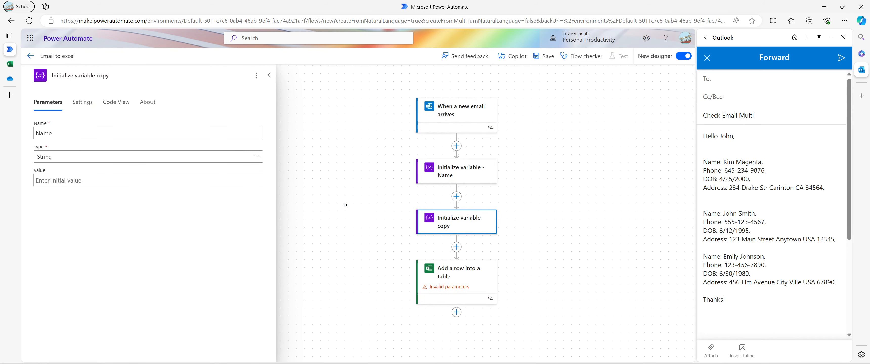
Delete the "Add a row into a table" action from the flow.
left_click(422, 271)
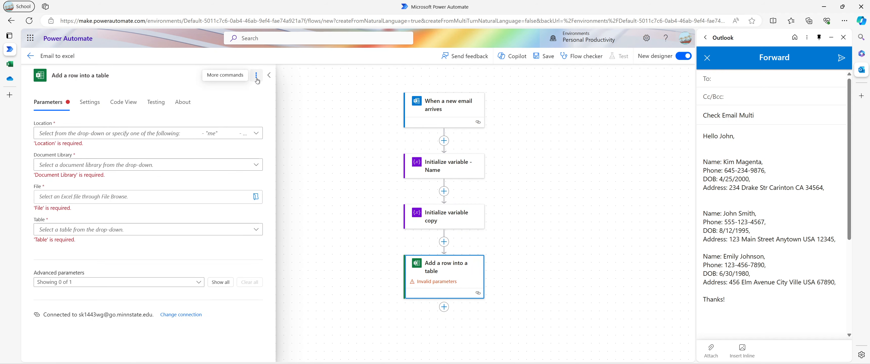
left_click(256, 75)
left_click(269, 104)
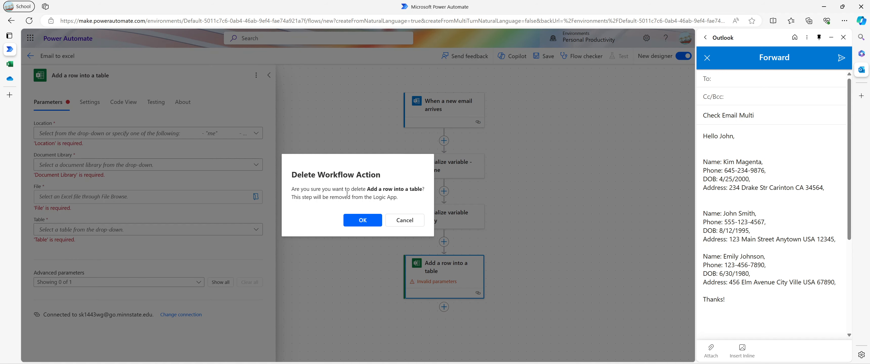
left_click(365, 221)
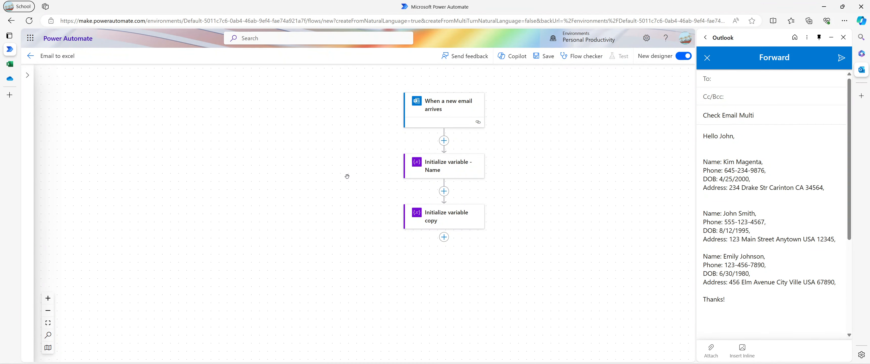
Retitle the pasted variable action "Initialize variable - Phone".
left_click_drag(346, 176, 244, 191)
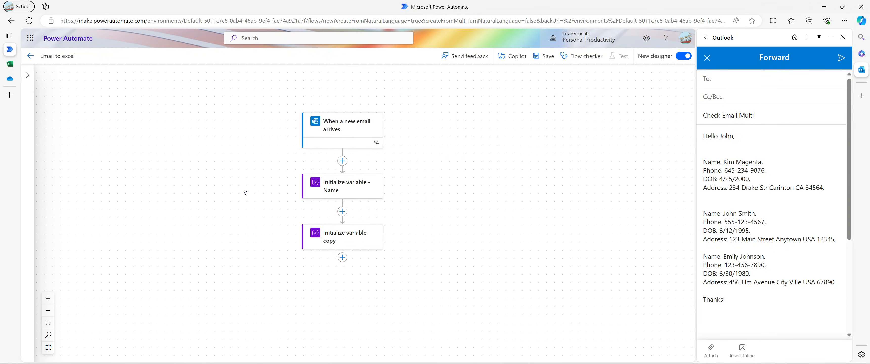
left_click(334, 237)
left_click(115, 76)
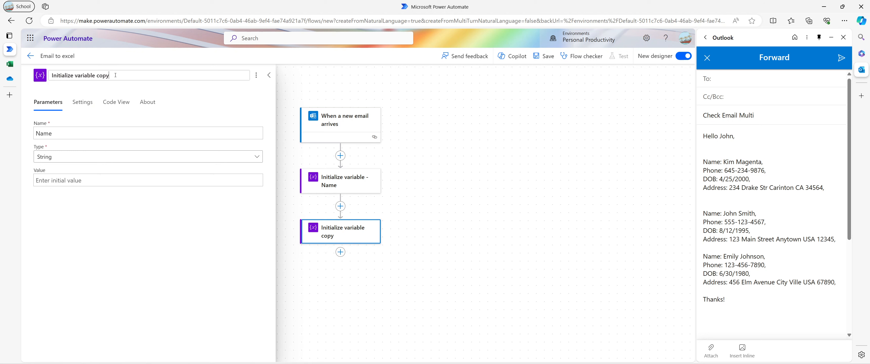
key("BackSpace")
key("BackSpace")
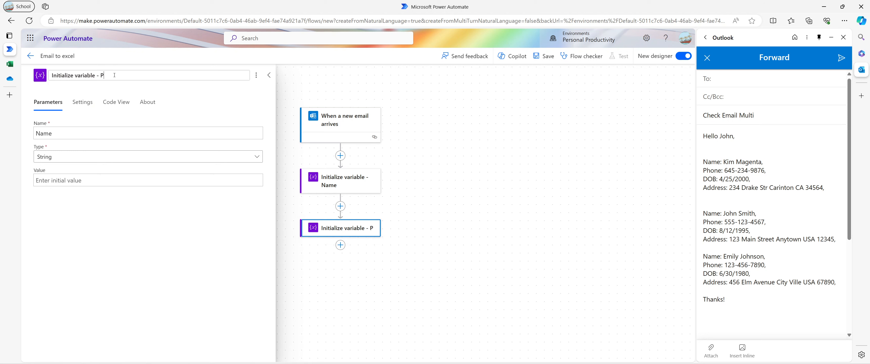
type("one")
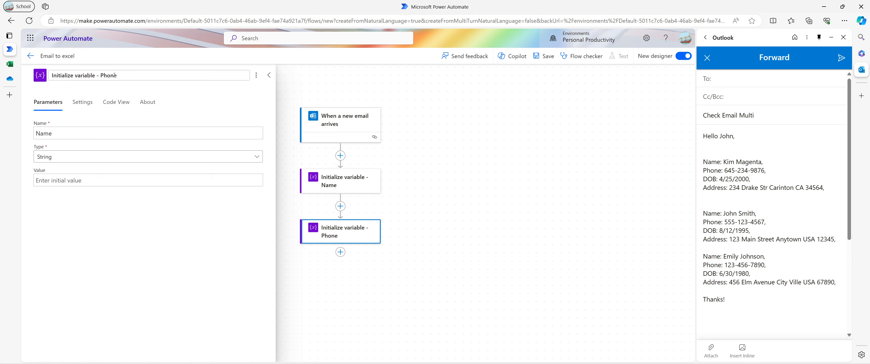
Change the variable name in the "Initialize variable - Phone" action to Phone and save the flow.
left_click(102, 135)
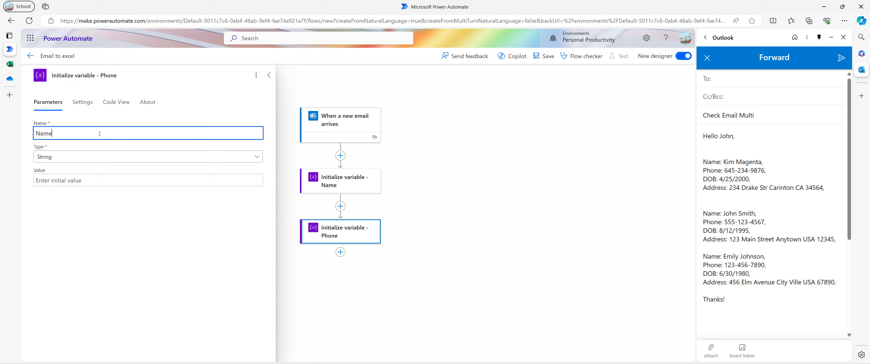
key("BackSpace")
key("BackSpace")
key("BackSpace")
type("P")
left_click(458, 187)
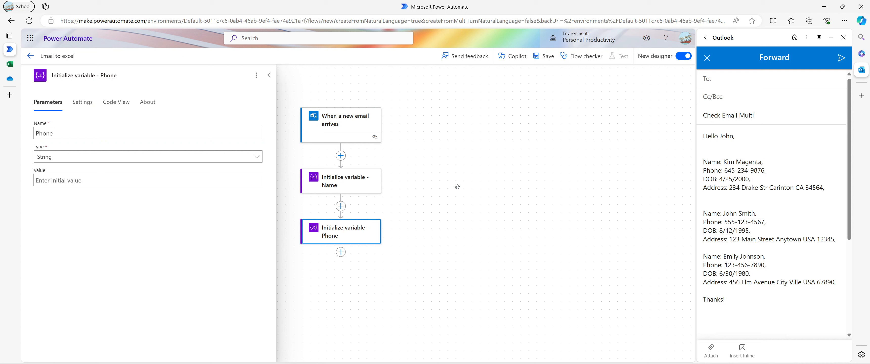
left_click(439, 164)
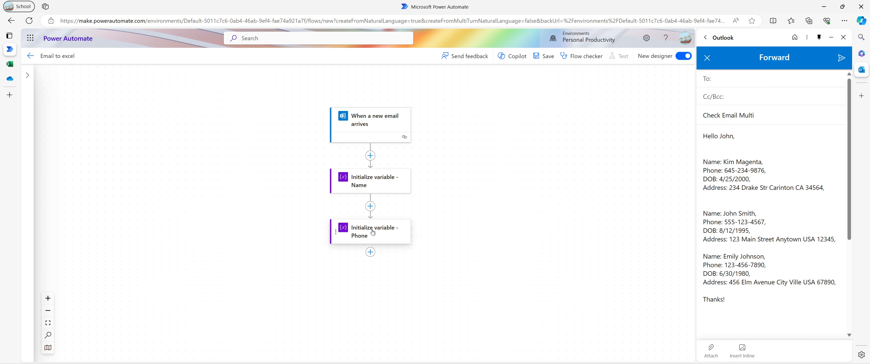
left_click(539, 61)
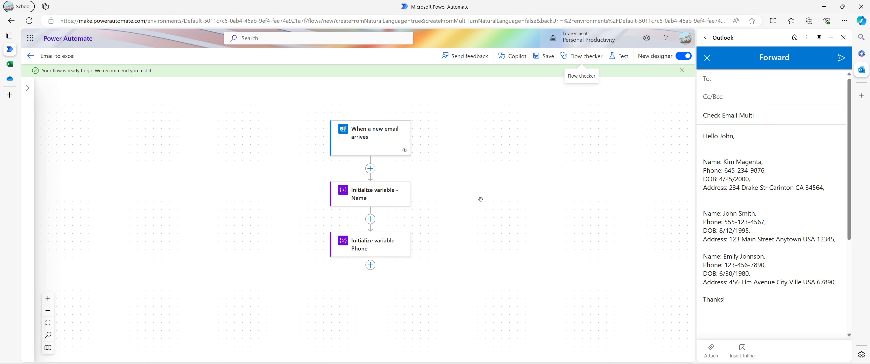
Paste another copy of the variable action below "Initialize variable - Phone".
scroll(498, 183, "down", 1)
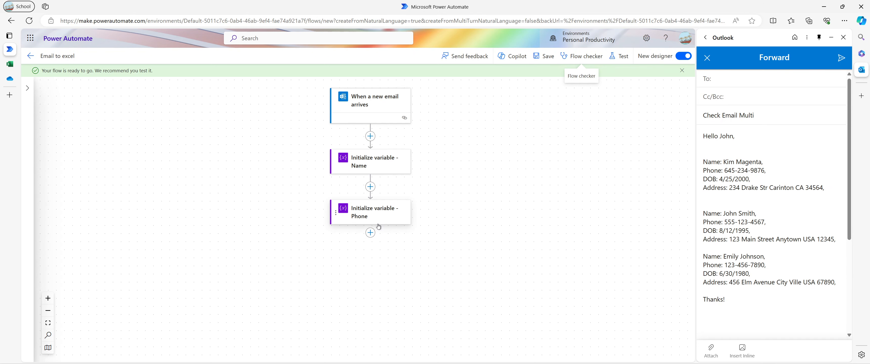
left_click(370, 233)
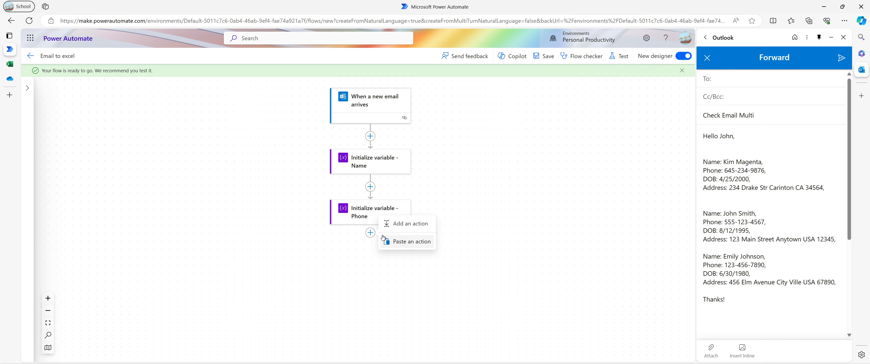
left_click(388, 241)
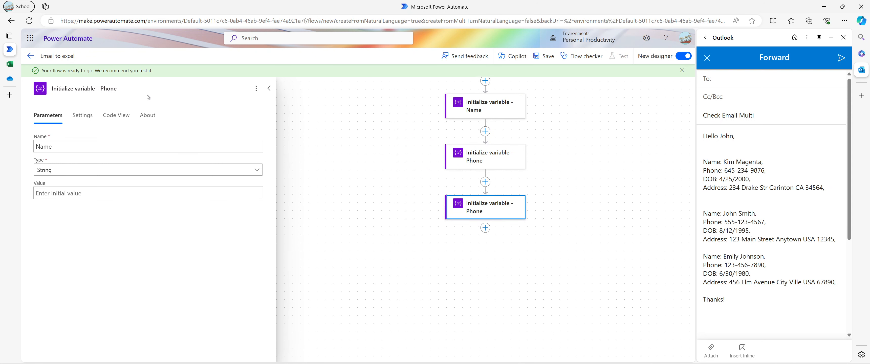
Retitle the newly pasted action "Initialize variable - DOB" and set its variable name to DOB.
double_click(113, 89)
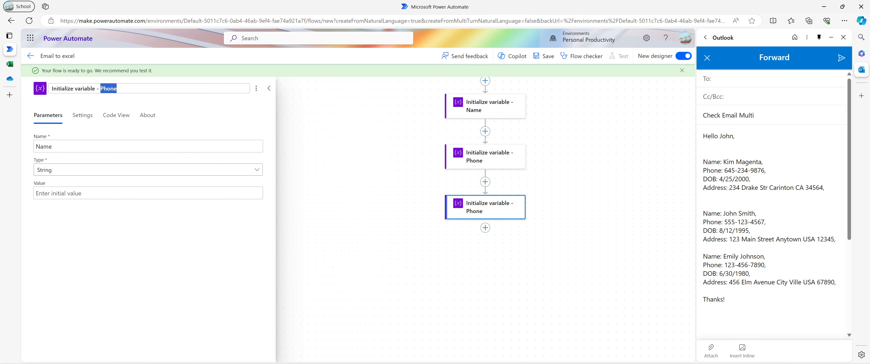
type("DOB")
double_click(84, 144)
type("DO")
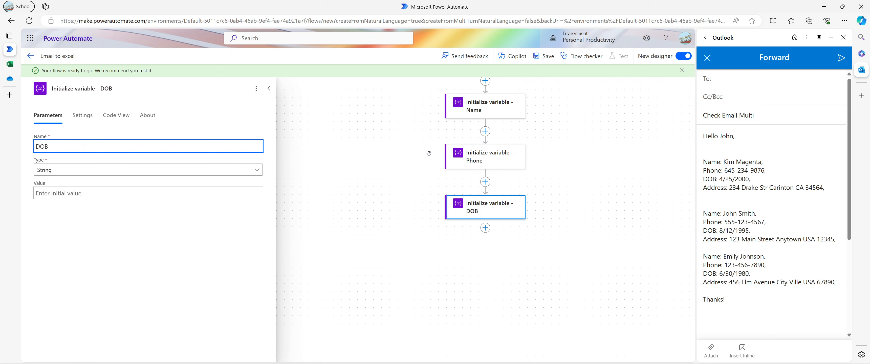
left_click(428, 154)
Paste another copy of the variable action below "Initialize variable - DOB" and retitle it "Initialize variable - Address".
left_click(488, 231)
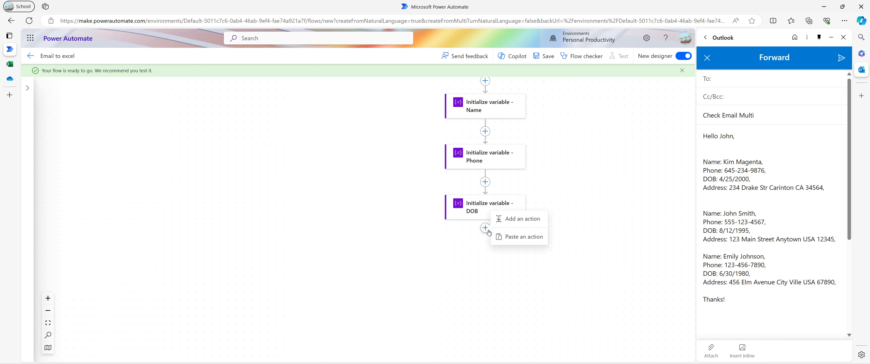
left_click(522, 237)
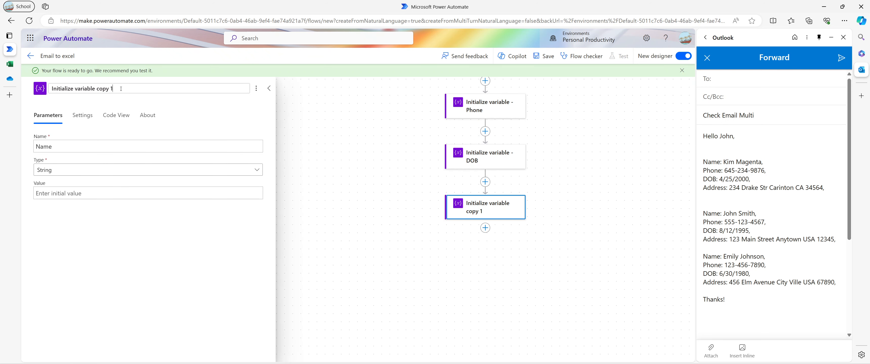
key("BackSpace")
key("BackSpace")
key("BackSpace")
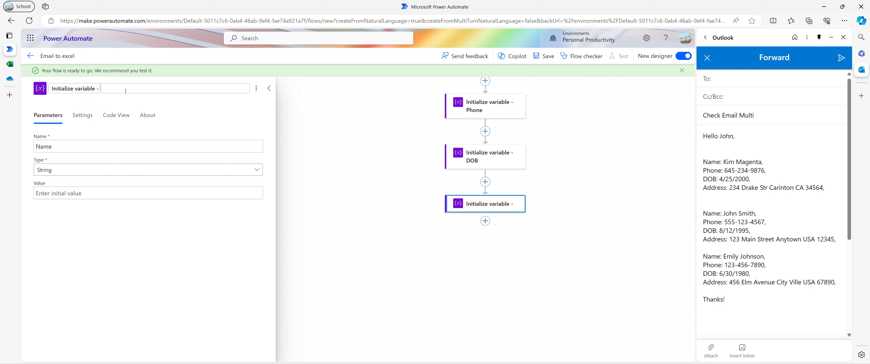
type("ddress")
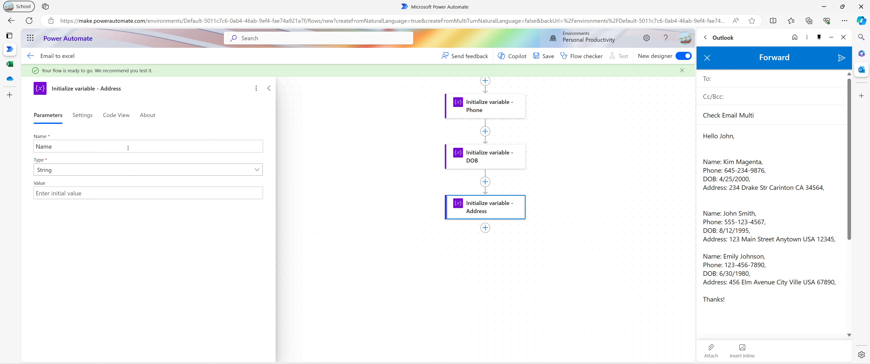
Set the variable name in the "Initialize variable - Address" action to Address and save the flow.
key("ctrl+shift+Left")
left_click(119, 145)
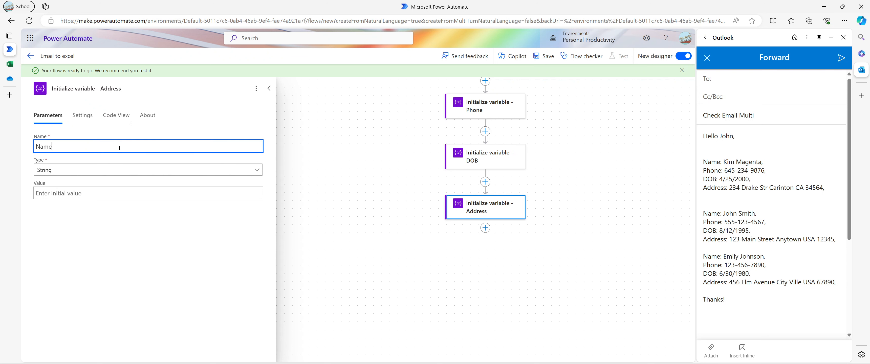
key("ctrl+shift+Left")
key("ctrl+v")
left_click(306, 192)
left_click_drag(381, 194, 291, 273)
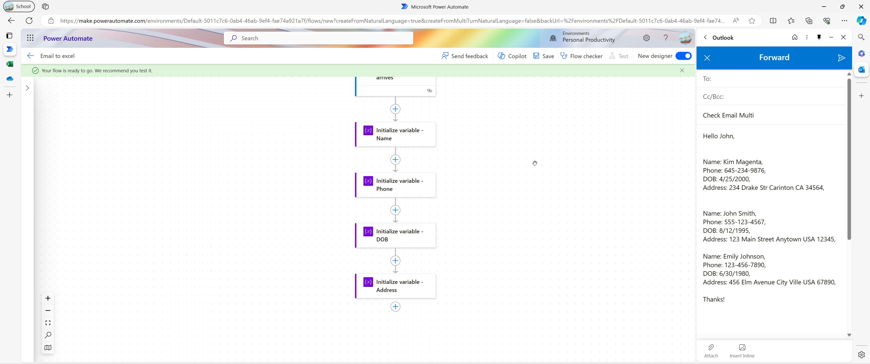
left_click(543, 57)
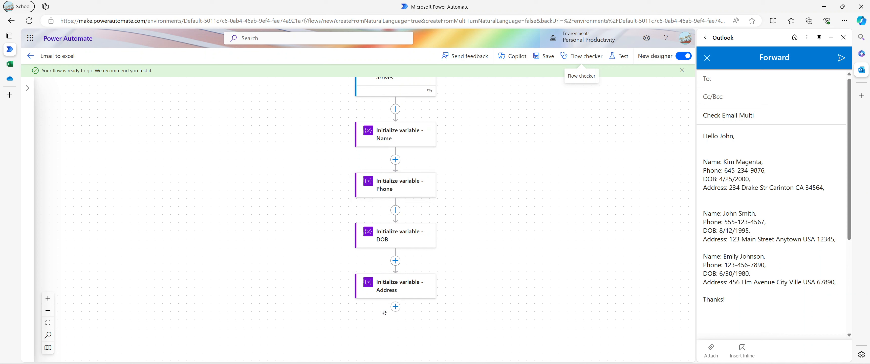
Paste another copy of the variable action below "Initialize variable - Address" and retitle it "Initialize variable - Names".
left_click(395, 307)
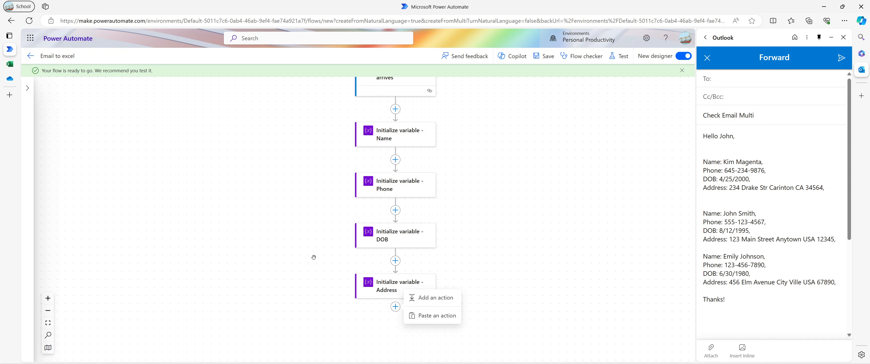
scroll(288, 243, "down", 1)
left_click(394, 242)
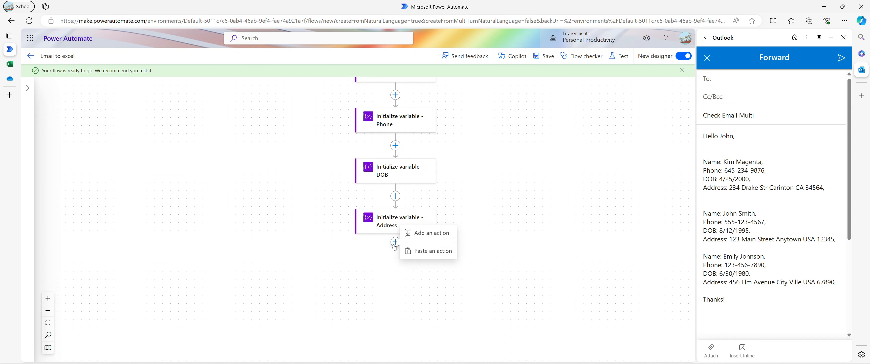
left_click(412, 251)
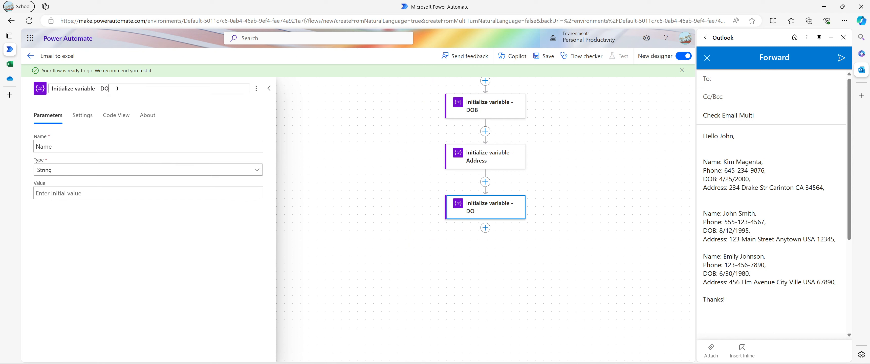
key("BackSpace")
key("BackSpace")
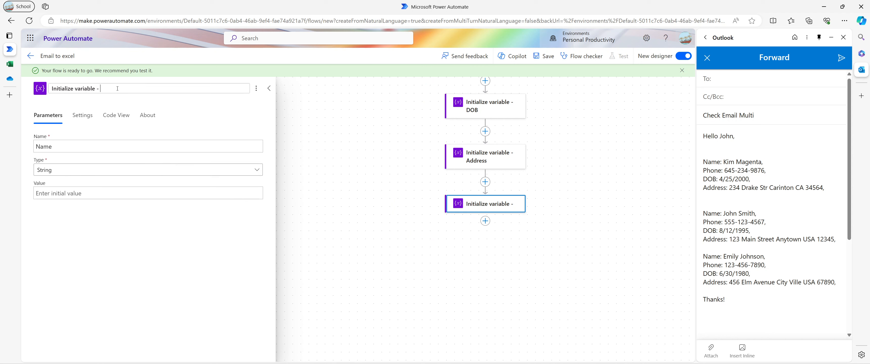
type("Names")
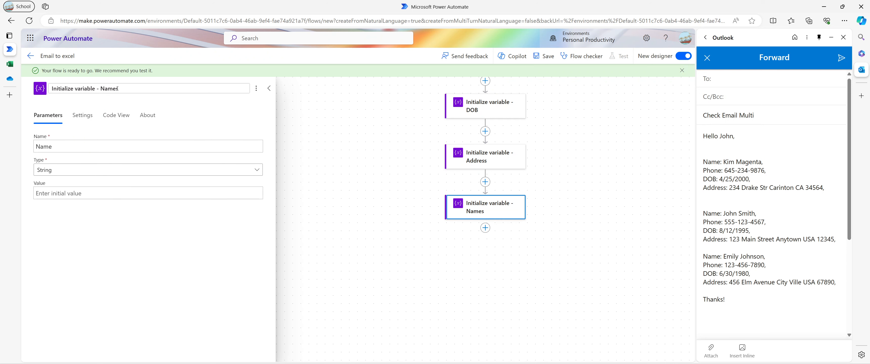
Set the variable name in the "Initialize variable - Names" action to Names and its type to Array.
left_click(73, 150)
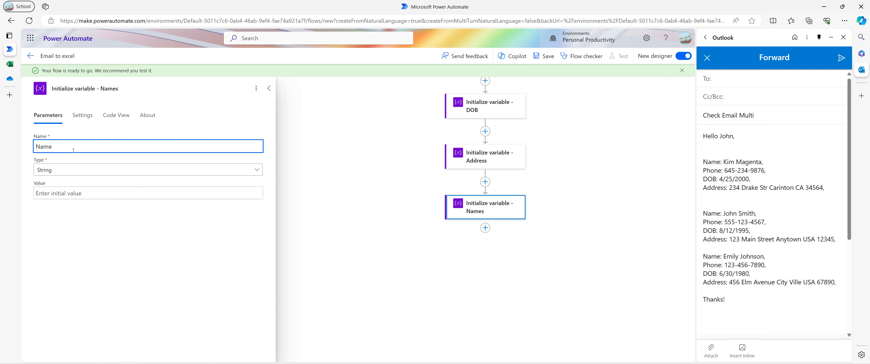
type("s")
left_click(114, 171)
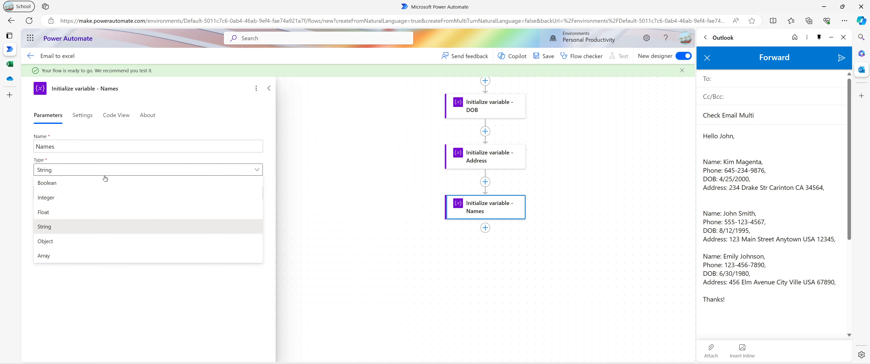
left_click(77, 256)
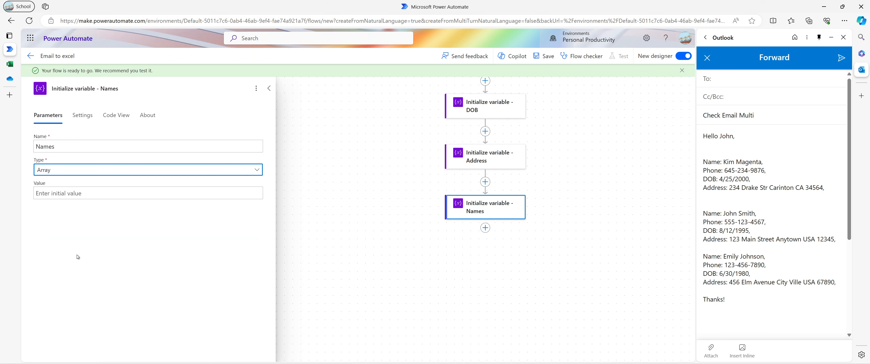
left_click(403, 248)
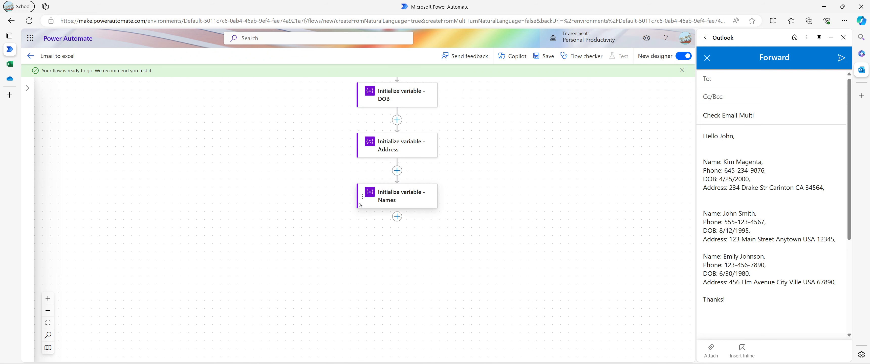
Copy the "Initialize variable - Names" action and paste the copy directly below it.
left_click(388, 205)
right_click(388, 204)
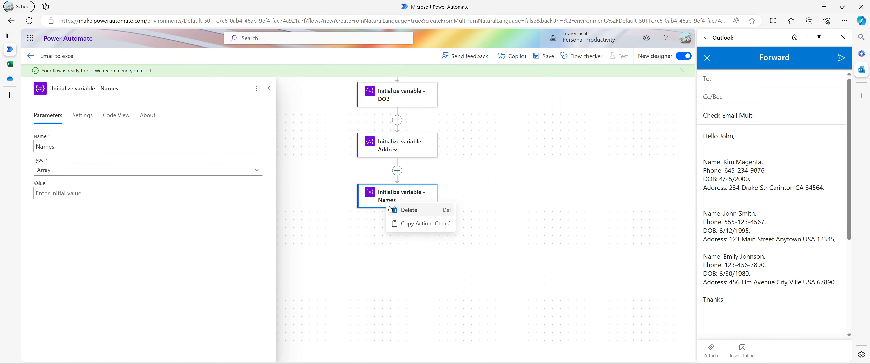
left_click(396, 223)
left_click(396, 218)
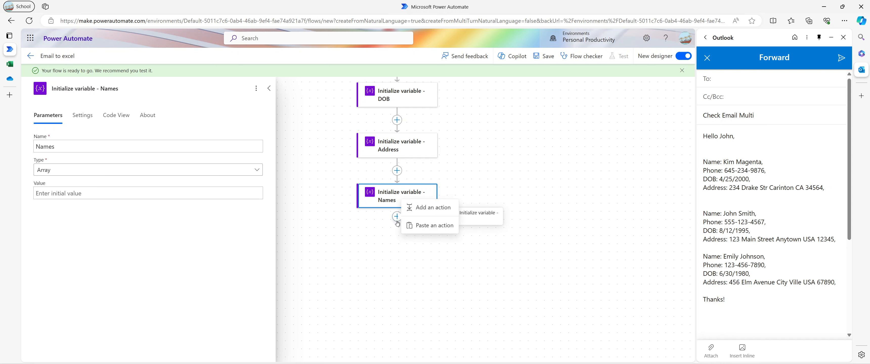
left_click(422, 232)
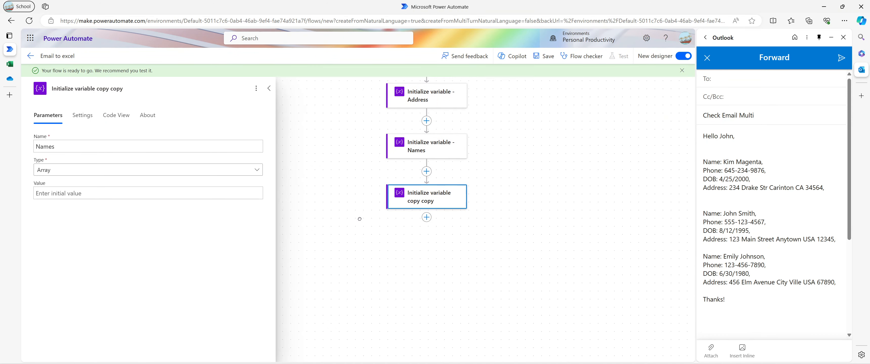
Retitle the pasted array action "Initialize variable - Phones" and set its variable name to Phones.
left_click_drag(132, 89, 96, 89)
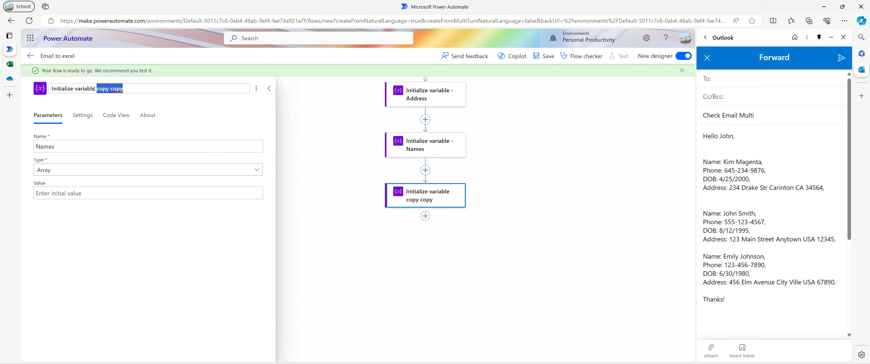
type("-")
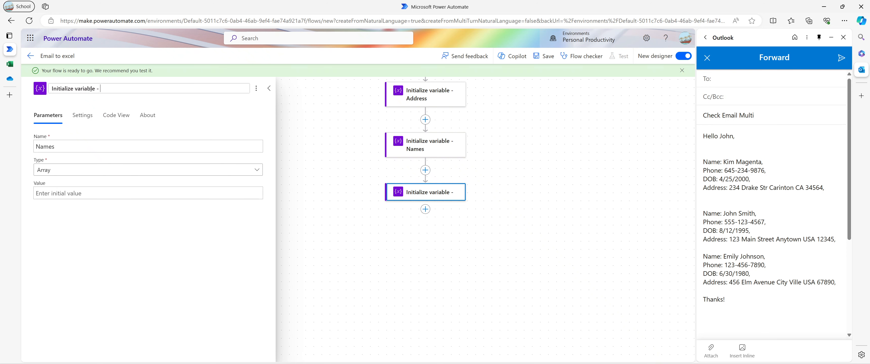
type(" Phones")
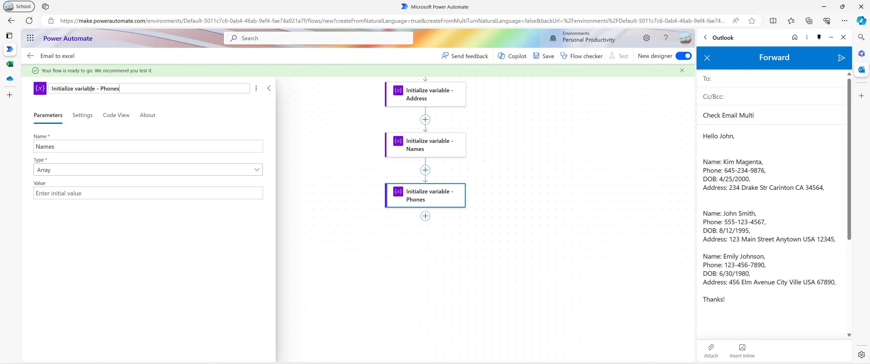
key("Return")
double_click(170, 148)
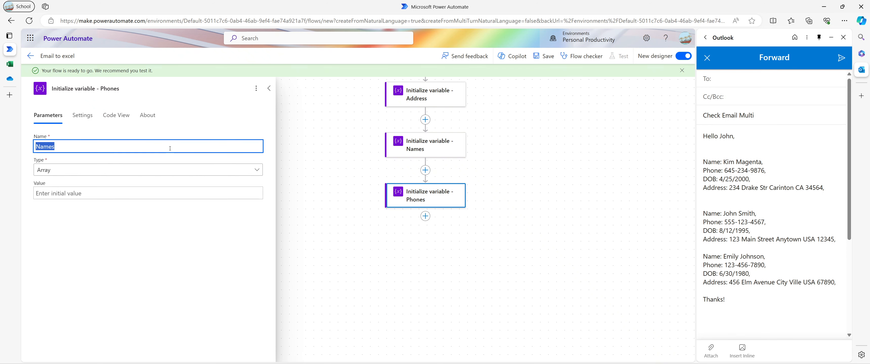
type("Phon")
Paste another copy of the array action below "Initialize variable - Phones" and retitle it "Initialize variable - DOB's".
left_click(426, 219)
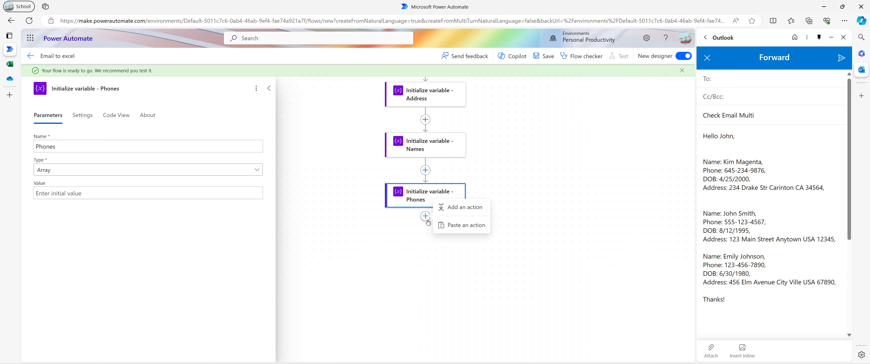
left_click(443, 228)
left_click_drag(127, 88, 101, 93)
key("BackSpace")
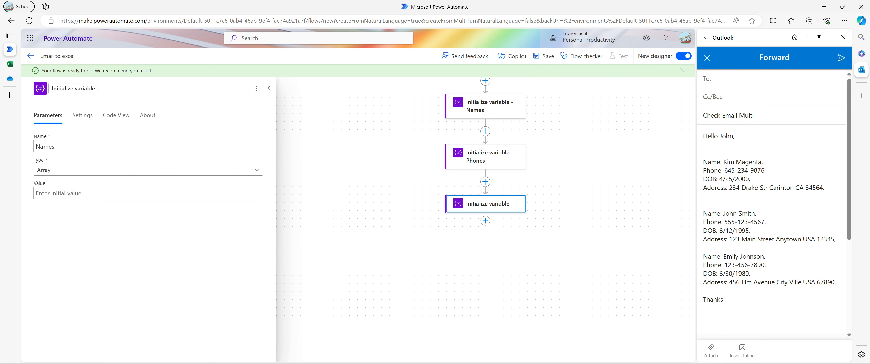
type("DOB")
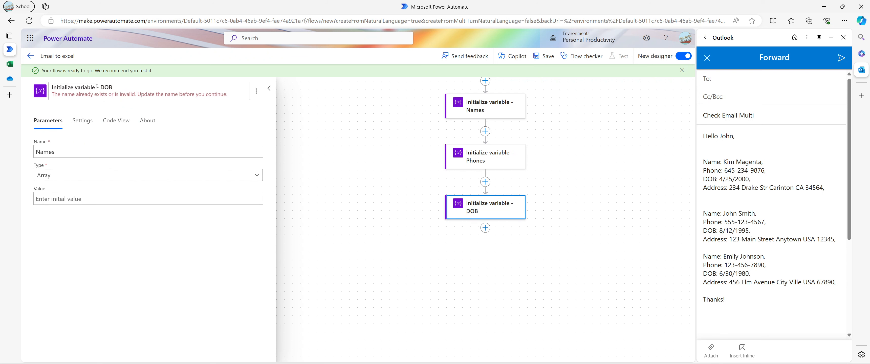
type("'s")
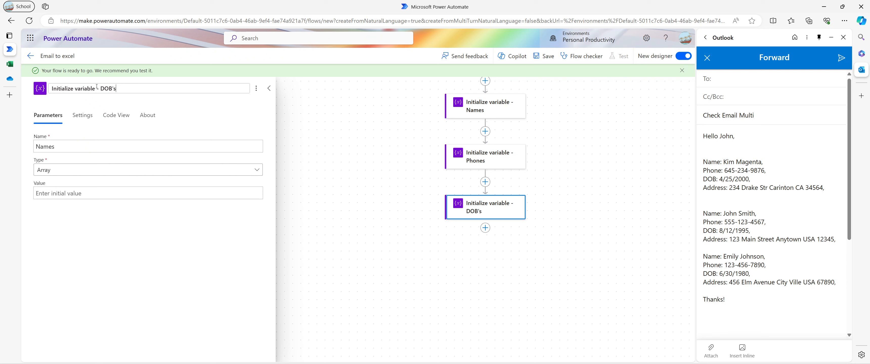
Replace the variable name in the "Initialize variable - DOB's" action with DOBS.
left_click(126, 142)
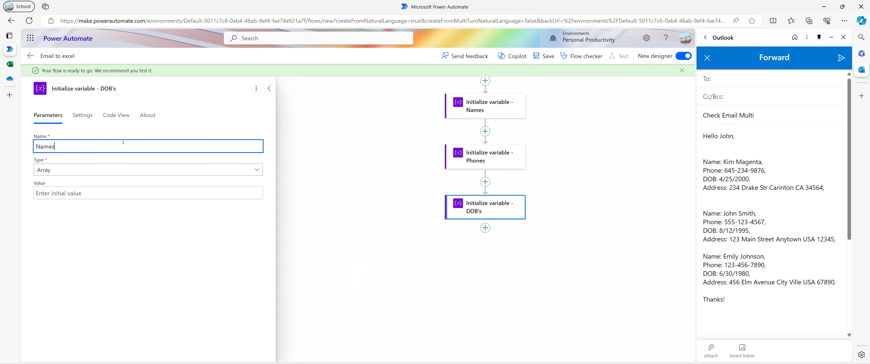
type("ADOBS")
key("Left")
key("Left")
key("Left")
key("BackSpace")
key("BackSpace")
key("BackSpace")
key("BackSpace")
key("BackSpace")
key("BackSpace")
left_click(387, 212)
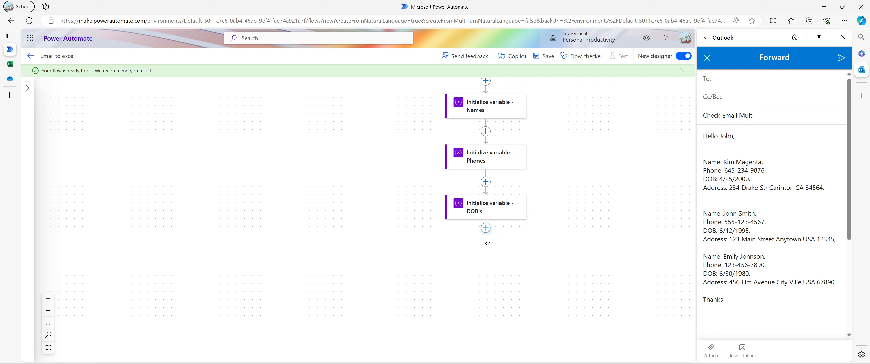
Paste another copy of the array action below "Initialize variable - DOB's" and retitle it "Initialize variable - Addresses".
left_click(489, 233)
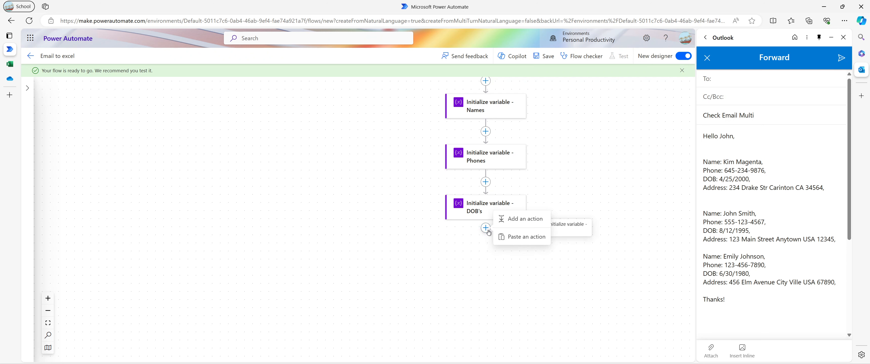
left_click(505, 237)
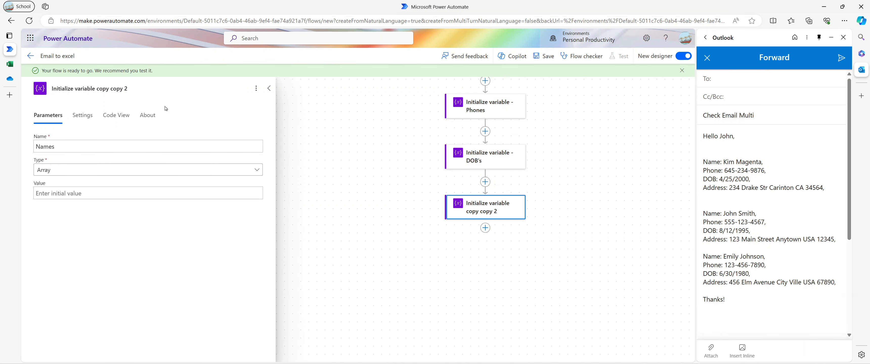
left_click(157, 89)
left_click_drag(154, 90, 99, 90)
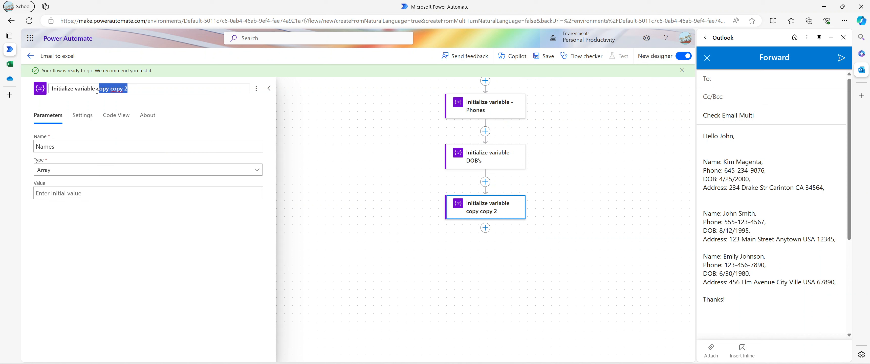
key("BackSpace")
key("BackSpace")
type("- Ad")
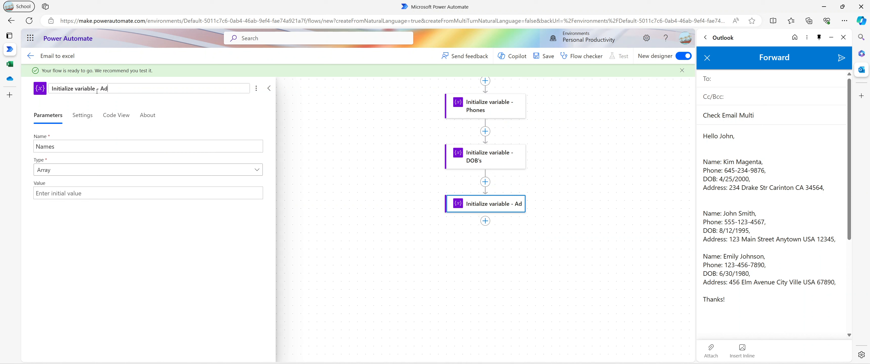
type("dresses")
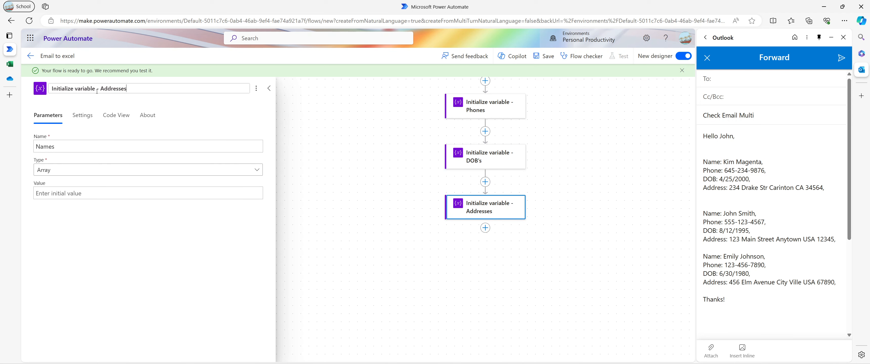
Set the variable name in the "Initialize variable - Addresses" action to Addresses and save the flow.
key("ctrl+shift+Left")
left_click(131, 147)
key("ctrl+a")
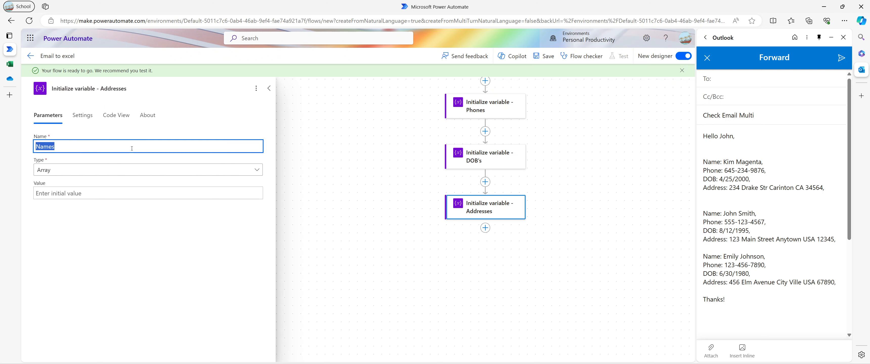
key("ctrl+v")
left_click(343, 168)
left_click_drag(361, 161, 306, 192)
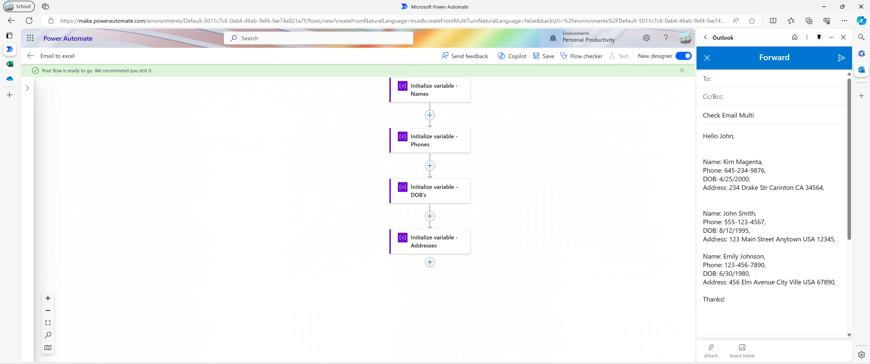
scroll(533, 165, "up", 1)
scroll(533, 166, "up", 3)
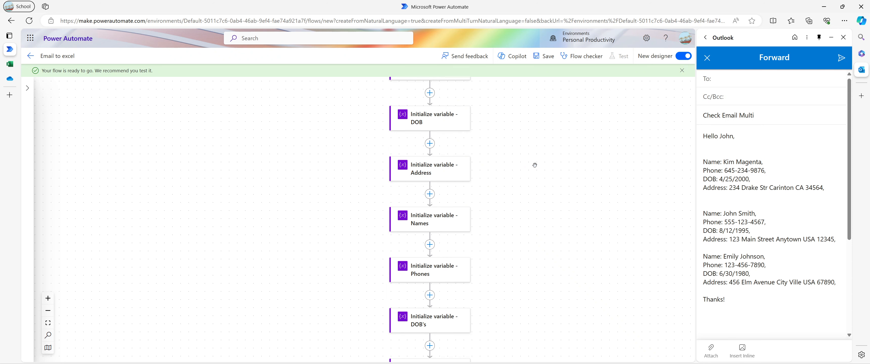
scroll(534, 165, "down", 3)
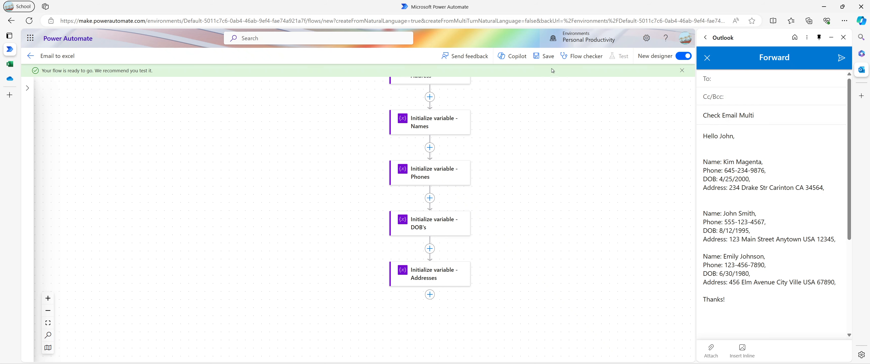
left_click(544, 56)
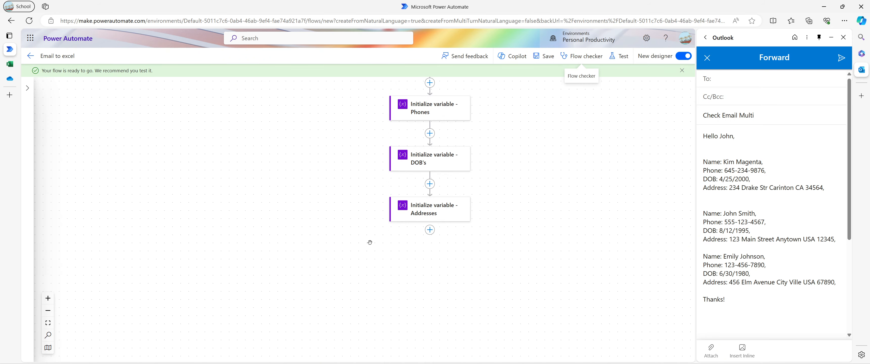
Add a Compose action below "Initialize variable - Addresses".
scroll(369, 242, "down", 1)
left_click(434, 202)
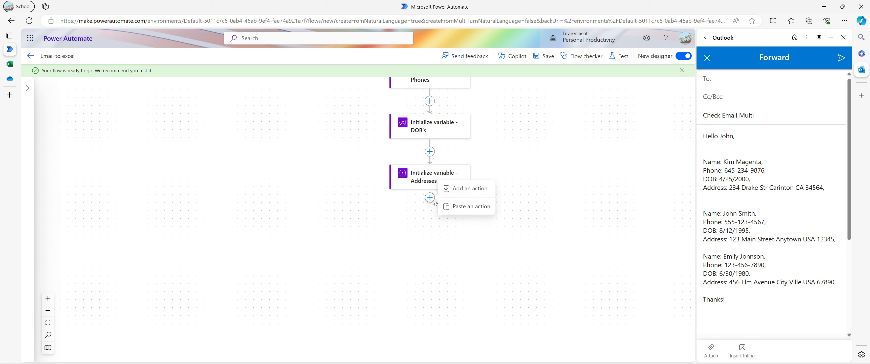
left_click(468, 188)
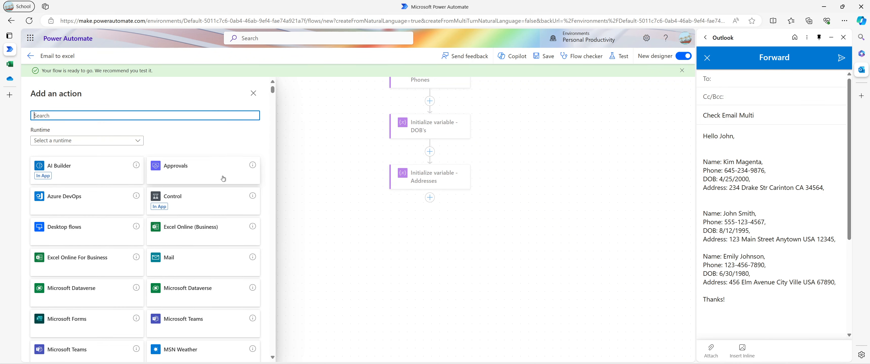
type("compose")
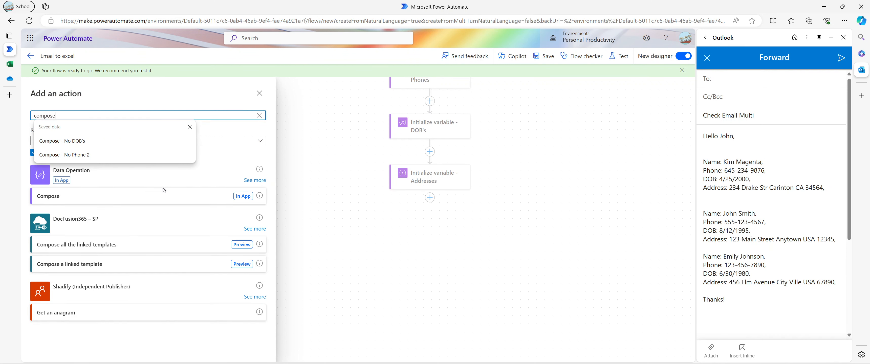
left_click(176, 196)
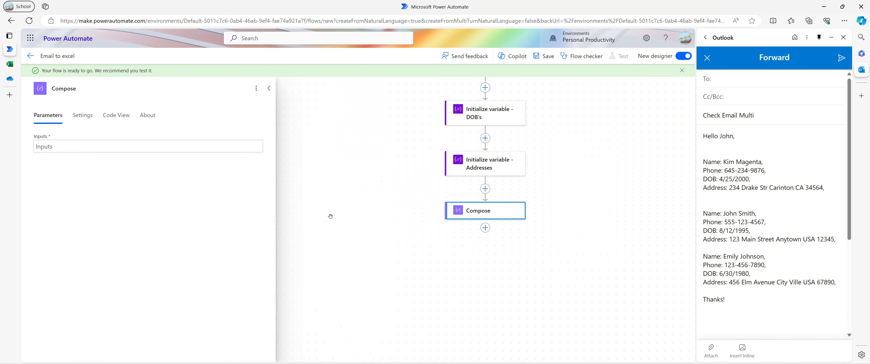
Set the Compose action's input to the Body of the arriving email and retitle the action "Compose - Body".
left_click(177, 147)
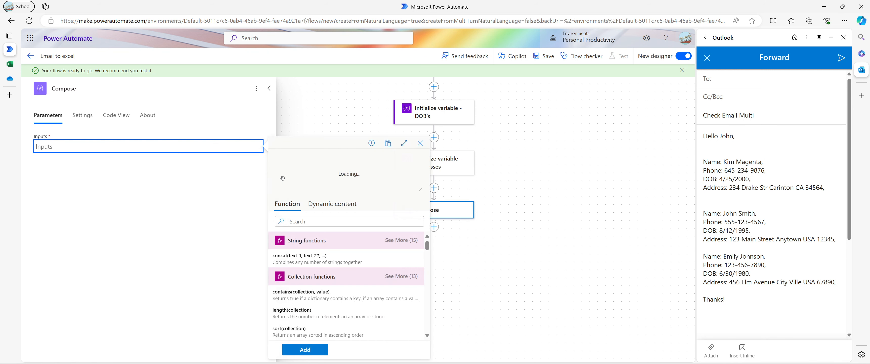
left_click(320, 205)
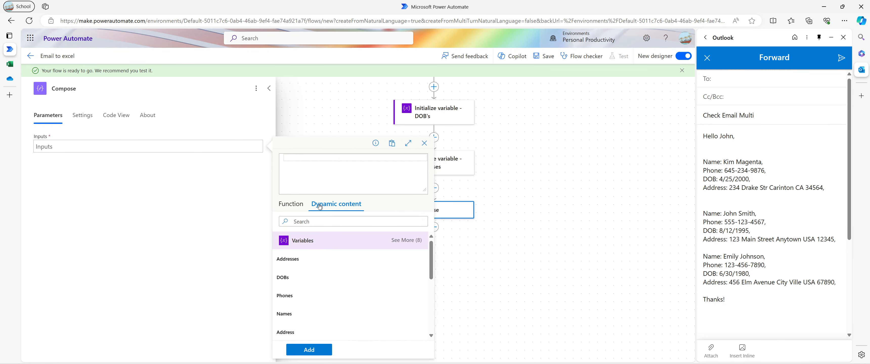
scroll(297, 274, "down", 3)
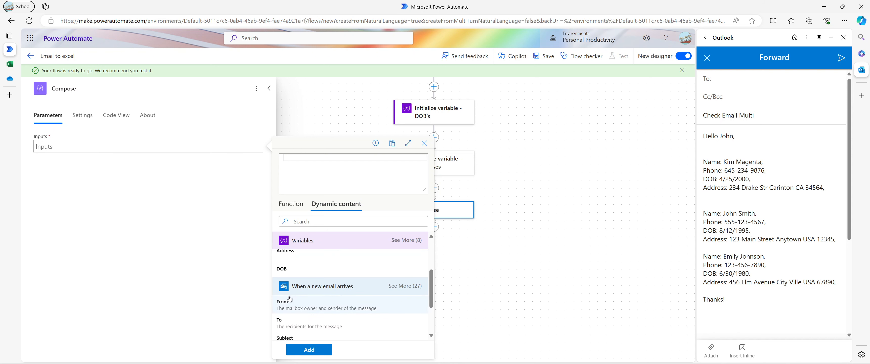
scroll(292, 302, "down", 2)
left_click(299, 311)
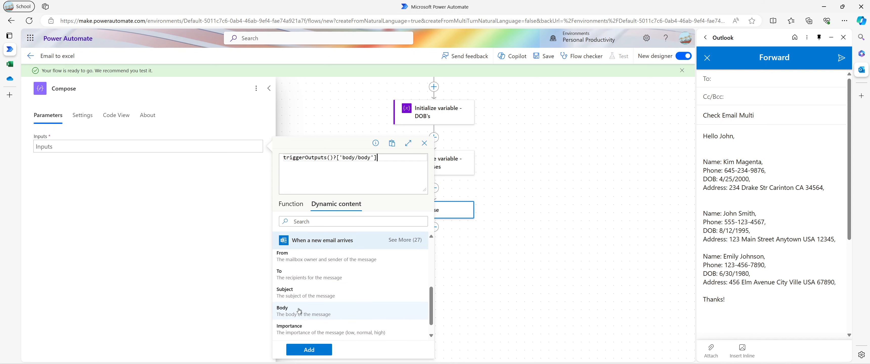
left_click(323, 350)
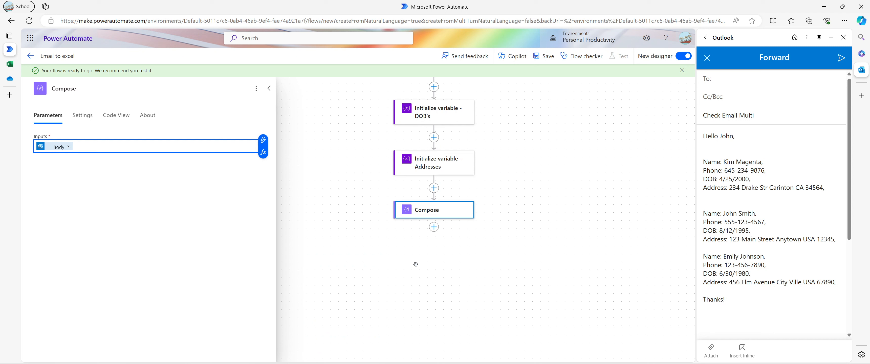
left_click(105, 89)
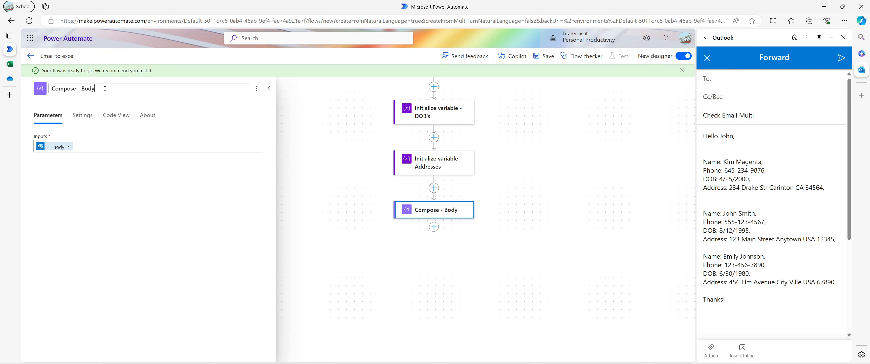
left_click(412, 231)
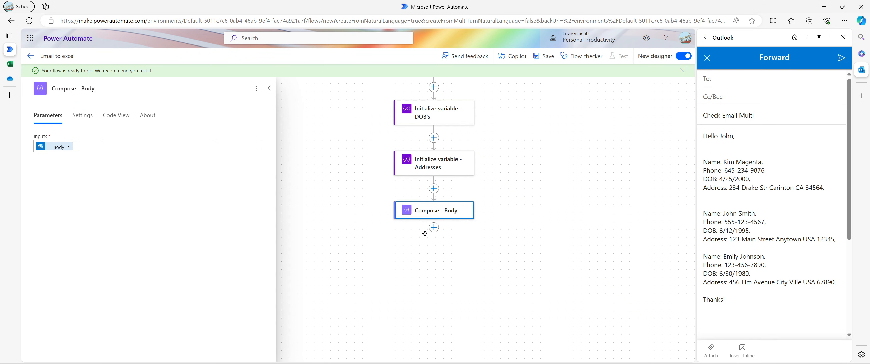
Add the Content Conversion action "Html to text" below "Compose - Body".
left_click(433, 228)
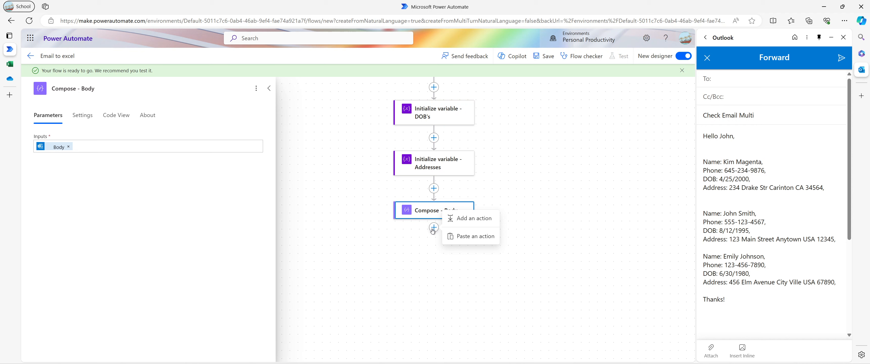
left_click(453, 219)
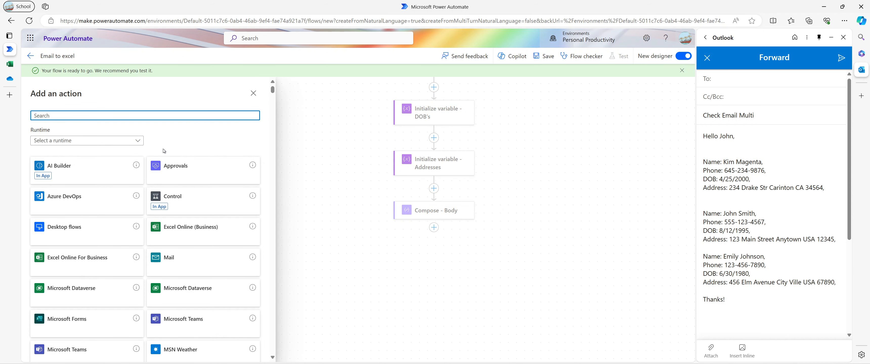
type("Ht")
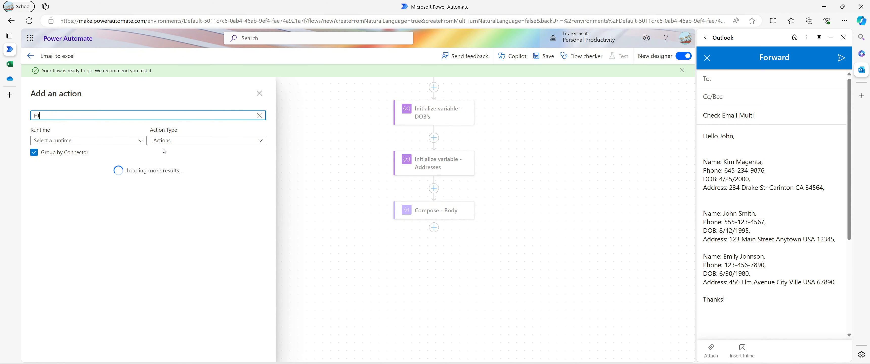
type("ml to text")
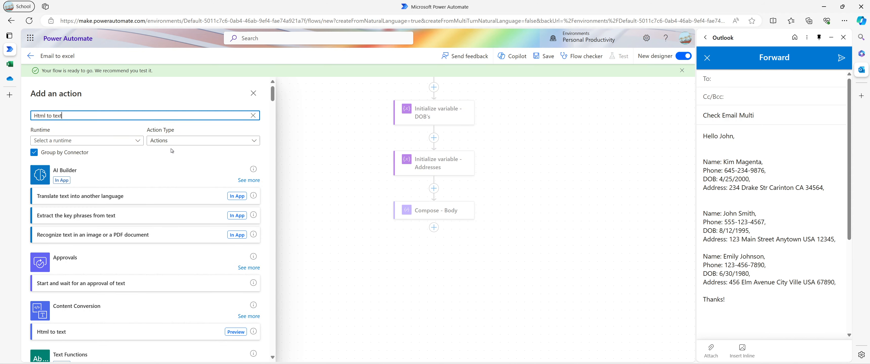
scroll(112, 265, "down", 1)
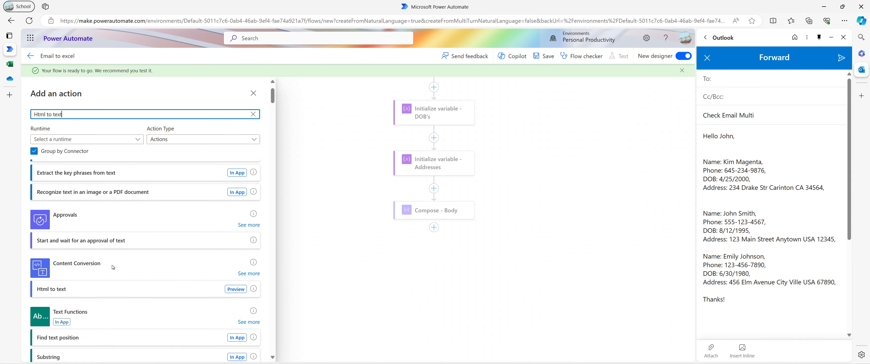
left_click(106, 283)
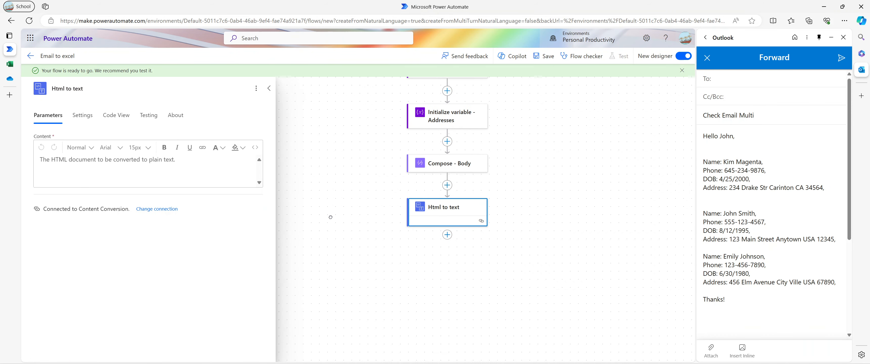
Set the content of the "Html to text" action to the Outputs of "Compose - Body".
left_click(165, 172)
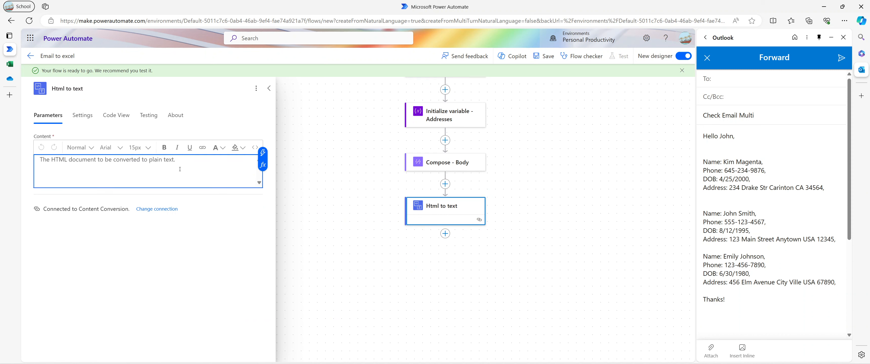
left_click(263, 165)
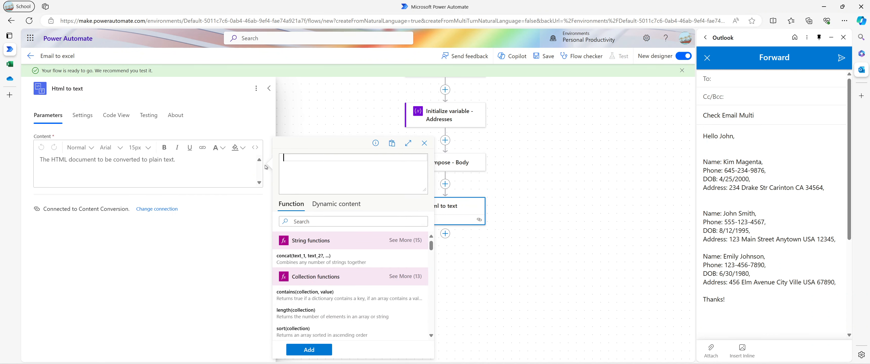
left_click(333, 204)
left_click(304, 257)
left_click(319, 350)
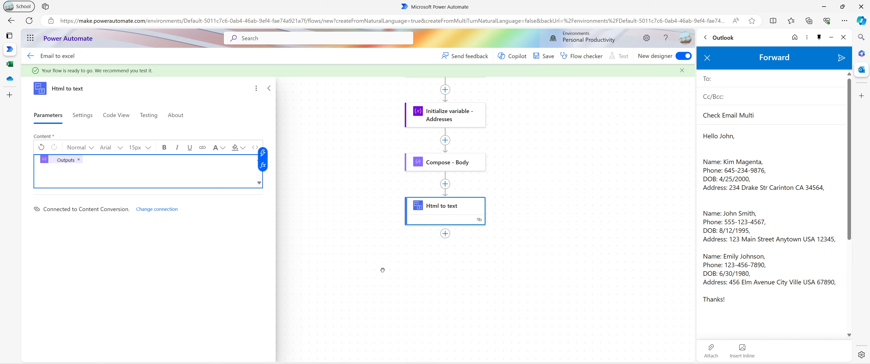
left_click(372, 263)
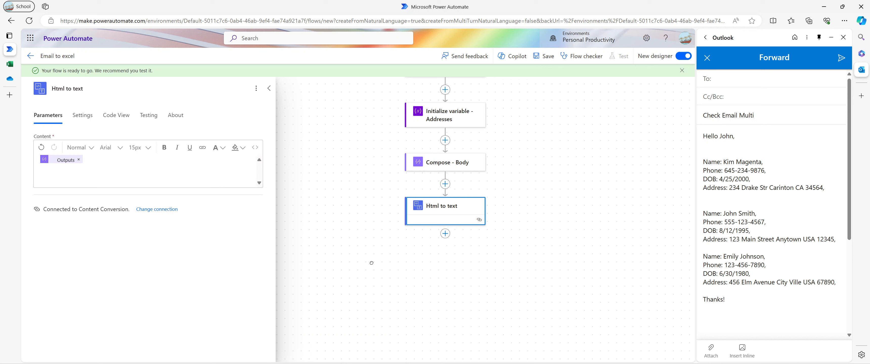
left_click(446, 235)
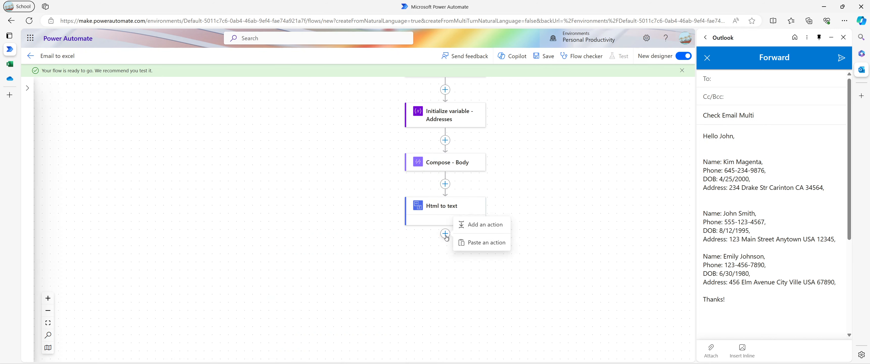
left_click(482, 225)
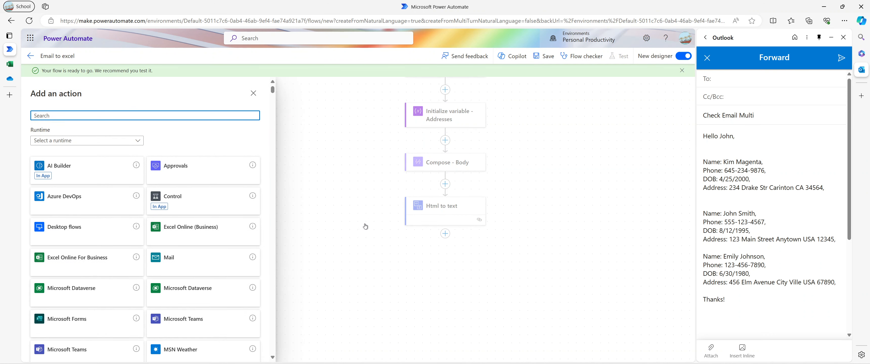
left_click(355, 225)
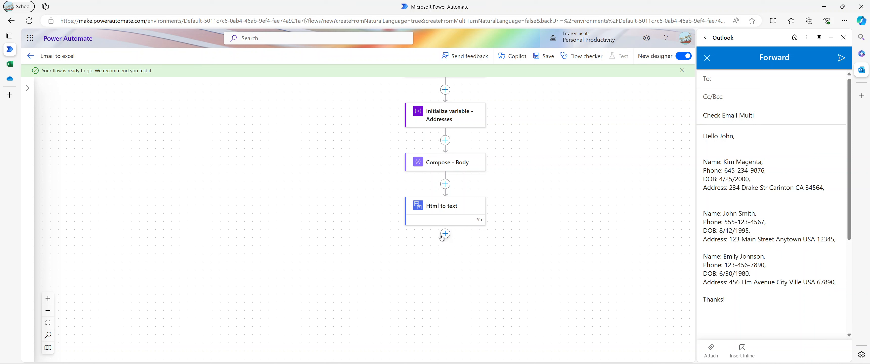
Copy the "Compose - Body" action and paste it below "Html to text".
left_click(440, 169)
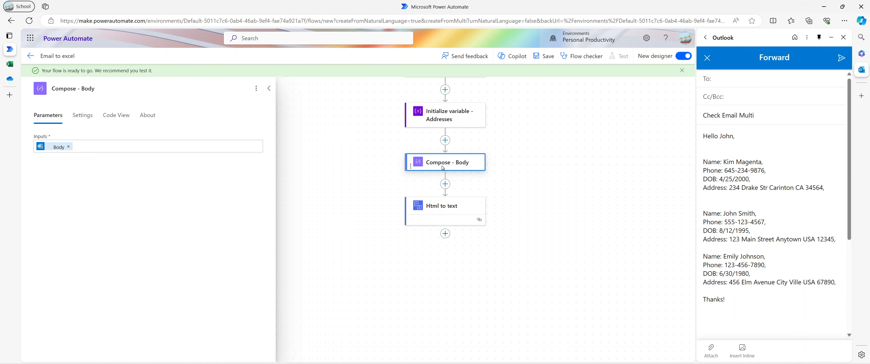
right_click(442, 167)
left_click(460, 188)
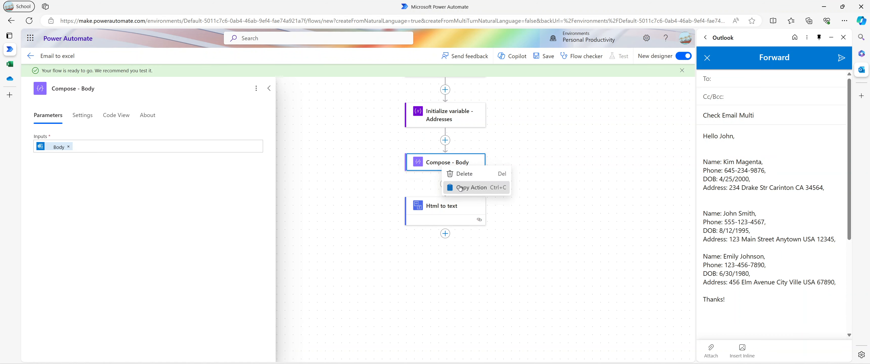
left_click(446, 233)
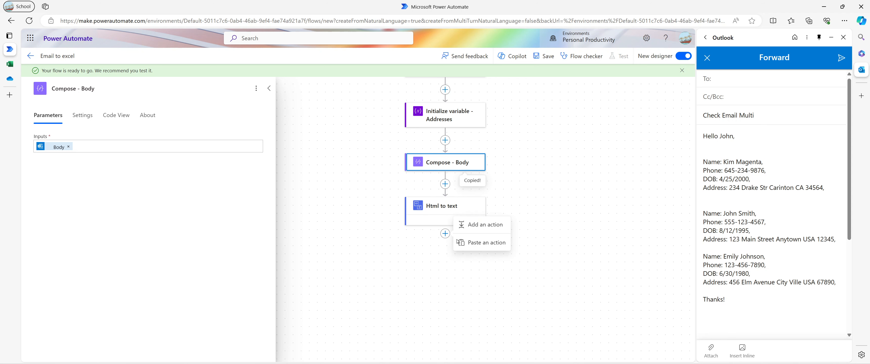
left_click(461, 242)
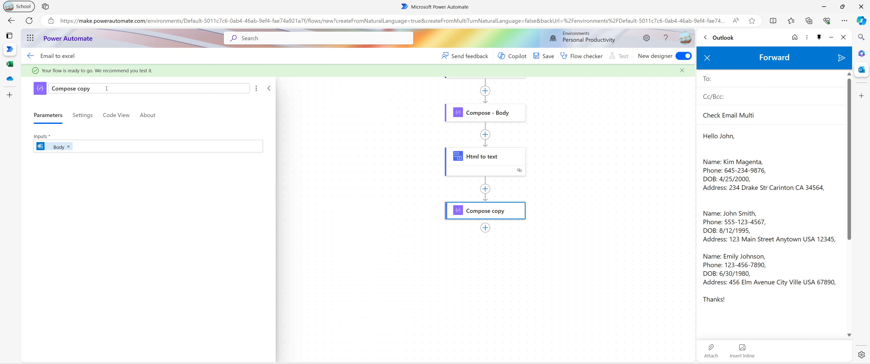
Retitle the pasted Compose action "Compose - Body Array".
key("BackSpace")
key("BackSpace")
key("BackSpace")
key("BackSpace")
type("- BO")
key("BackSpace")
type("ody Array")
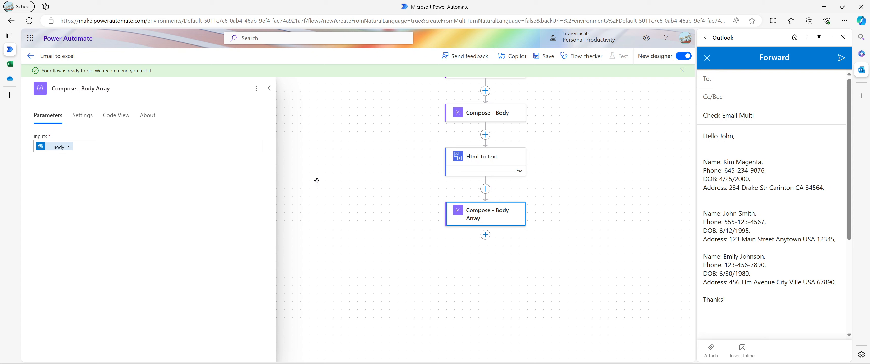
Replace the input of "Compose - Body Array" with the expression split(body('Html_to_text'),',') and save the flow.
left_click(68, 146)
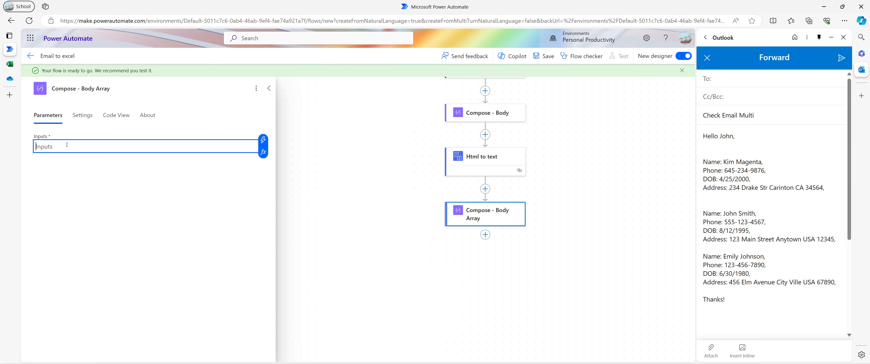
left_click(263, 152)
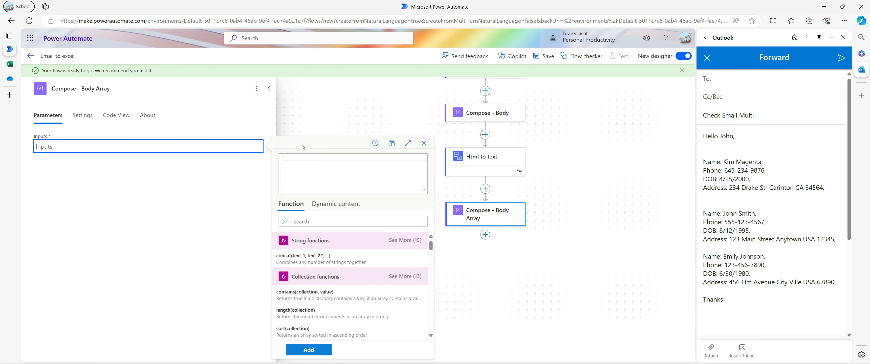
type("sp")
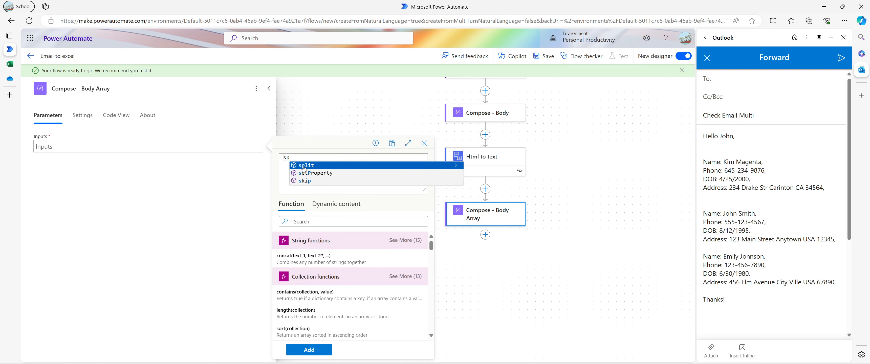
left_click(304, 165)
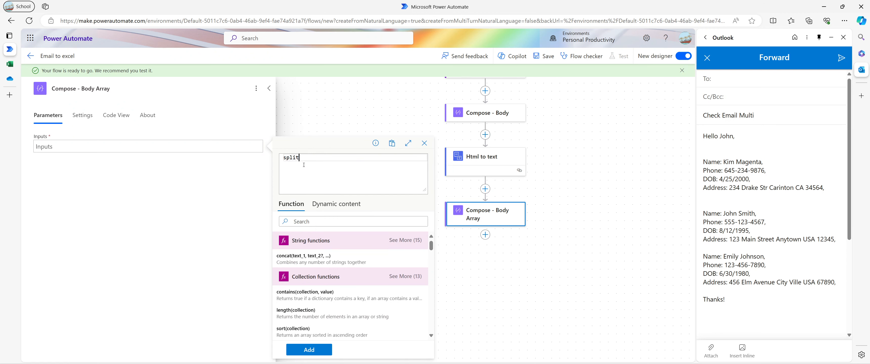
type("(")
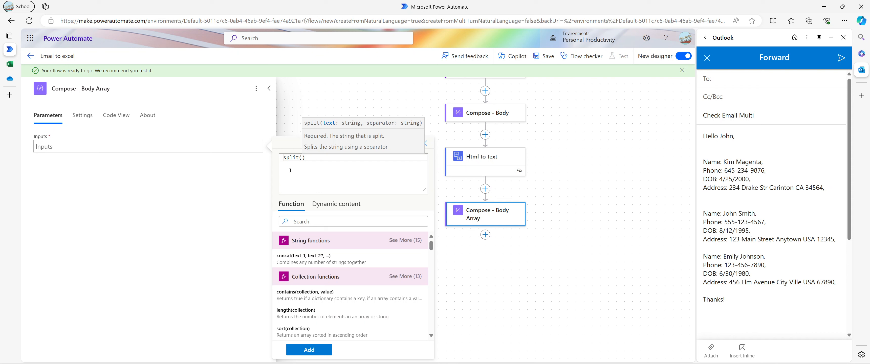
left_click(336, 204)
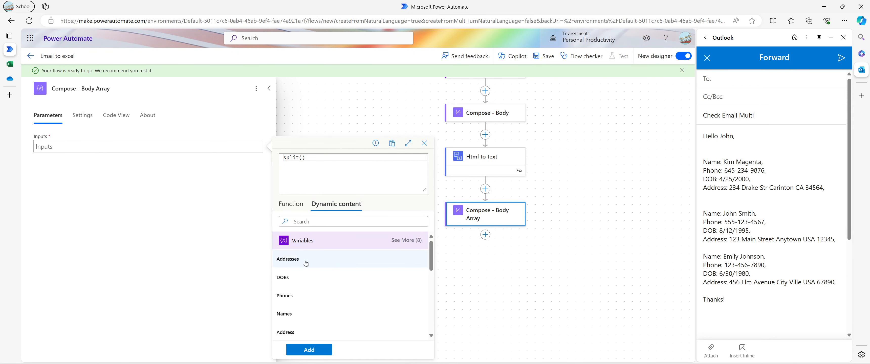
scroll(305, 264, "down", 3)
left_click(304, 320)
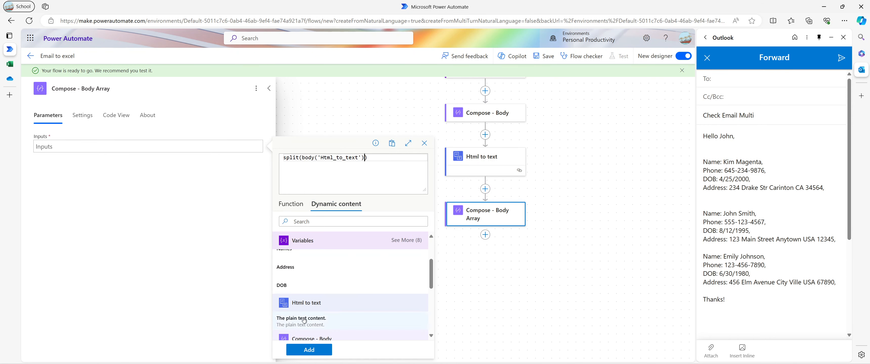
type(",")
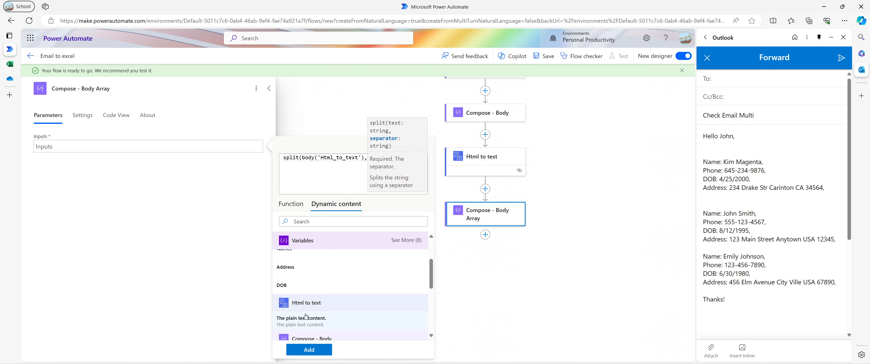
type("'")
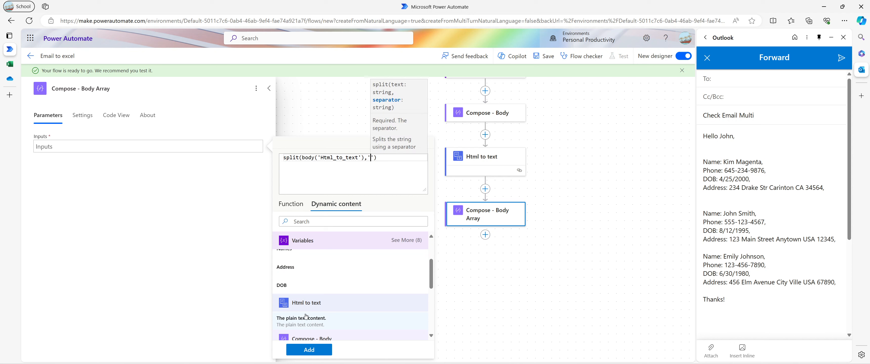
type(",")
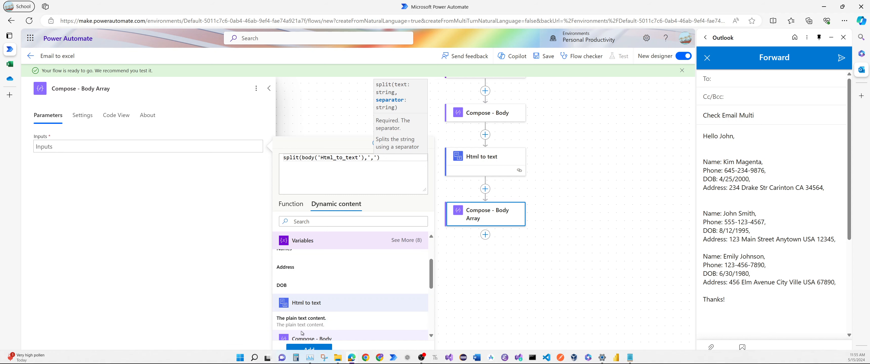
left_click(322, 350)
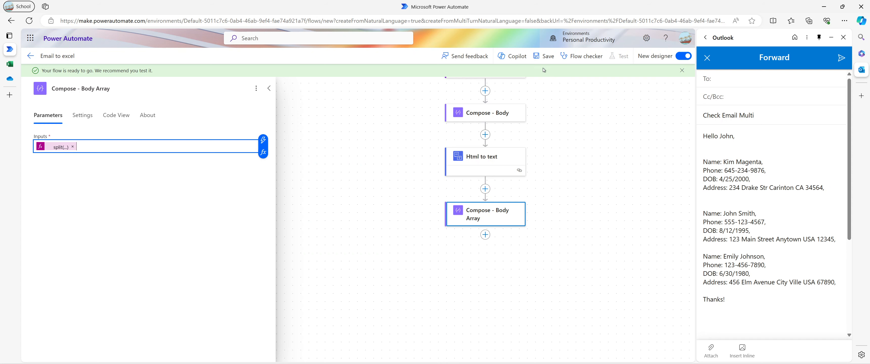
left_click(544, 57)
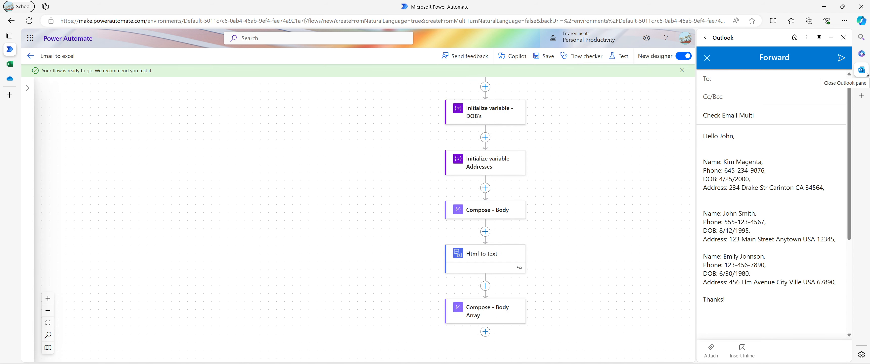
Close the Outlook pane and review the flow's actions from the email trigger down to "Compose - Body Array".
left_click(865, 74)
scroll(314, 183, "up", 5)
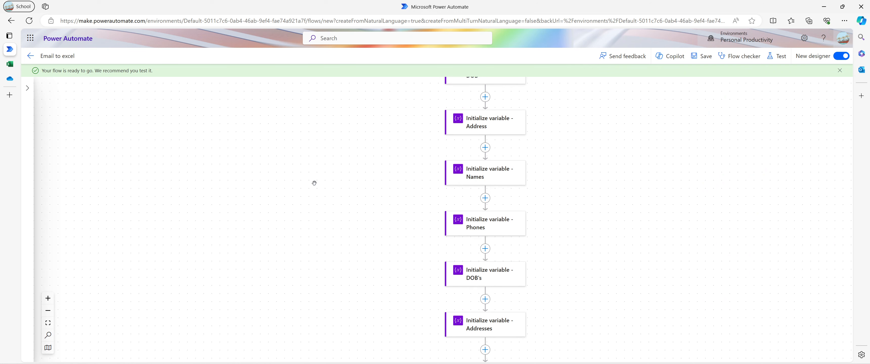
scroll(314, 183, "up", 10)
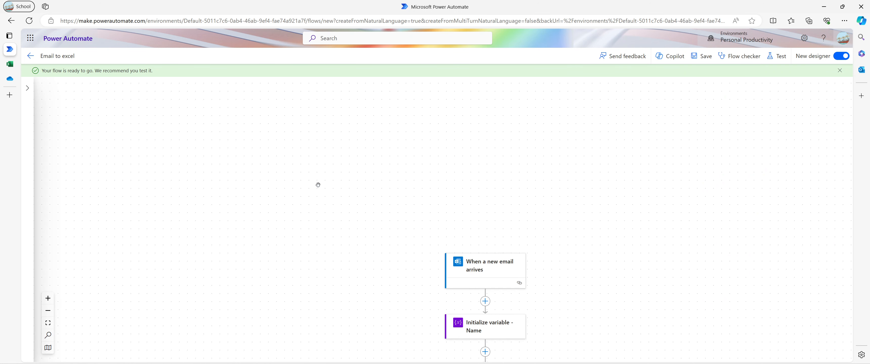
scroll(318, 185, "down", 3)
scroll(318, 186, "down", 3)
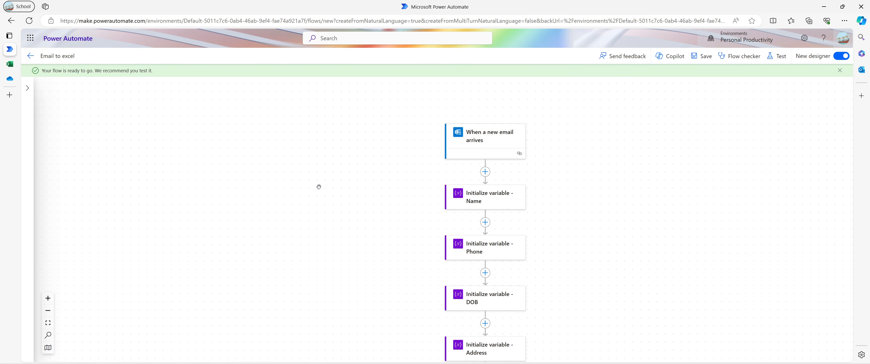
scroll(319, 187, "down", 1)
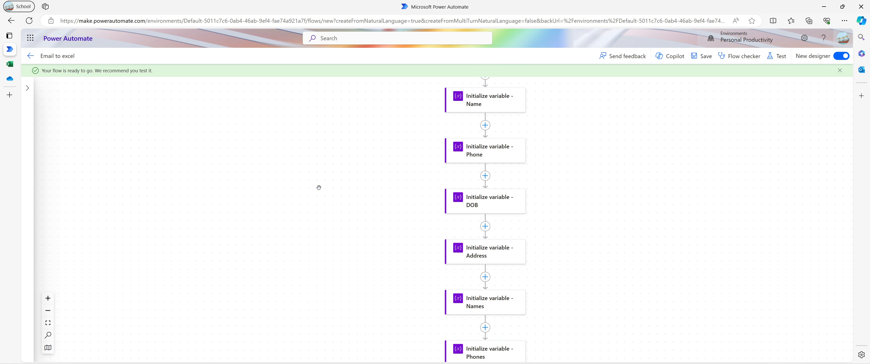
scroll(319, 188, "down", 2)
scroll(319, 191, "down", 1)
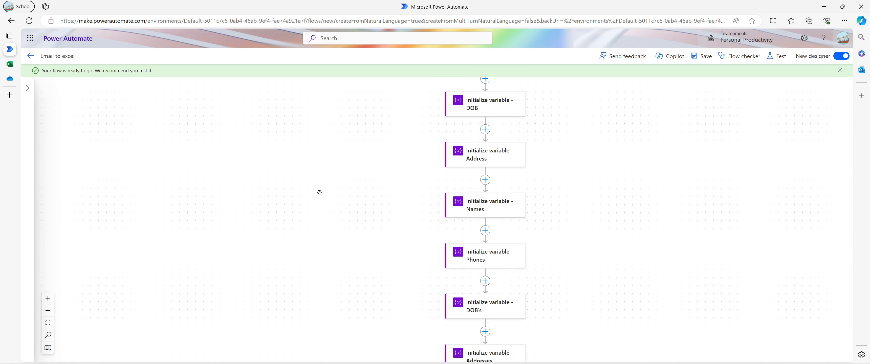
scroll(320, 191, "down", 1)
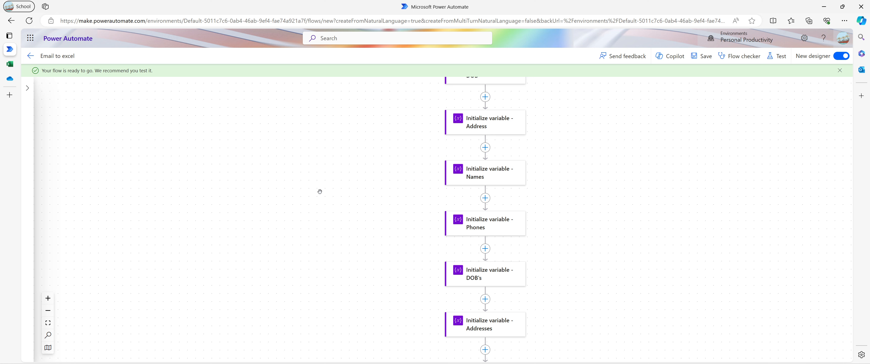
scroll(319, 191, "down", 1)
scroll(320, 191, "down", 1)
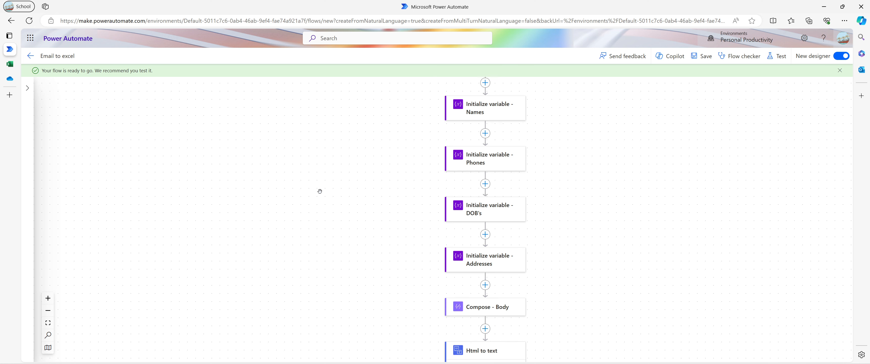
scroll(319, 192, "down", 1)
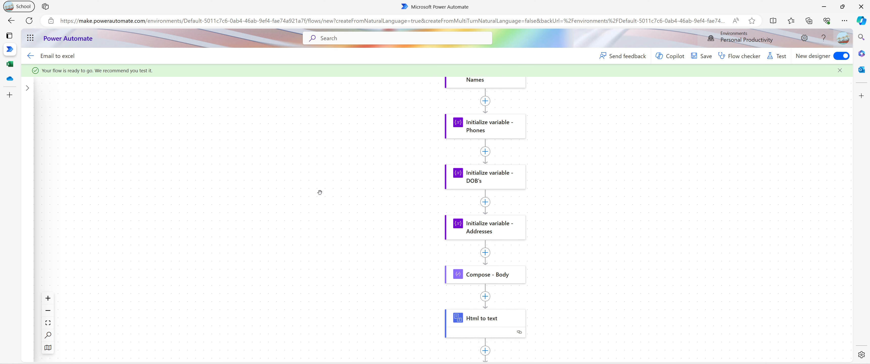
scroll(320, 193, "down", 2)
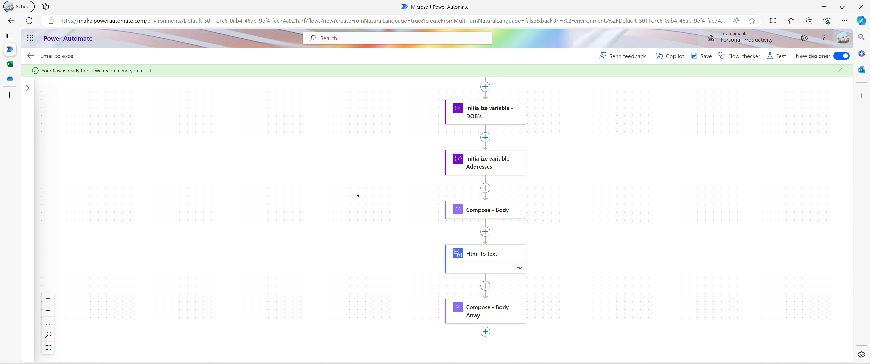
scroll(371, 205, "down", 2)
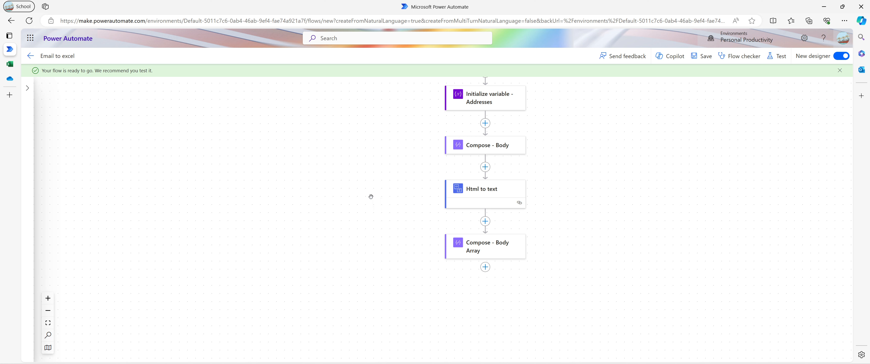
scroll(370, 197, "down", 1)
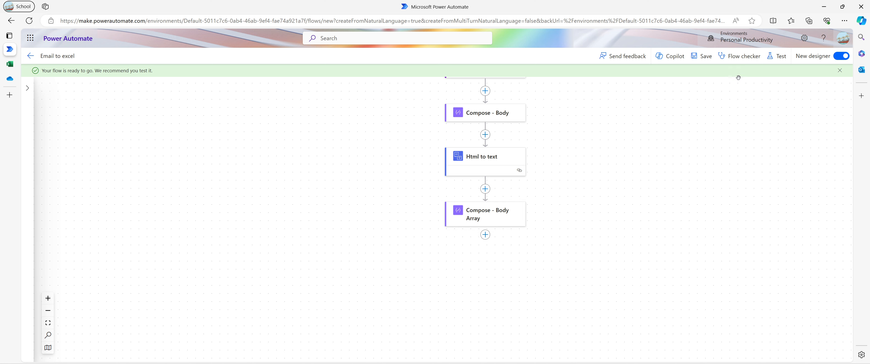
Start a manual test of the "Email to excel" flow.
left_click(779, 57)
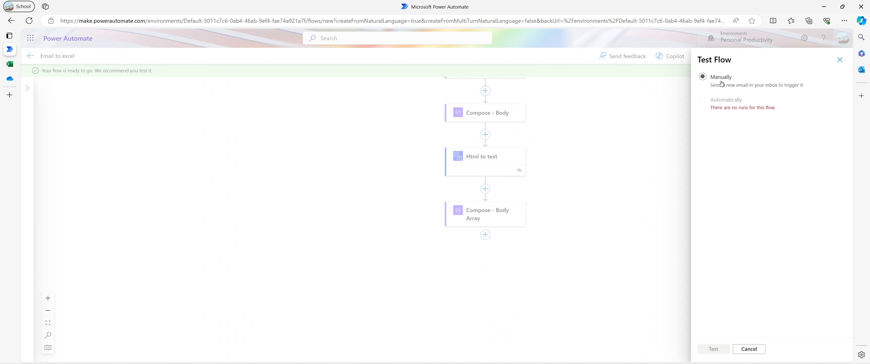
left_click(721, 84)
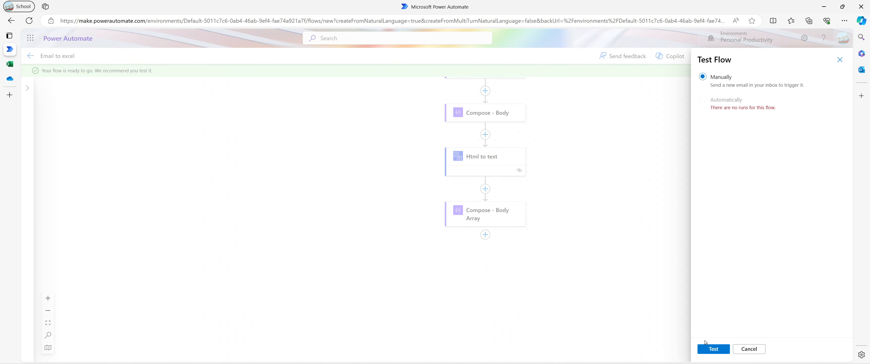
left_click(708, 352)
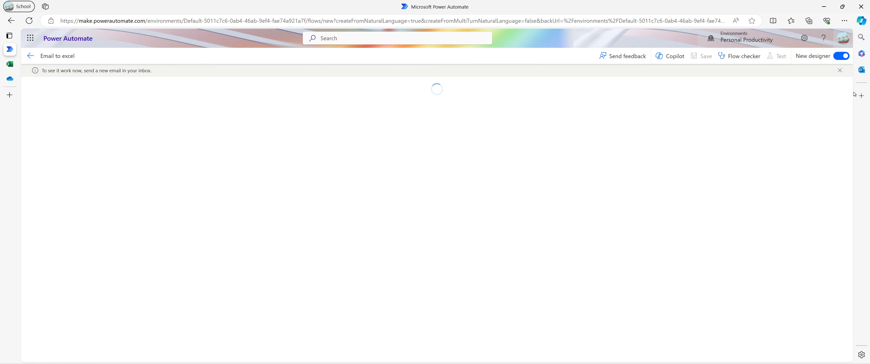
Send the "Check Email Multi" message from Outlook to the mailbox owner's own address, and close the Outlook pane.
left_click(862, 71)
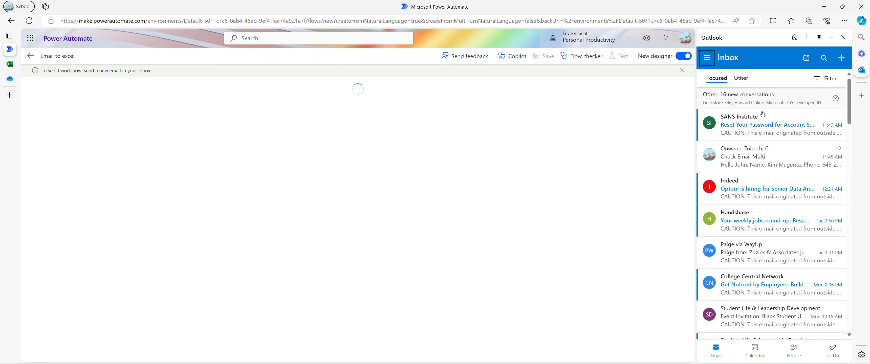
left_click(747, 113)
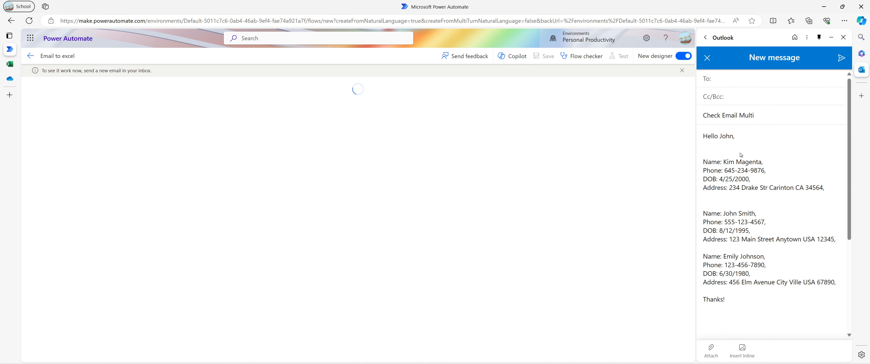
left_click(733, 83)
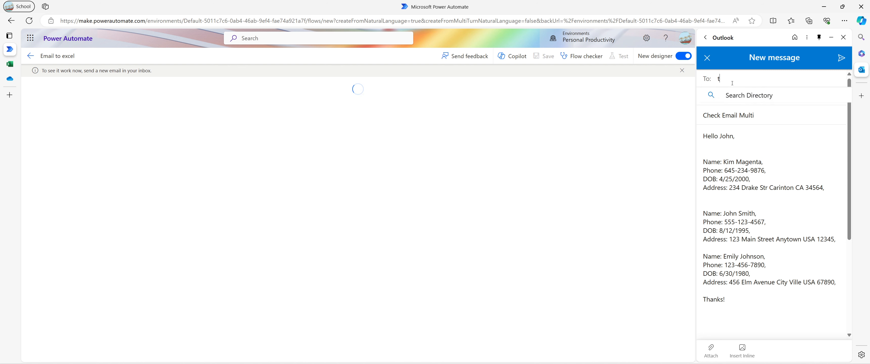
left_click(738, 109)
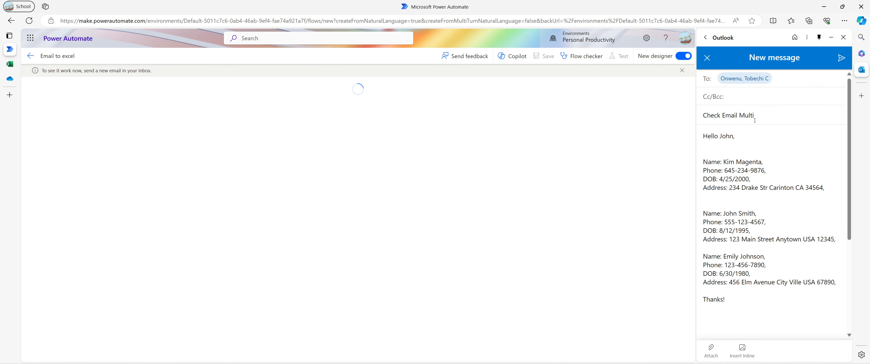
scroll(755, 120, "down", 1)
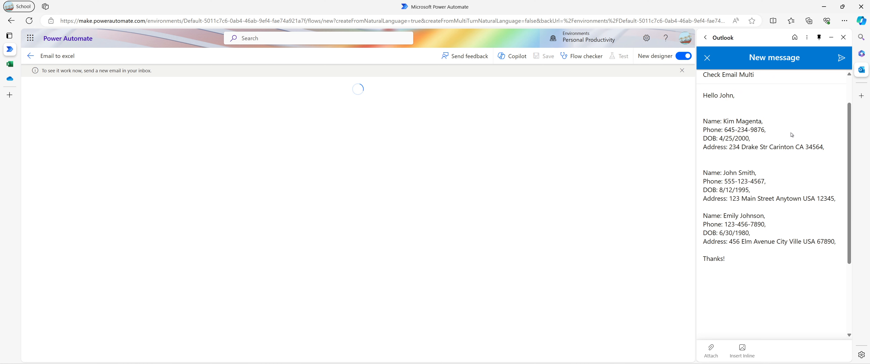
left_click(841, 58)
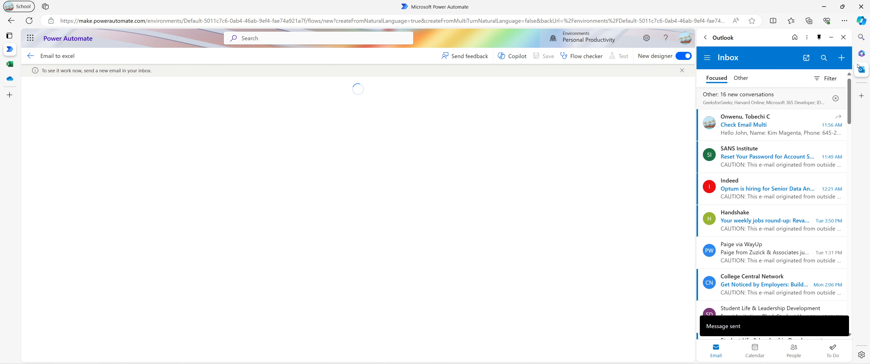
left_click(861, 69)
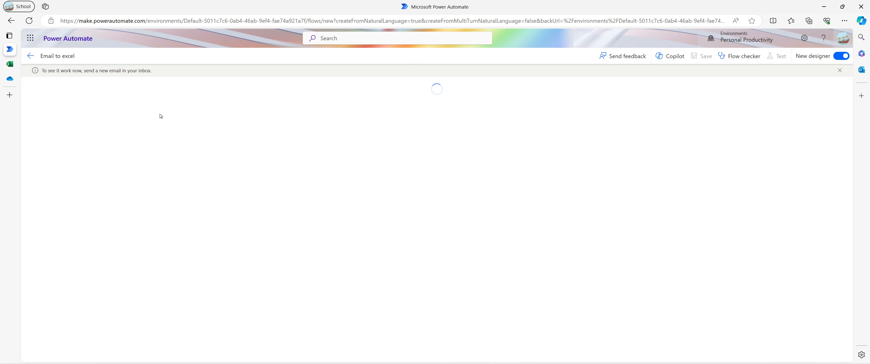
Return to the "Email to excel" details page, refresh its run history and open the flow's description for editing.
left_click(30, 56)
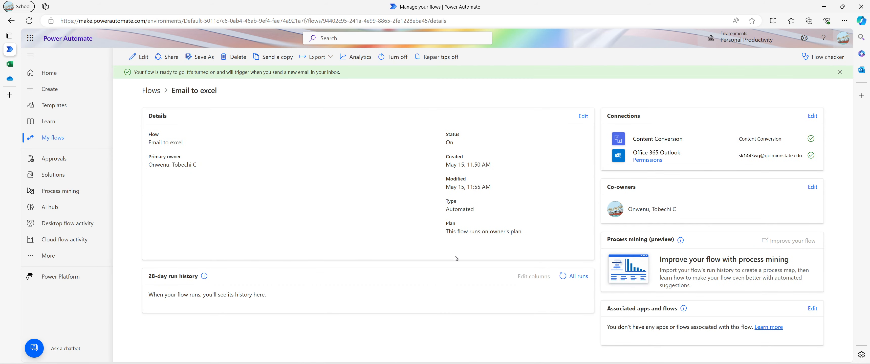
left_click(563, 276)
left_click(583, 117)
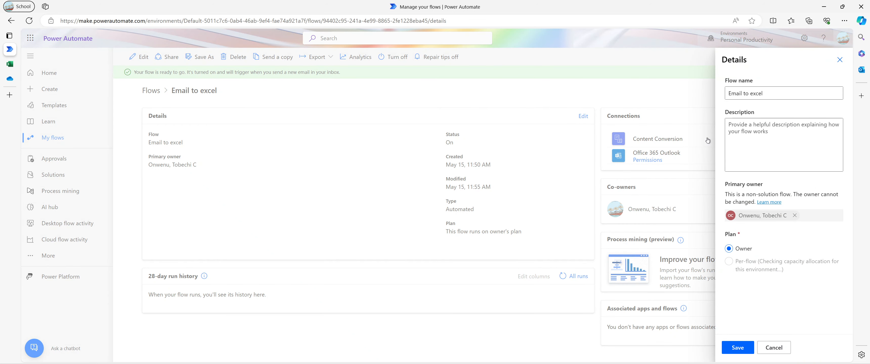
left_click(744, 133)
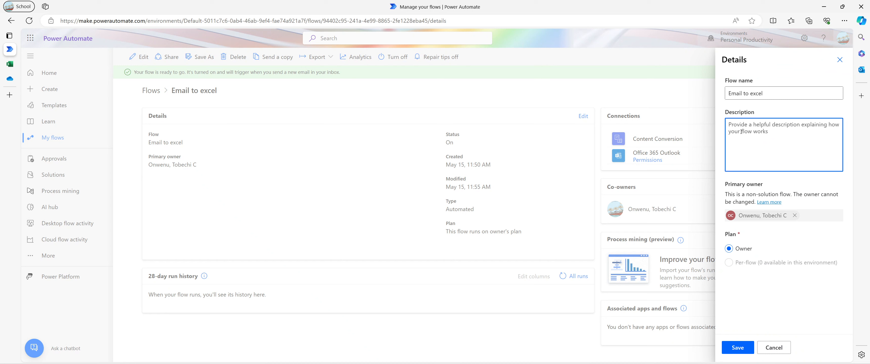
Open the newest "Check Email Multi" message in Outlook and copy its full body, from the greeting through "Thanks!".
left_click(861, 70)
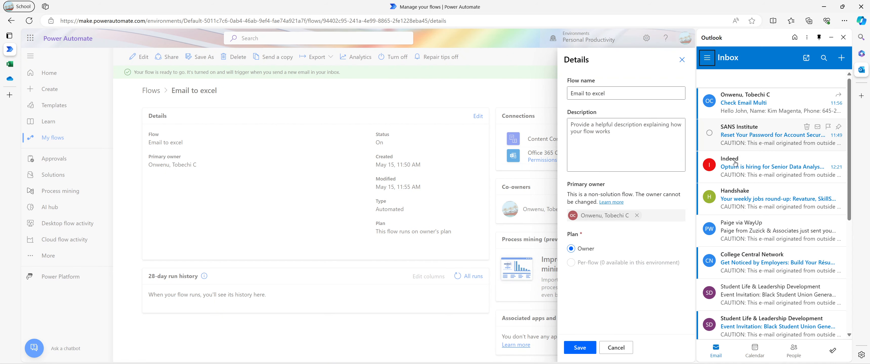
left_click(749, 125)
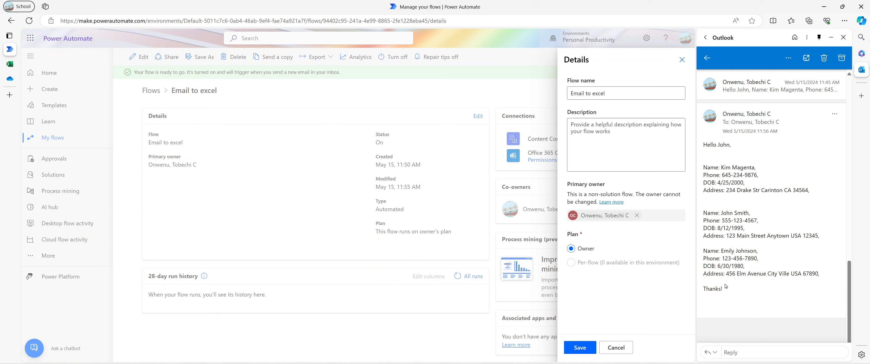
left_click_drag(725, 290, 705, 146)
key("ctrl+c")
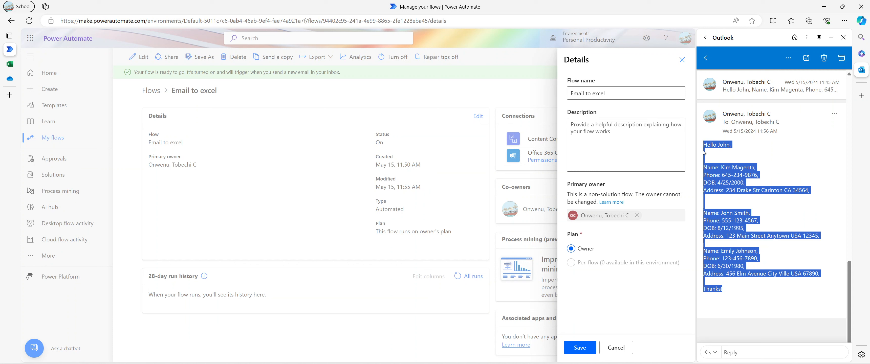
Enter a sample email label followed by the copied message body as the flow's description, and save the details.
left_click(593, 144)
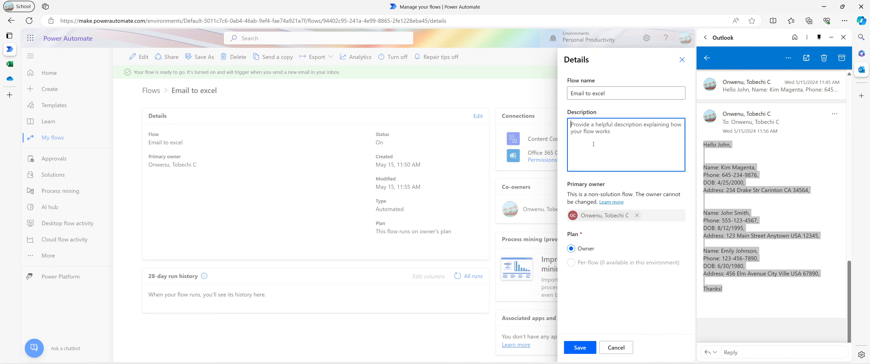
type("Sa")
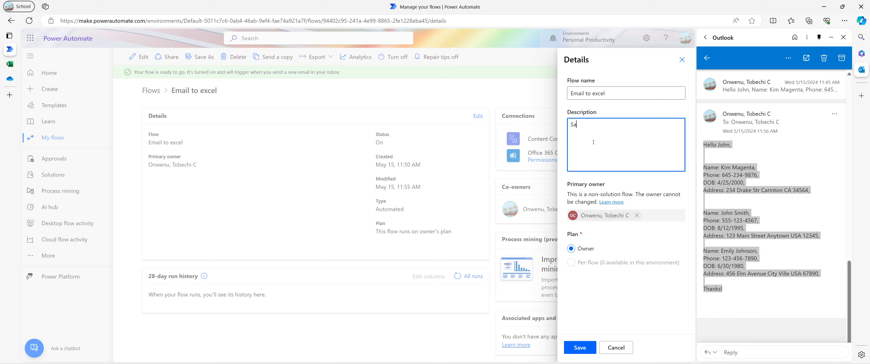
type("mple")
type(" ea")
type("mai")
type("l;")
key("BackSpace")
type("E")
key("ctrl+v")
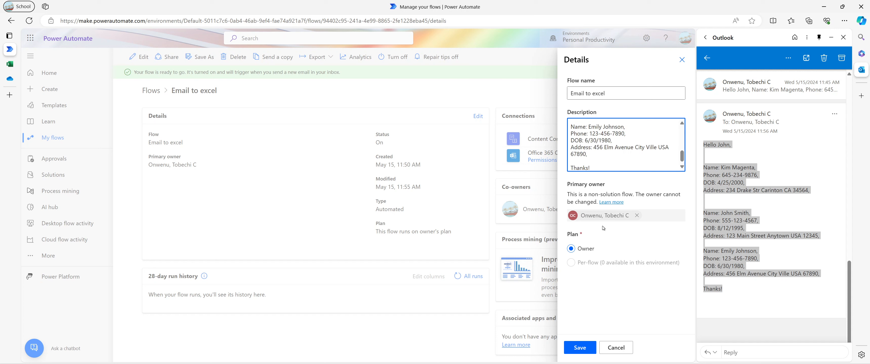
left_click(573, 341)
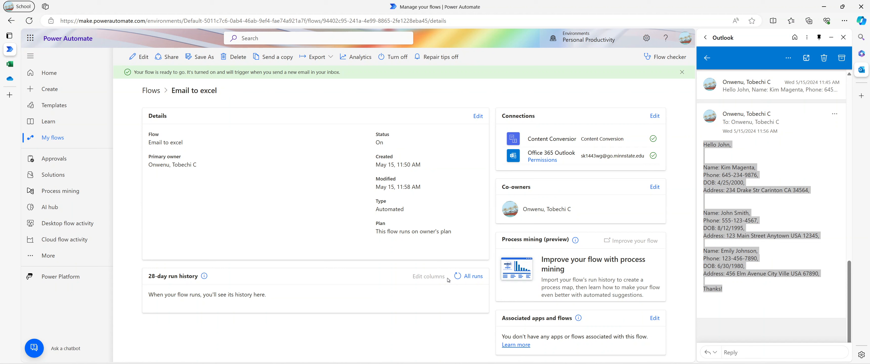
Refresh the 28-day run history, open the latest run and look through its actions down to "Compose - Body Array".
left_click(457, 276)
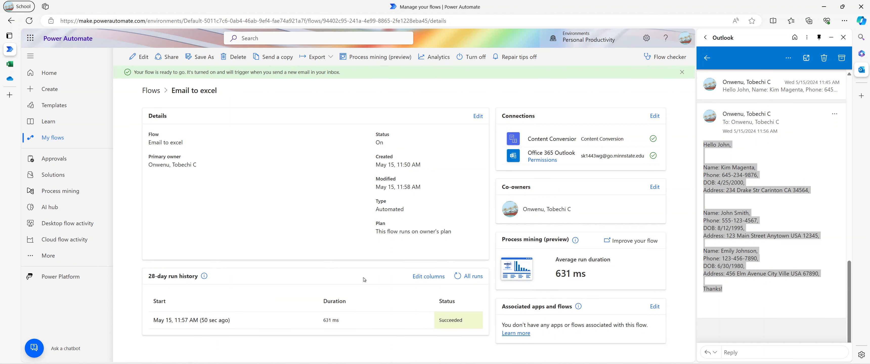
left_click(231, 321)
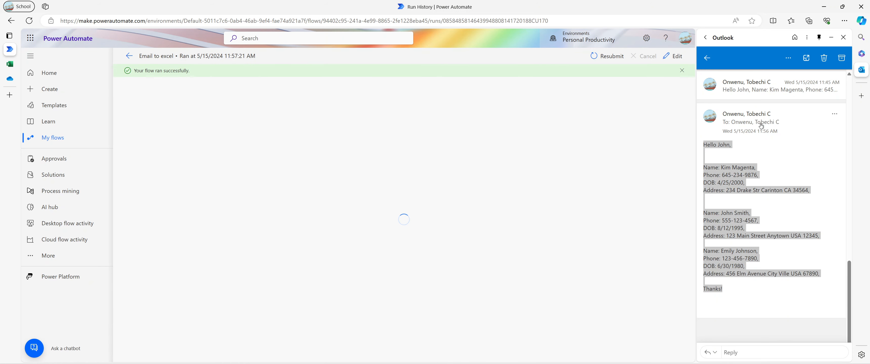
left_click(758, 155)
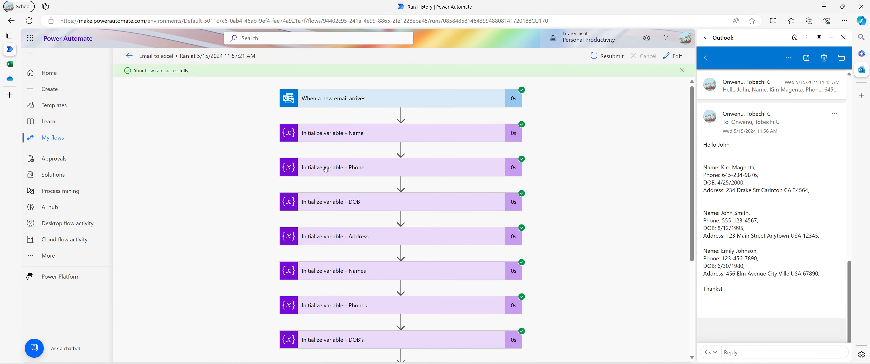
scroll(267, 179, "down", 5)
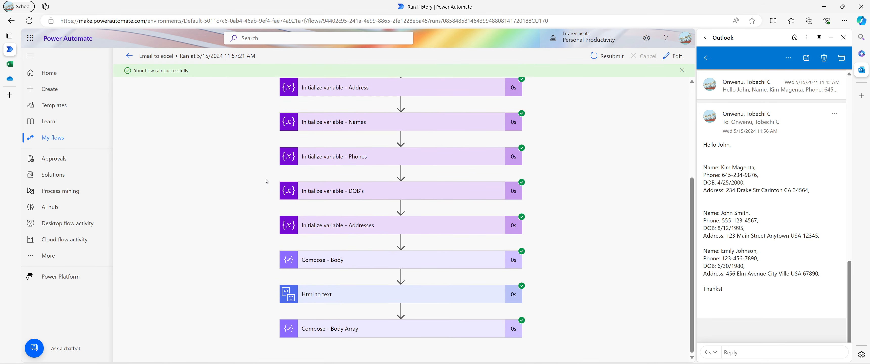
scroll(265, 179, "up", 3)
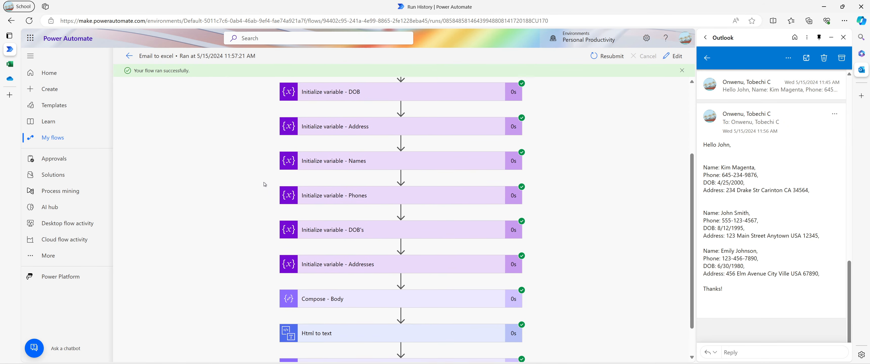
scroll(265, 184, "down", 1)
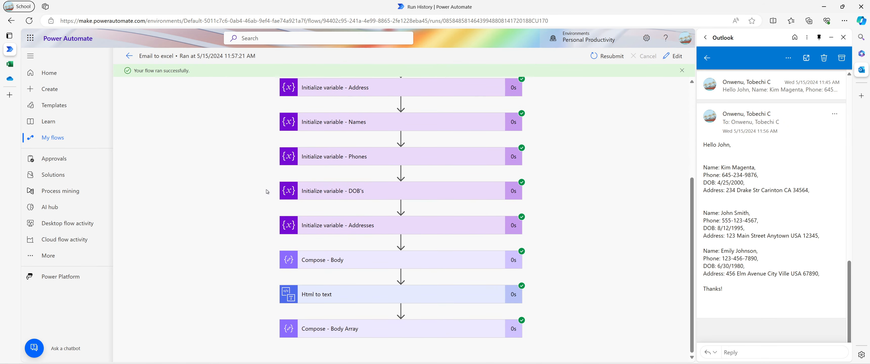
Examine the run's inputs and outputs for "Compose - Body", "Html to text" and "Compose - Body Array".
left_click(336, 325)
scroll(255, 242, "down", 7)
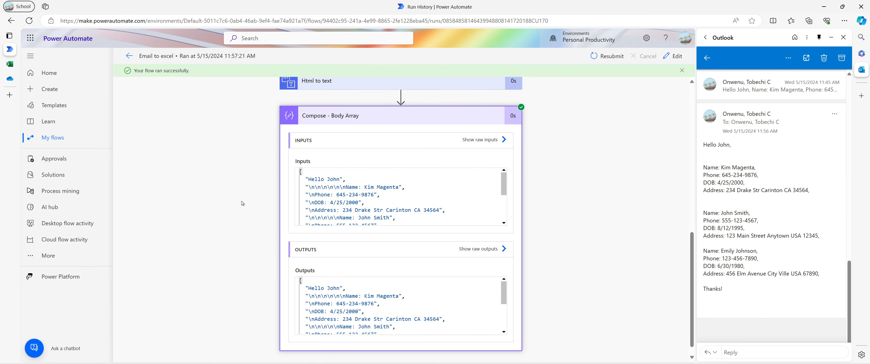
scroll(241, 206, "up", 4)
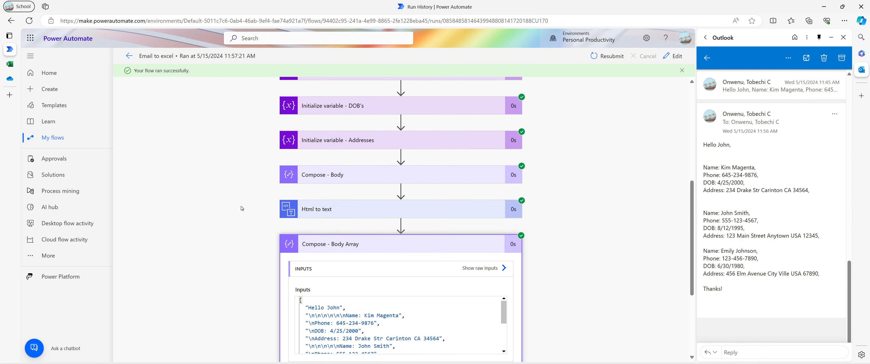
left_click(342, 180)
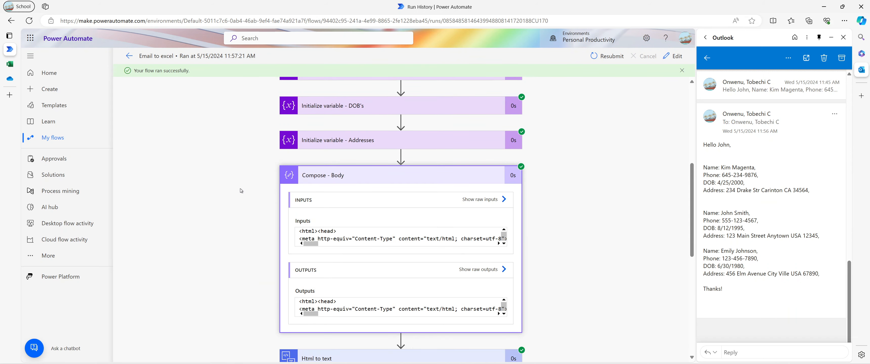
scroll(240, 189, "down", 3)
scroll(232, 197, "down", 2)
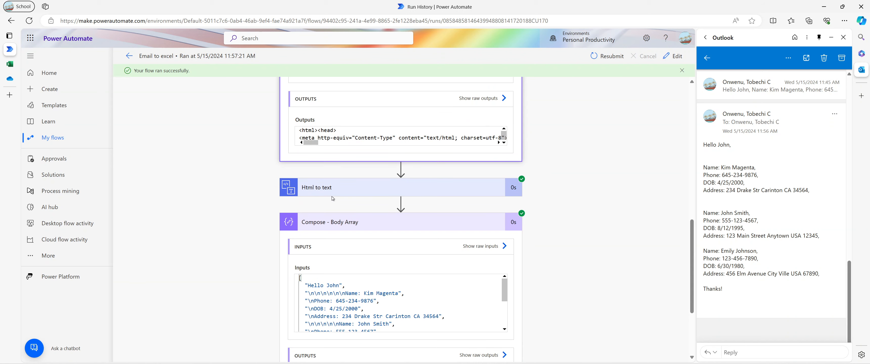
left_click(336, 191)
scroll(237, 194, "down", 3)
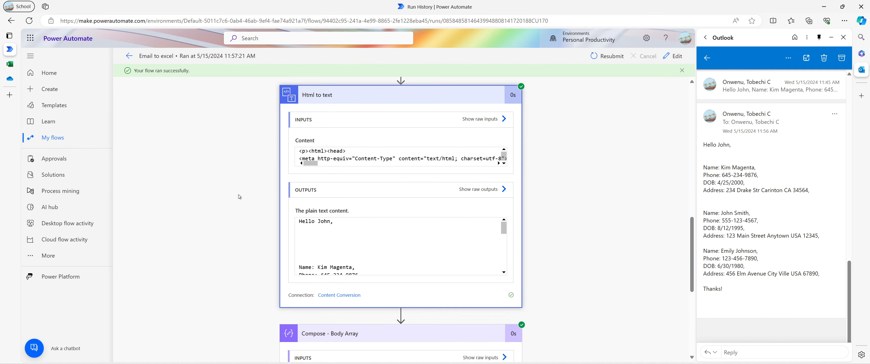
scroll(236, 199, "down", 3)
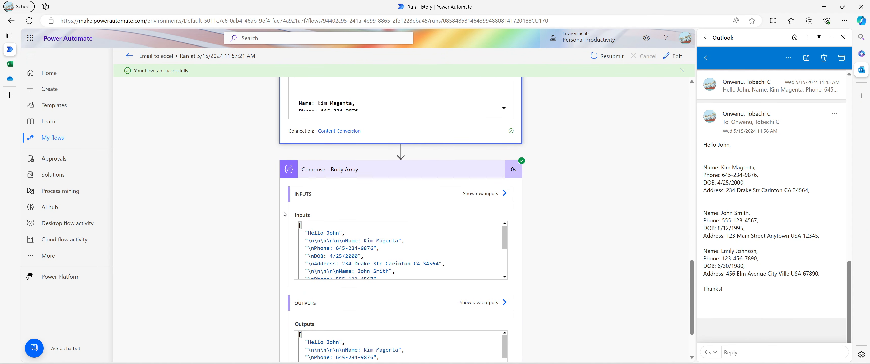
scroll(349, 177, "down", 2)
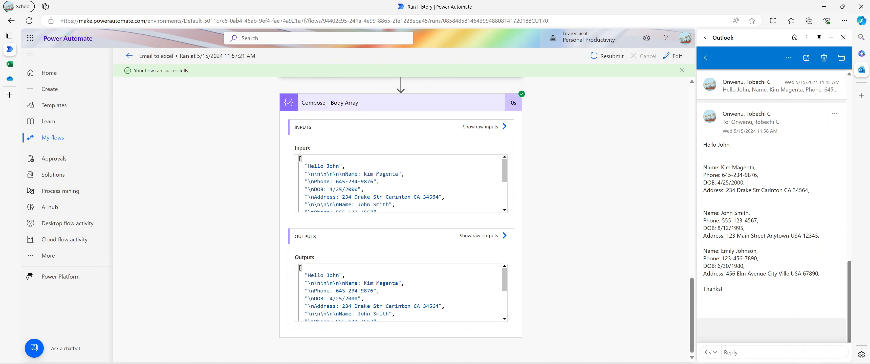
scroll(337, 197, "down", 3)
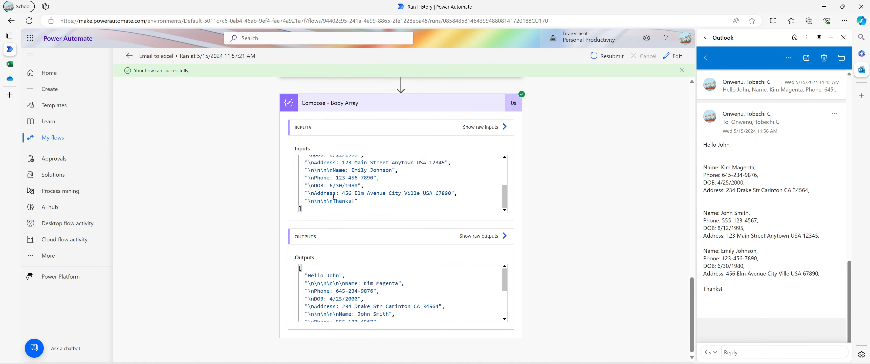
scroll(333, 196, "up", 5)
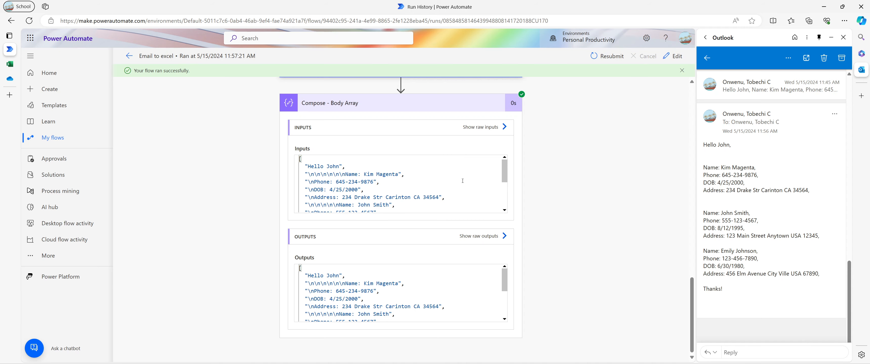
Open the flow for editing from the run, and close the Outlook and Copilot panes.
left_click(674, 57)
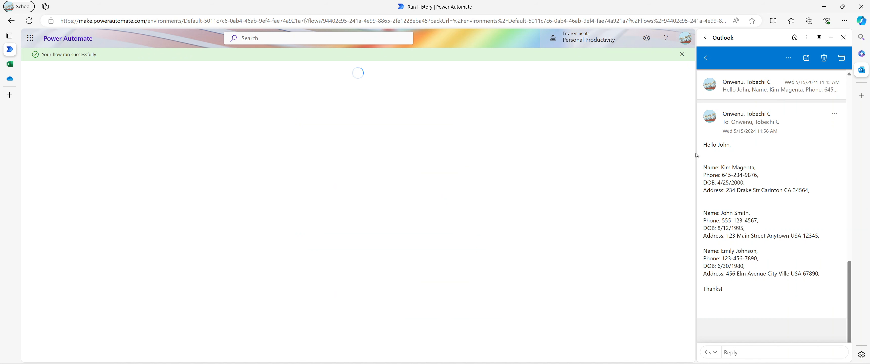
left_click(861, 69)
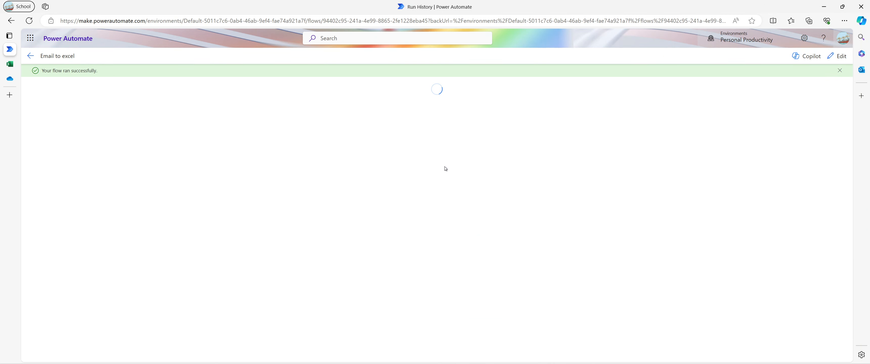
left_click(837, 57)
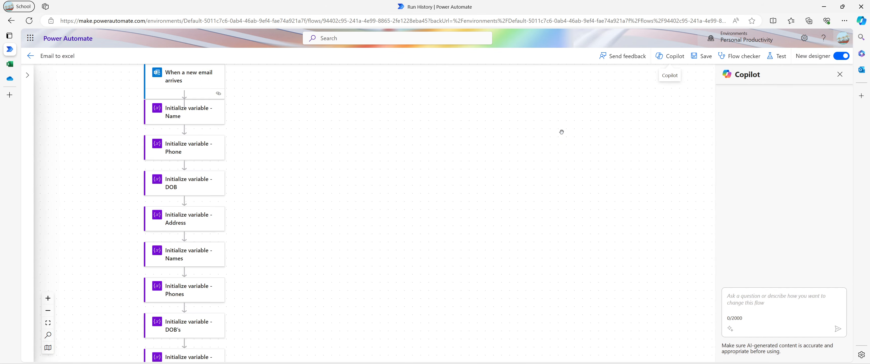
scroll(329, 206, "down", 10)
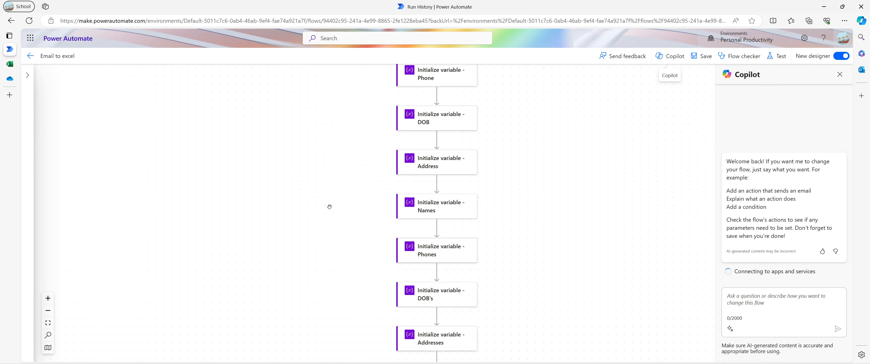
scroll(328, 208, "down", 3)
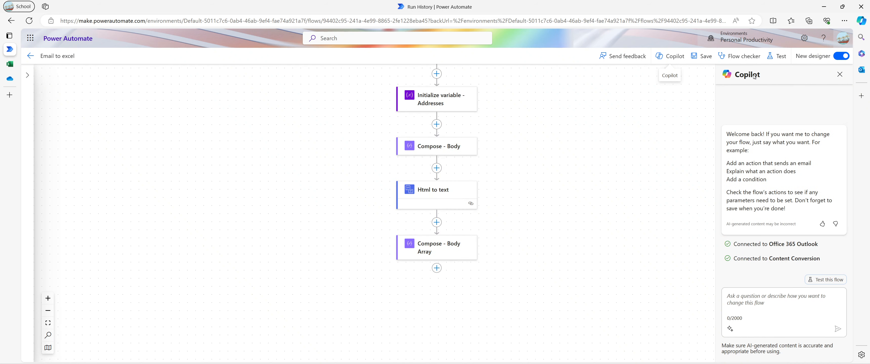
left_click(670, 55)
Add an "Apply to each" control action after "Compose - Body Array".
scroll(263, 204, "down", 3)
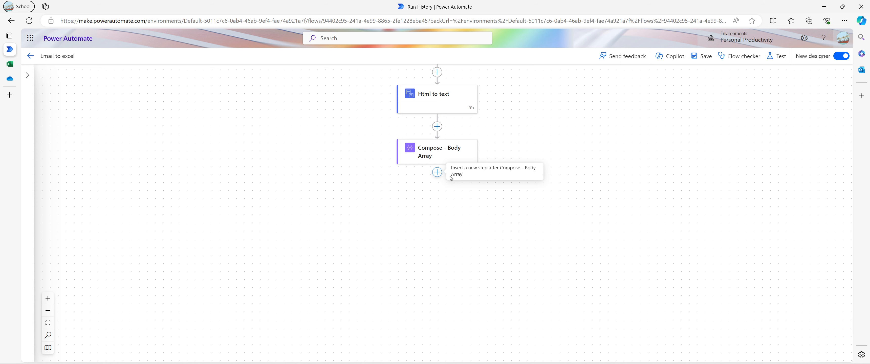
left_click(437, 172)
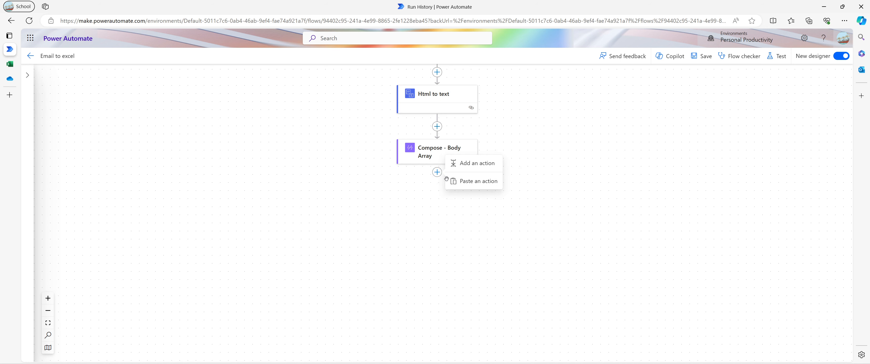
left_click(453, 163)
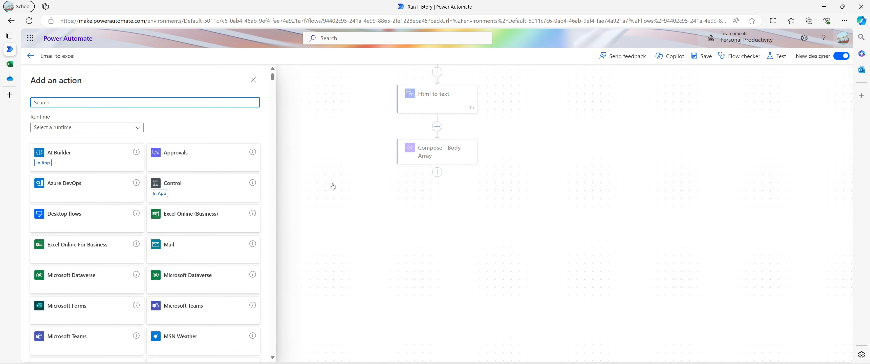
left_click(233, 194)
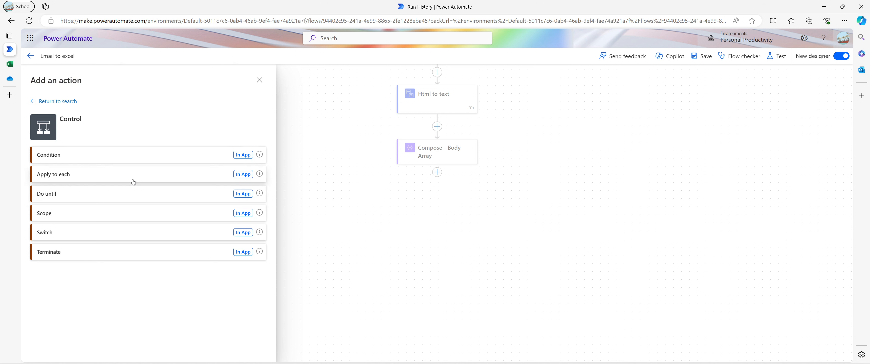
left_click(120, 178)
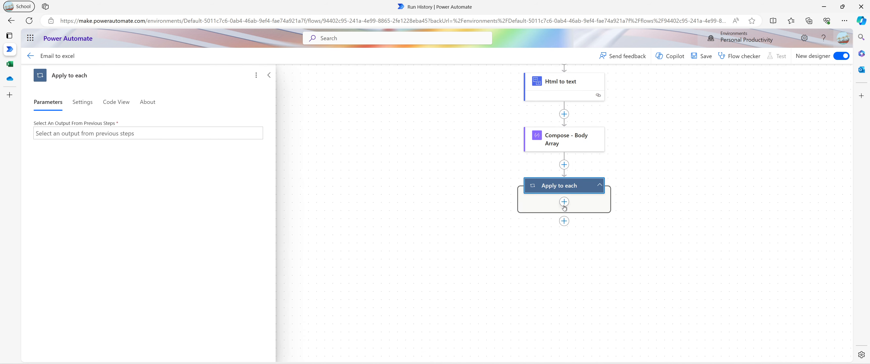
Add a Condition control action inside the "Apply to each" loop.
left_click(563, 202)
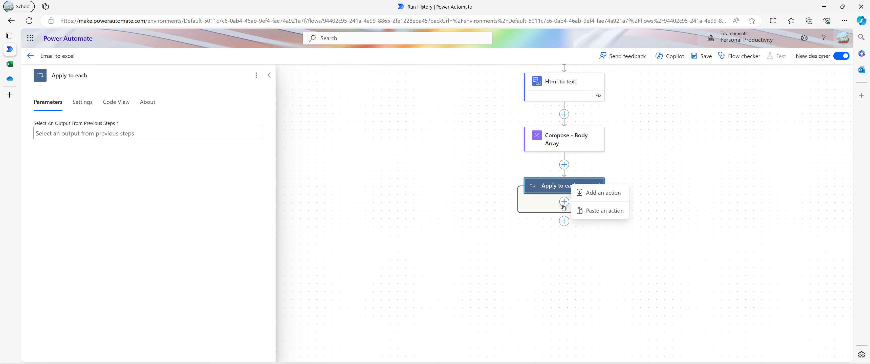
left_click(578, 194)
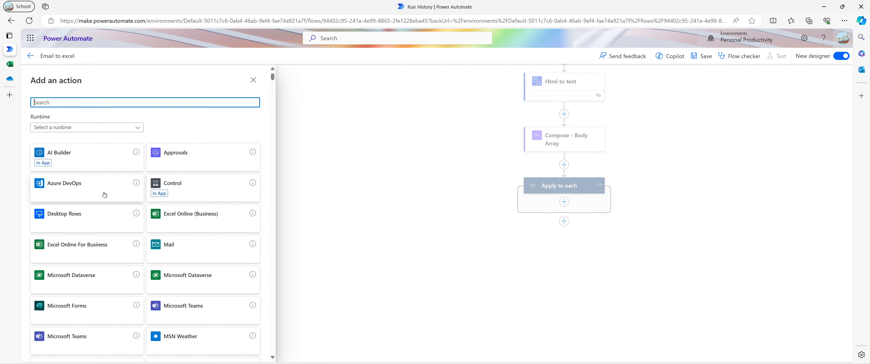
left_click(173, 191)
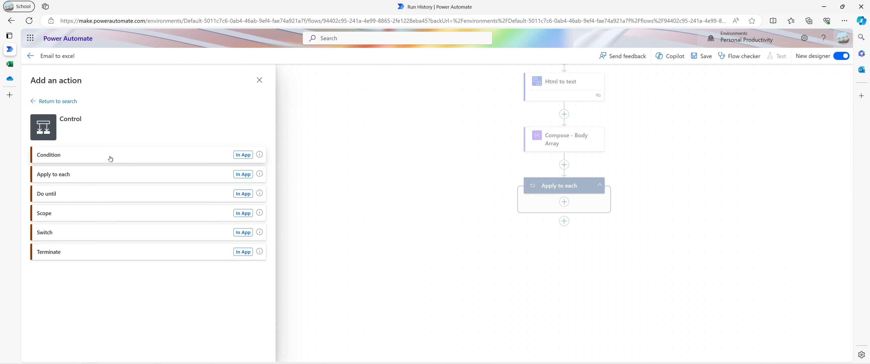
left_click(202, 155)
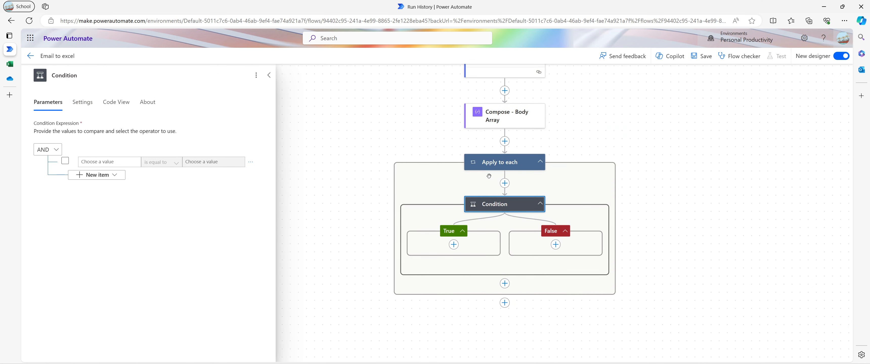
Set the "Apply to each" input to the expression outputs('Compose_-_Body_Array').
left_click(494, 166)
left_click(124, 139)
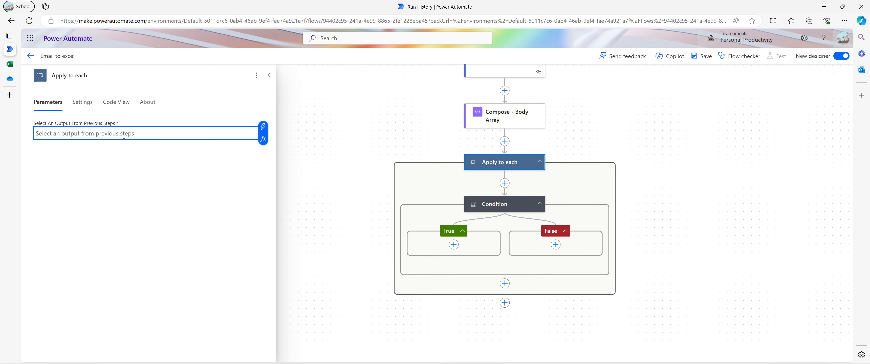
left_click(263, 139)
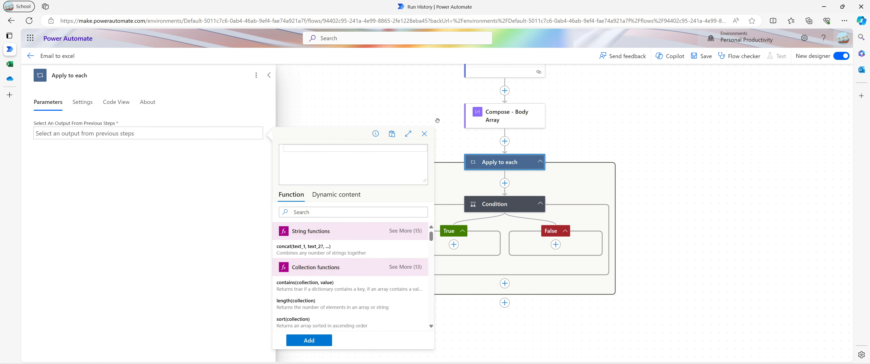
left_click(356, 198)
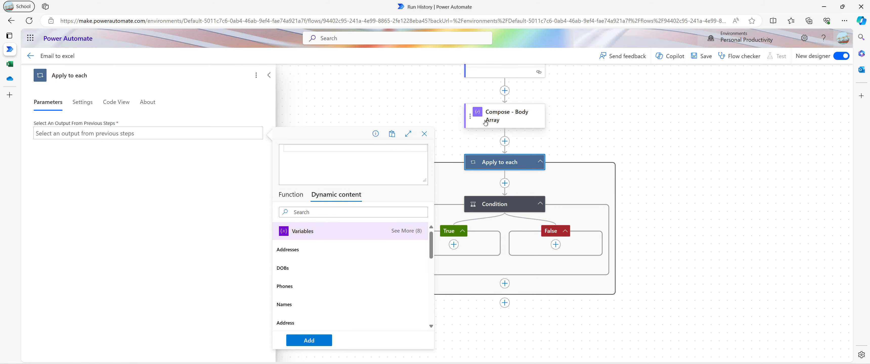
scroll(318, 242, "down", 2)
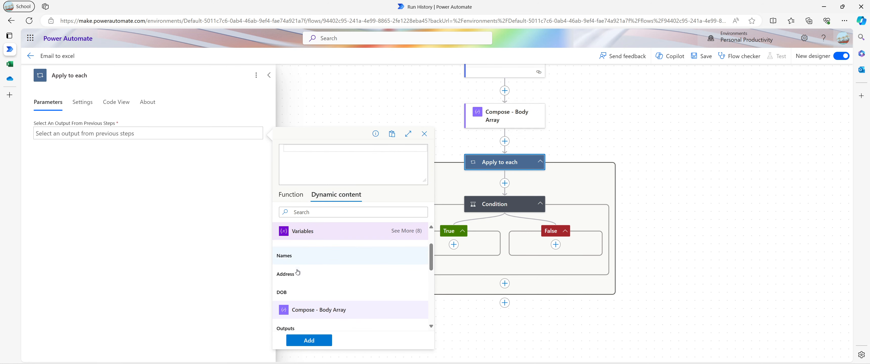
left_click(291, 312)
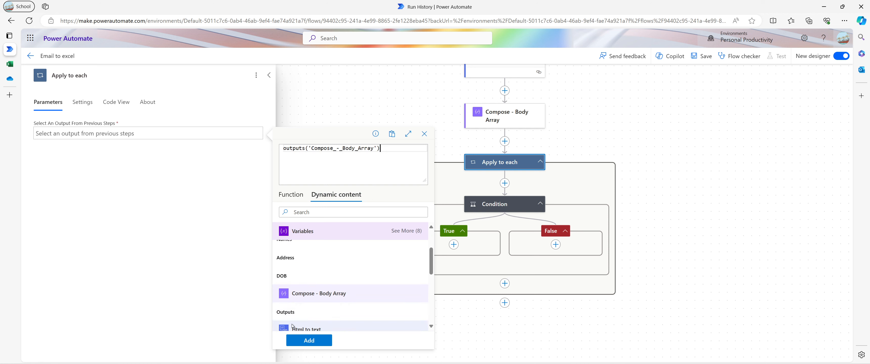
left_click(303, 342)
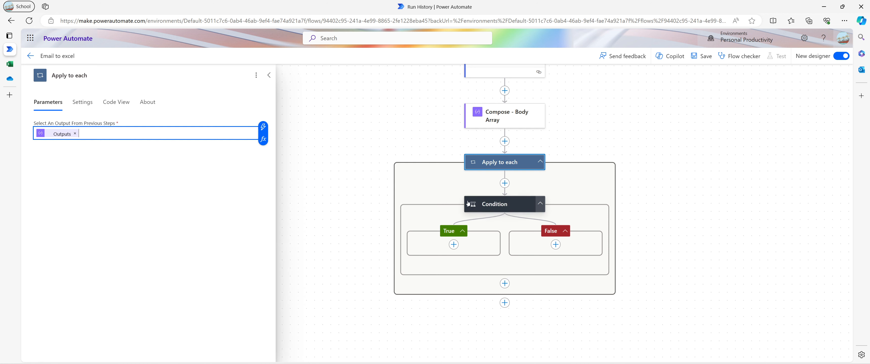
Set the first value of the loop's Condition to the expression item().
scroll(458, 197, "down", 1)
left_click(497, 179)
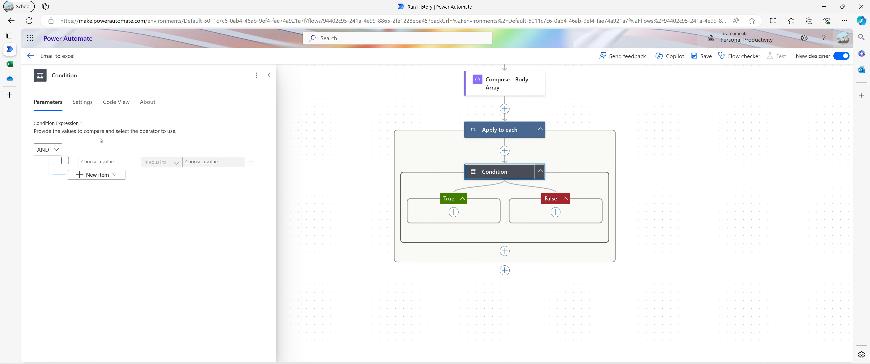
left_click(96, 161)
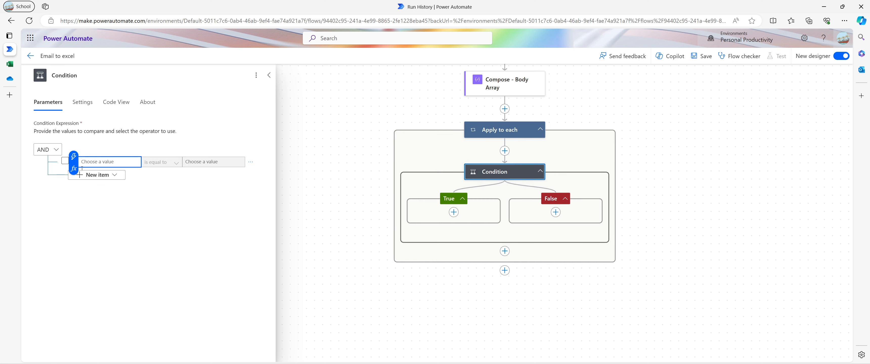
left_click(73, 169)
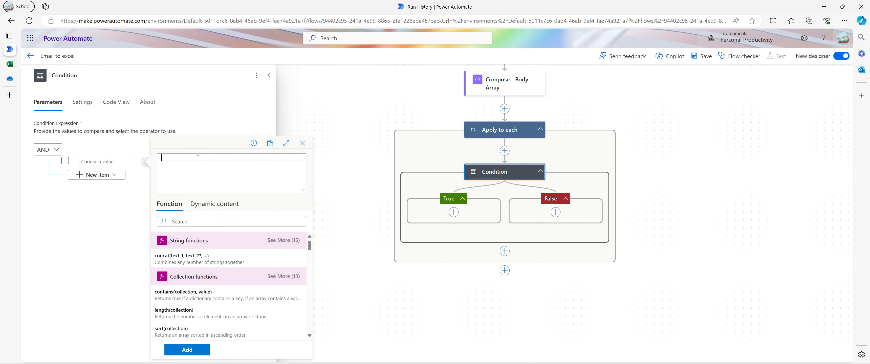
type("ite")
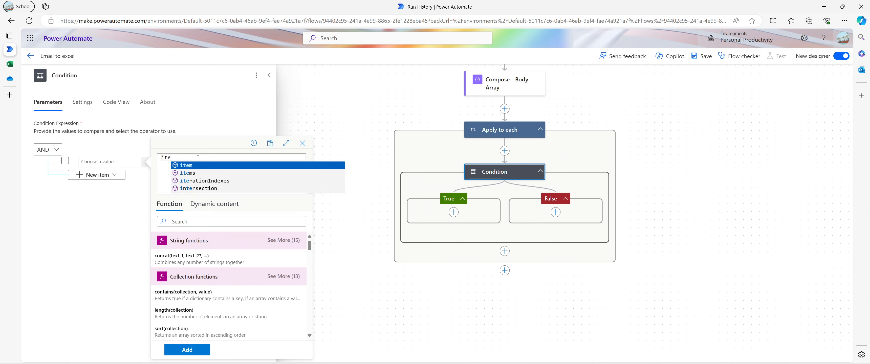
left_click(208, 166)
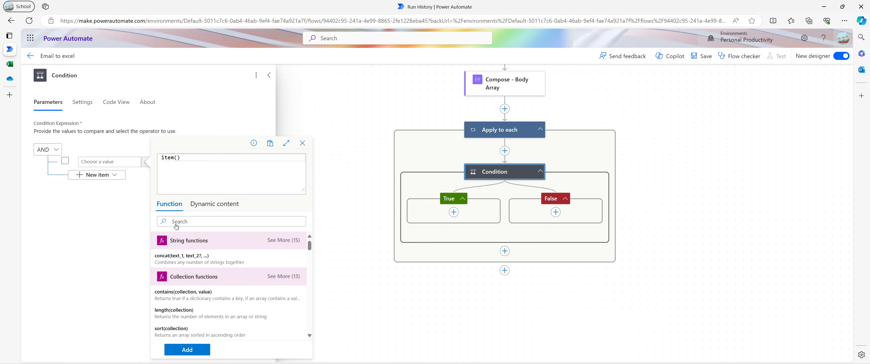
left_click(188, 350)
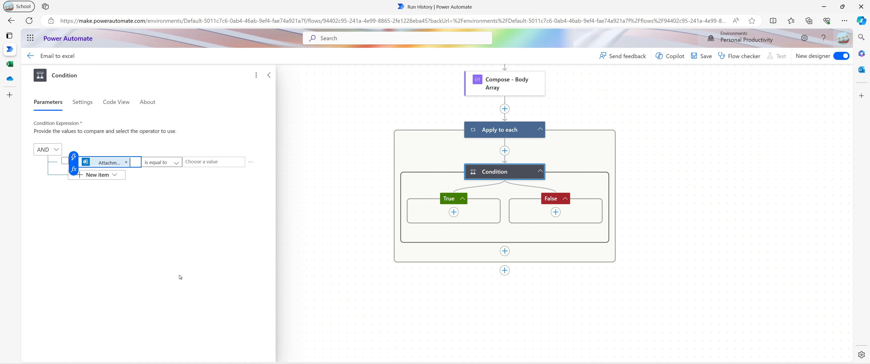
Set the condition's operator to "contains" and its comparison value to "Name:".
left_click(177, 165)
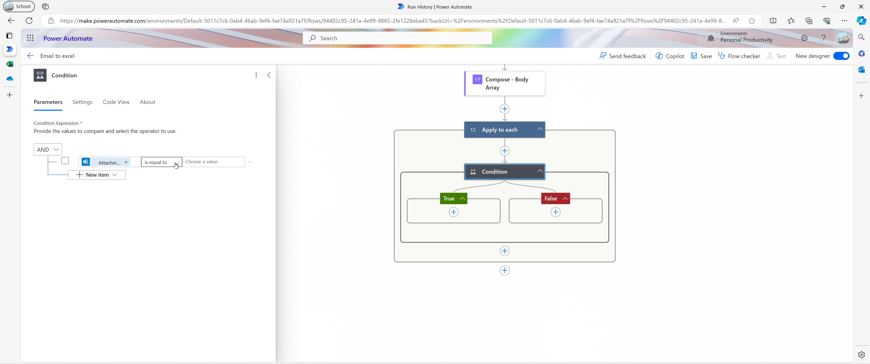
left_click(176, 165)
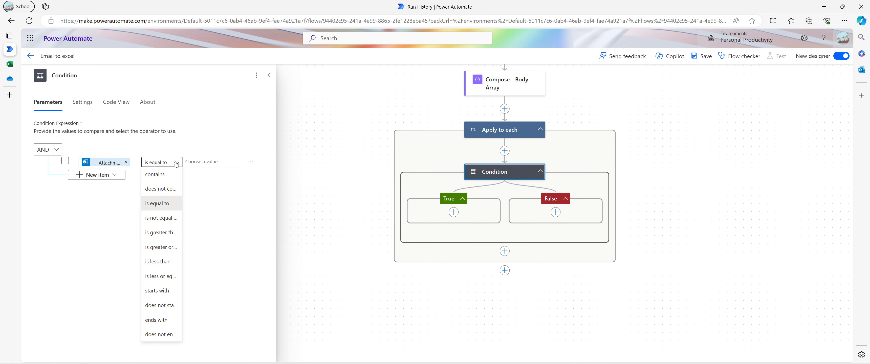
left_click(169, 174)
left_click(201, 164)
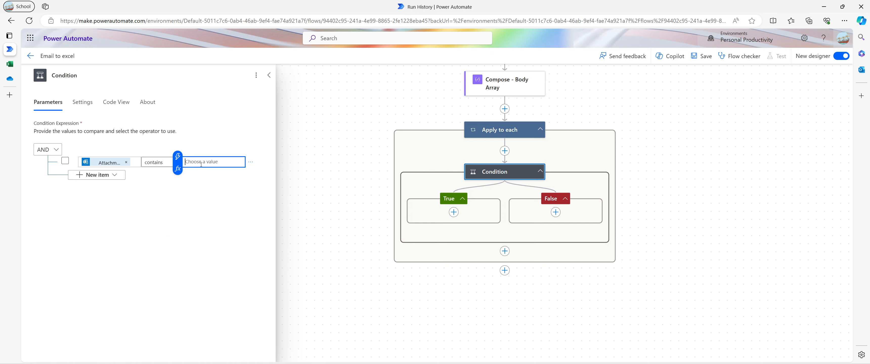
type("Name")
left_click(438, 182)
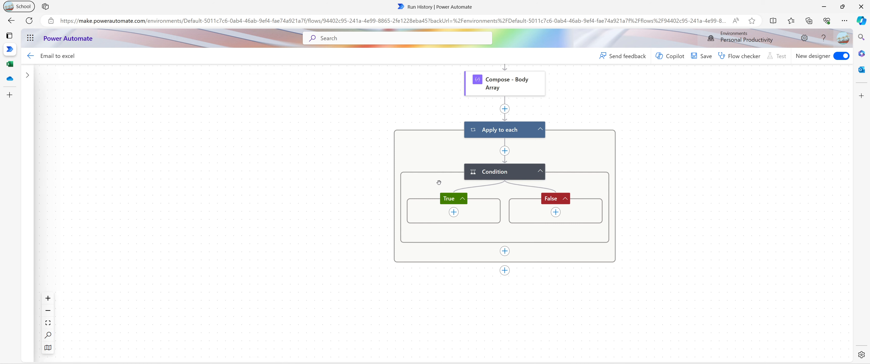
Rename the condition as "Condition - Find Names".
left_click(495, 178)
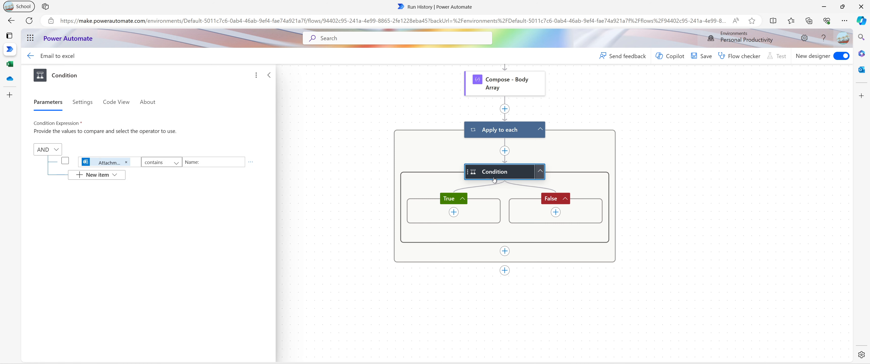
left_click(136, 76)
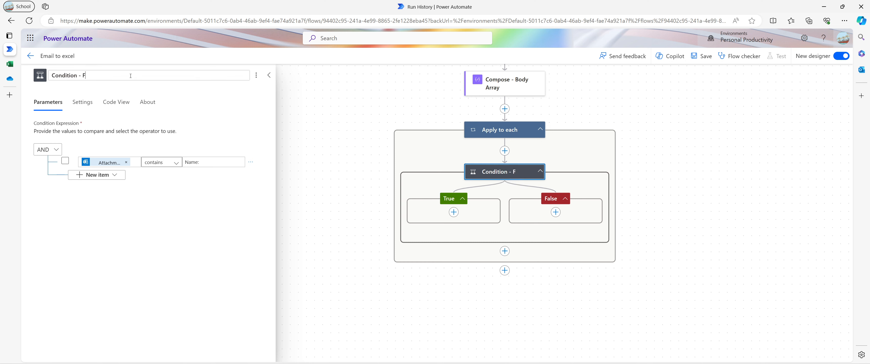
type("- Find Names")
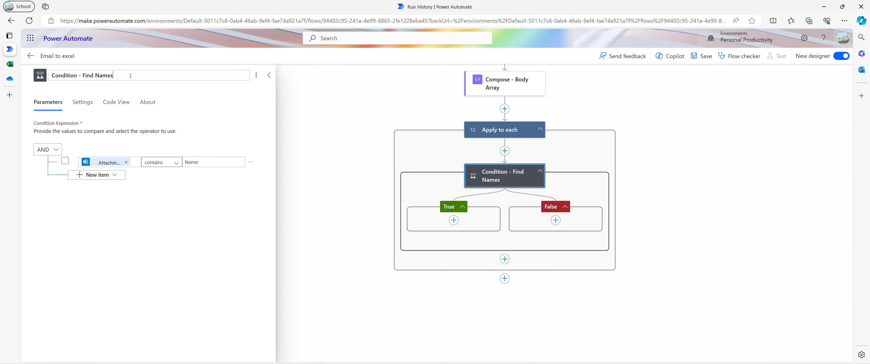
key("Return")
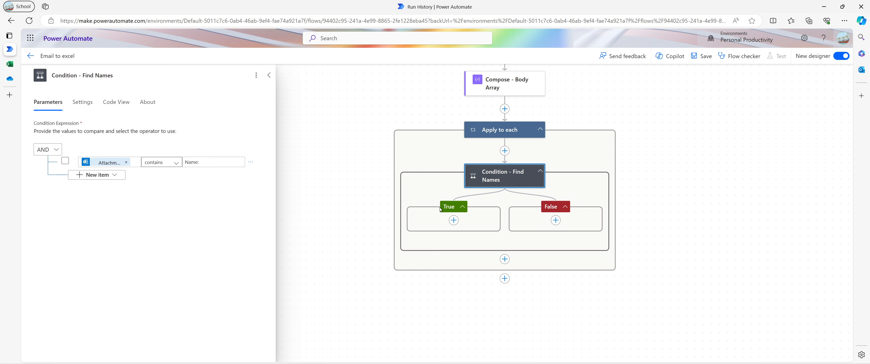
Find and add a "Set variable" action in the True branch of "Condition - Find Names".
left_click(453, 222)
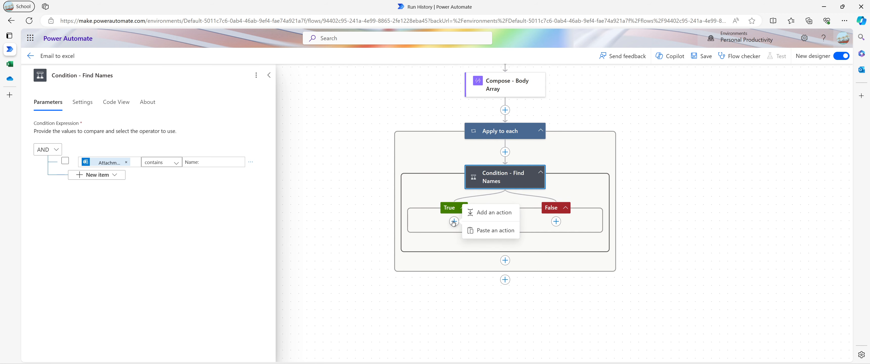
left_click(491, 216)
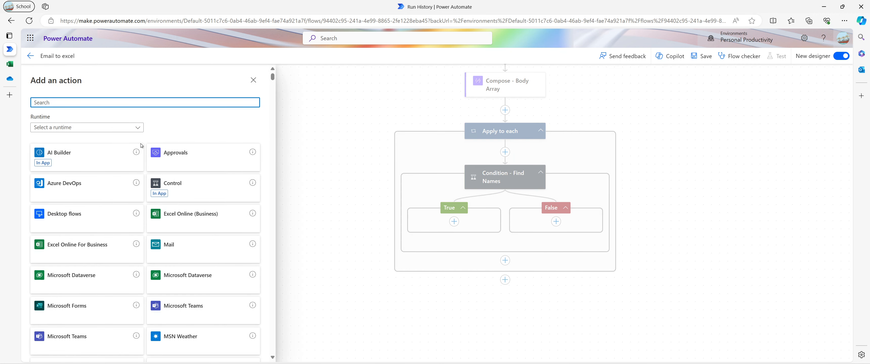
type("set")
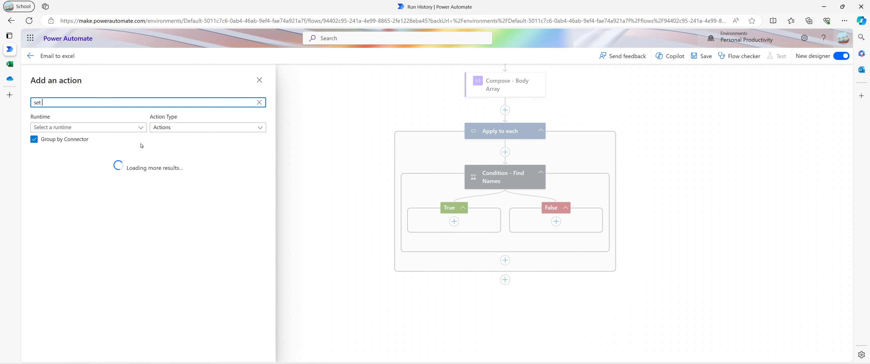
type(" variab")
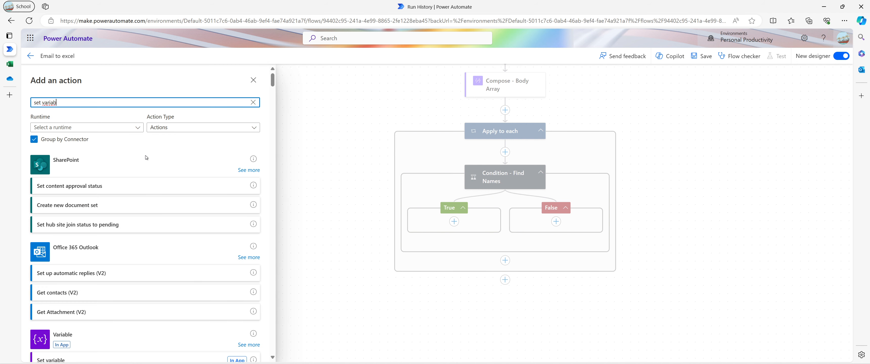
scroll(92, 223, "down", 4)
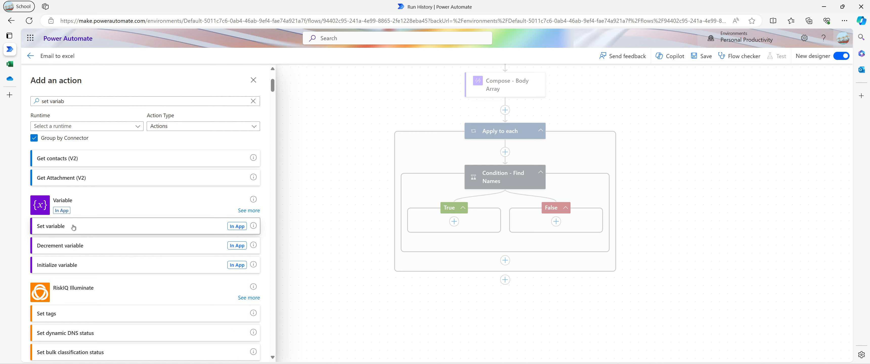
left_click(97, 230)
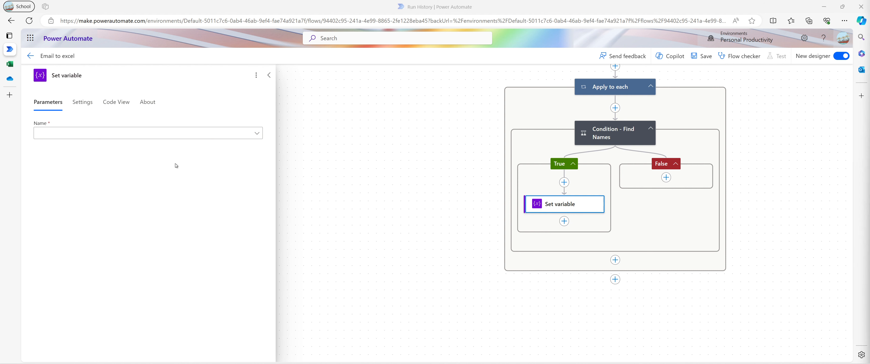
Choose Name as the variable for the "Set variable" action and start its value expression with last().
left_click(257, 134)
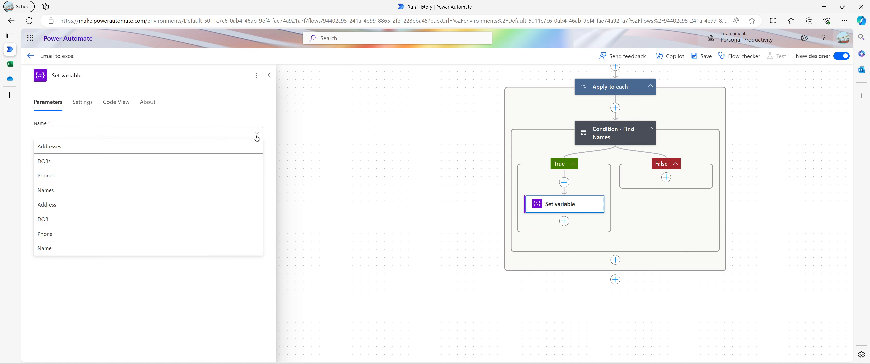
left_click(111, 248)
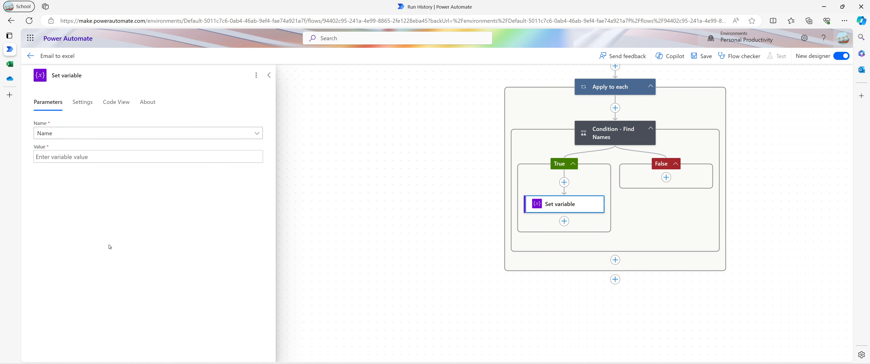
left_click(137, 157)
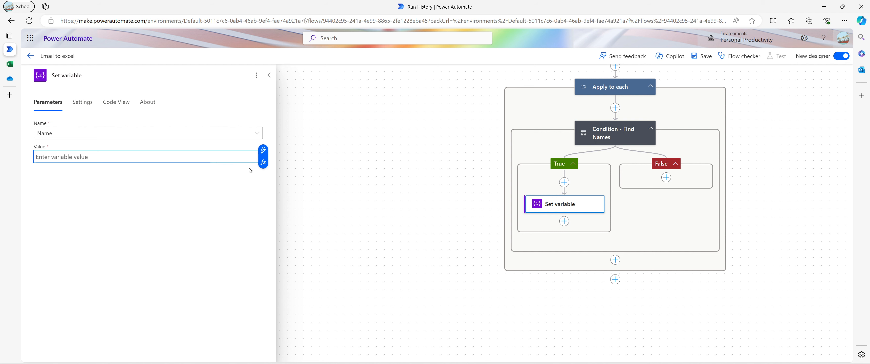
left_click(263, 162)
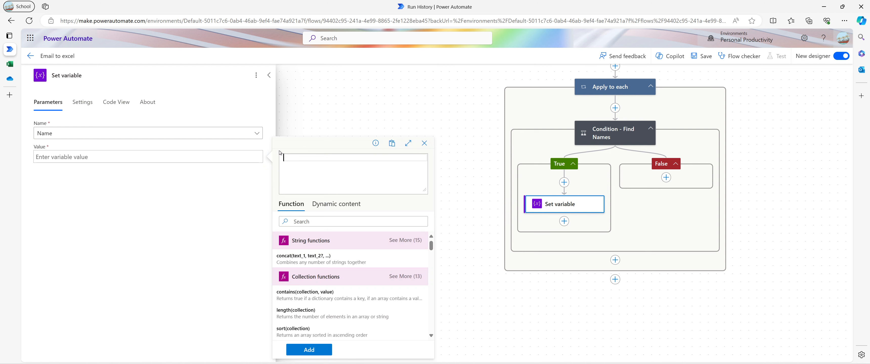
type("l")
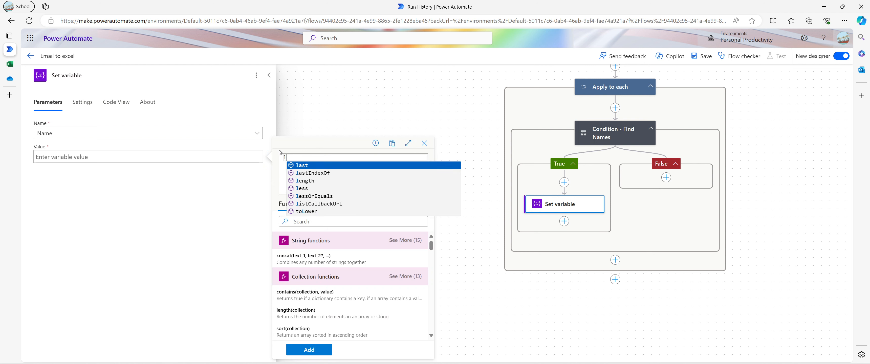
left_click(306, 165)
type("(")
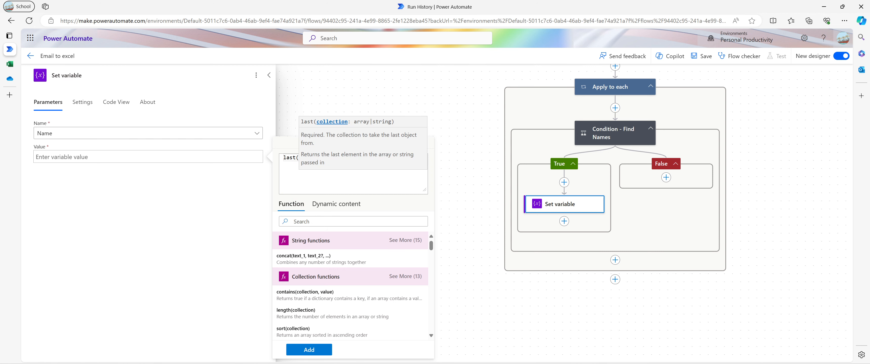
left_click(869, 282)
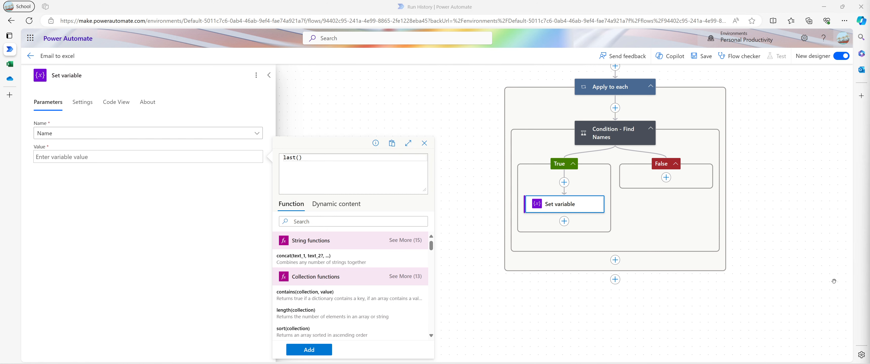
left_click(298, 158)
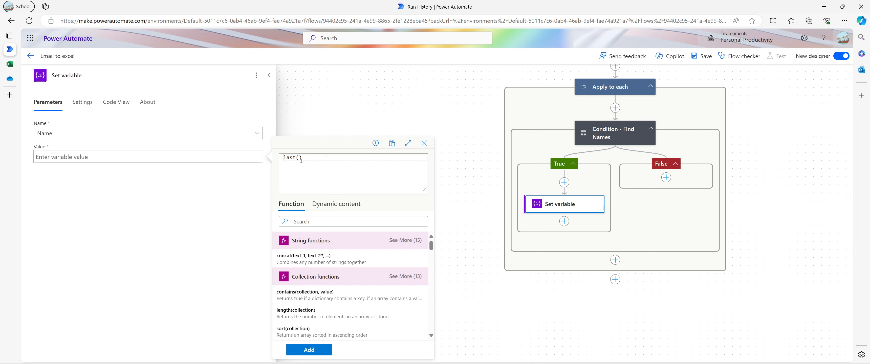
Complete the Name variable's value expression as last(split(item(), 'Name: ')) and add it.
type("s")
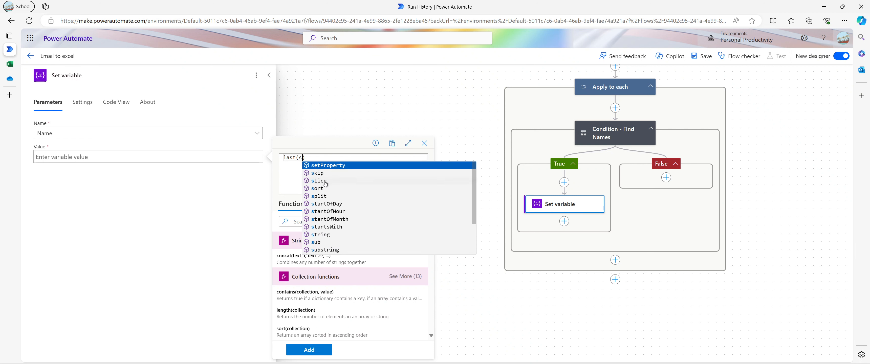
left_click(327, 197)
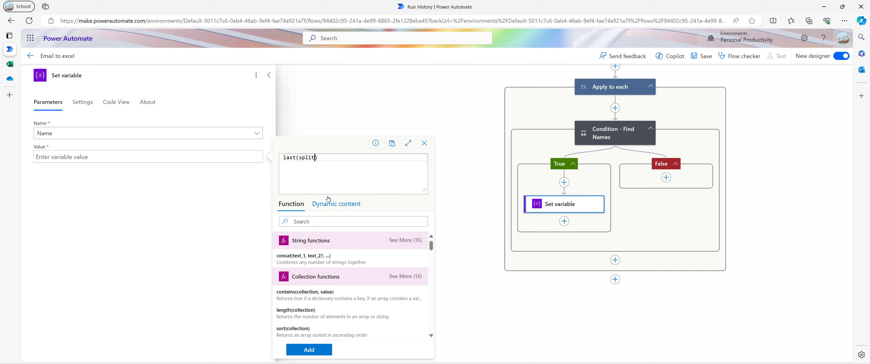
type("(")
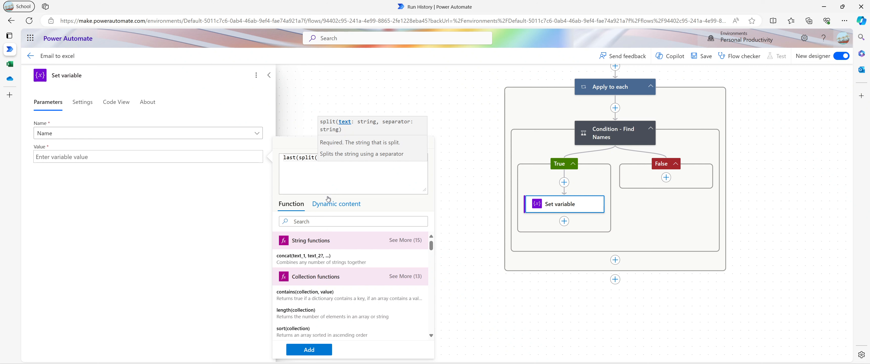
type("ite")
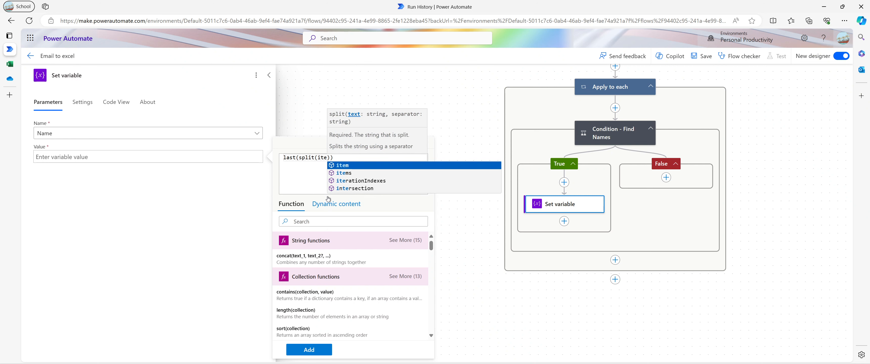
left_click(334, 166)
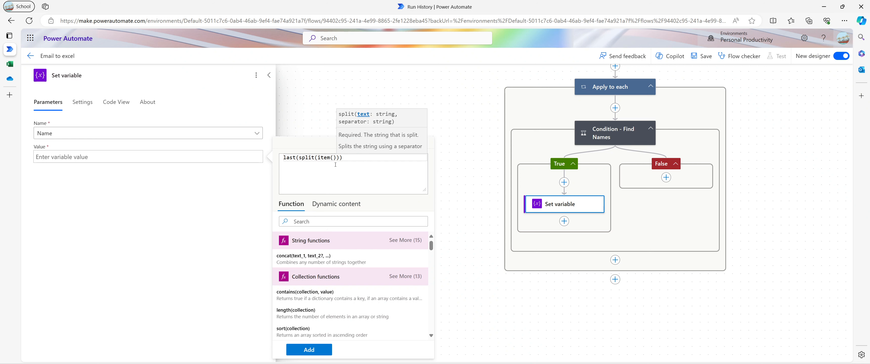
type(", ")
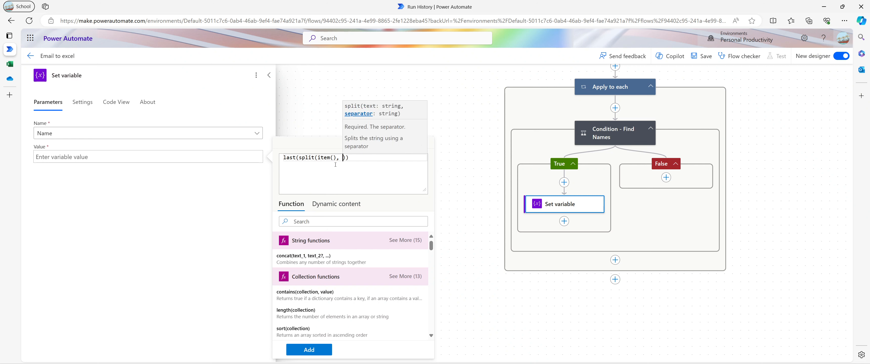
type("'")
type("Name")
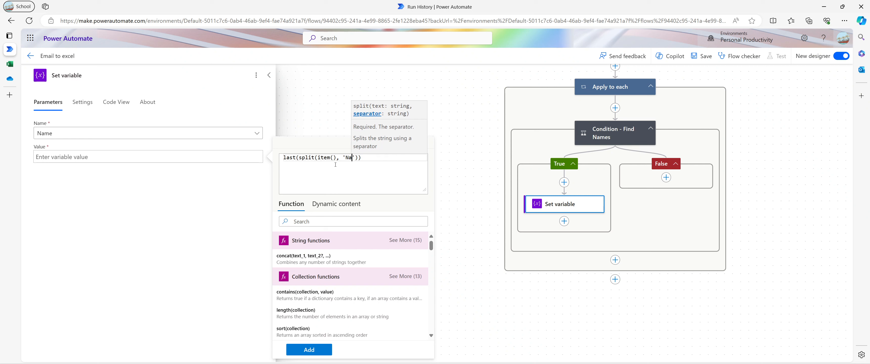
type(":")
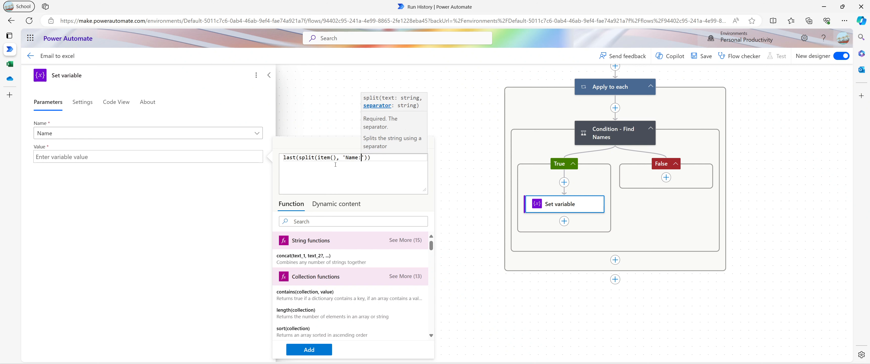
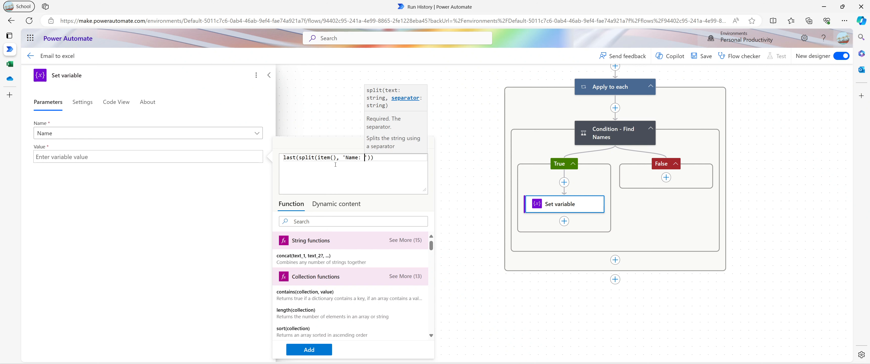
left_click(309, 350)
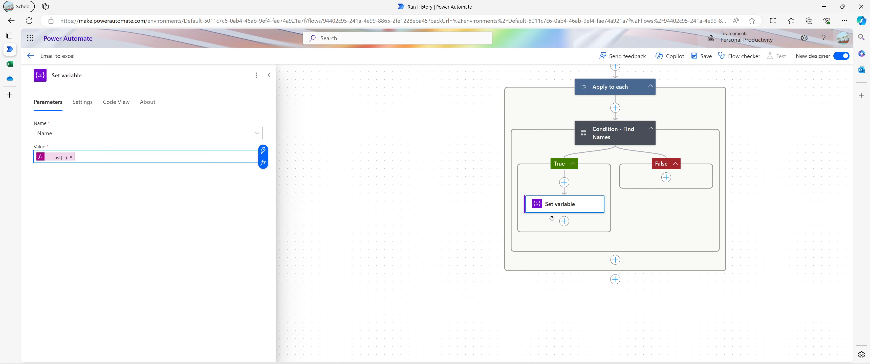
Find and add an "Append to array variable" action after "Set variable" in the True branch.
left_click(564, 221)
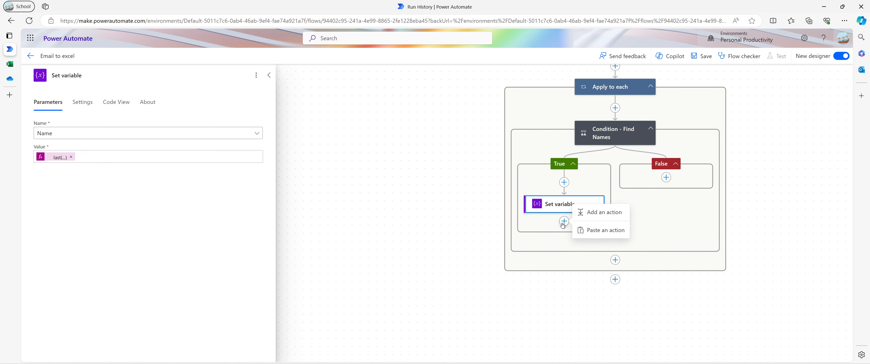
left_click(578, 214)
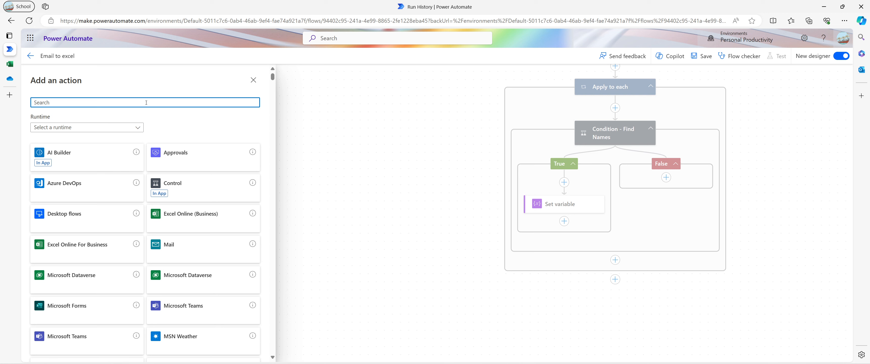
type("v")
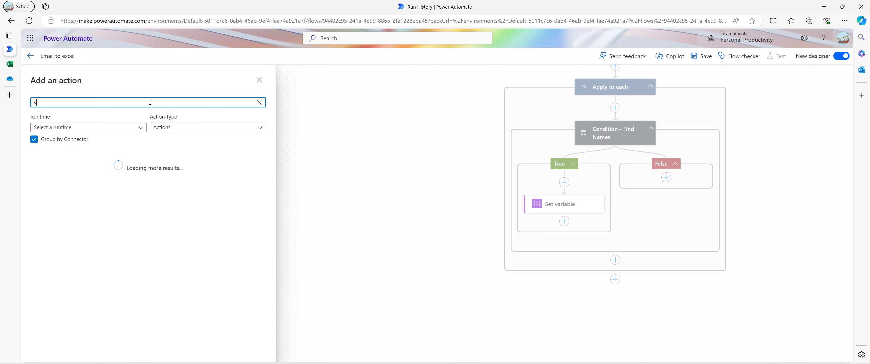
type("ariables")
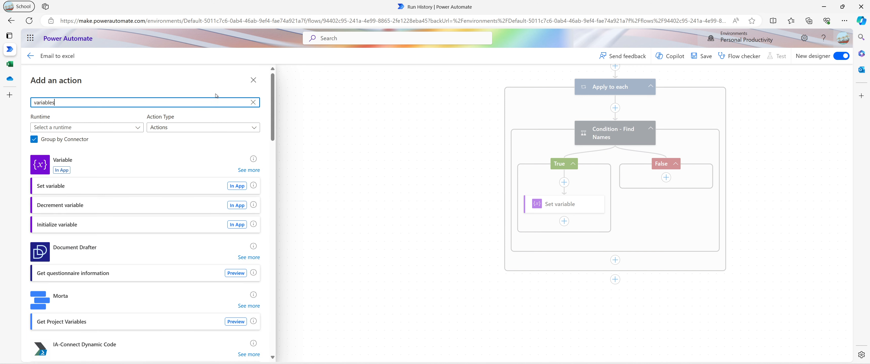
left_click(247, 170)
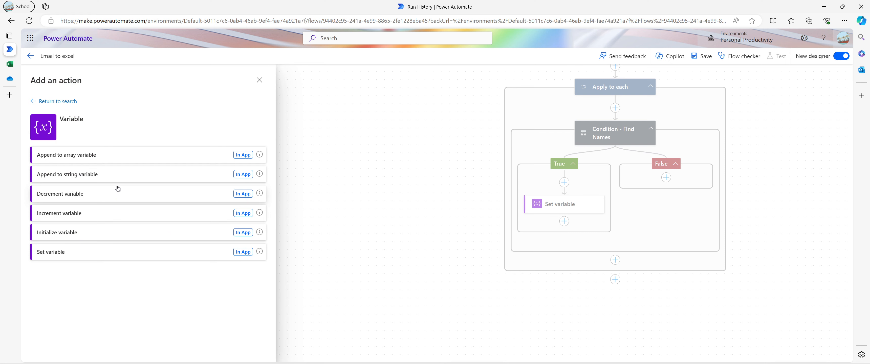
left_click(115, 162)
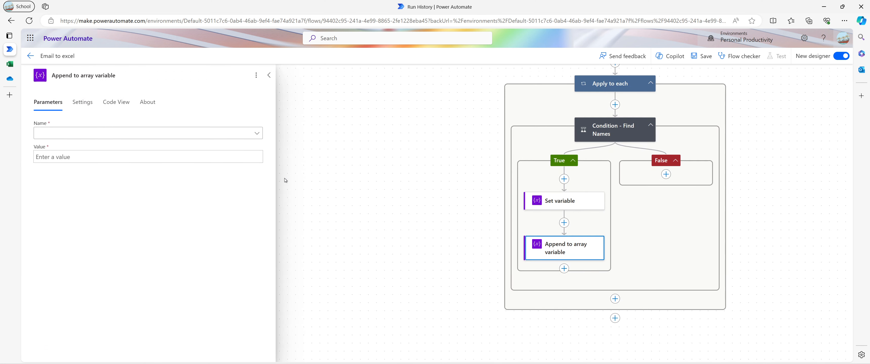
Set the append action to add the Name variable to the Names array and rename it as "Append to array variable - Names".
left_click(237, 134)
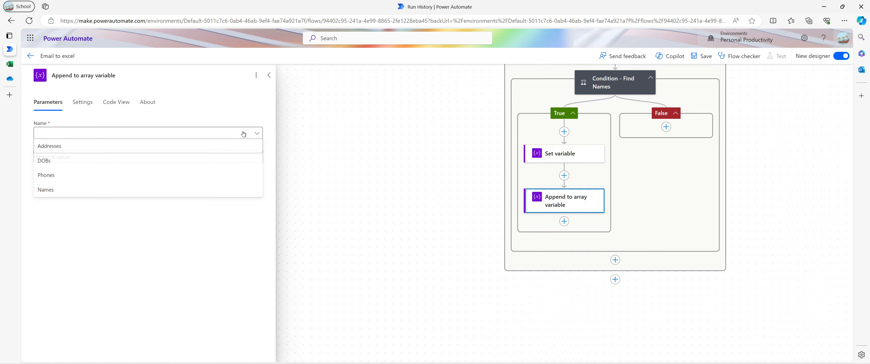
left_click(159, 190)
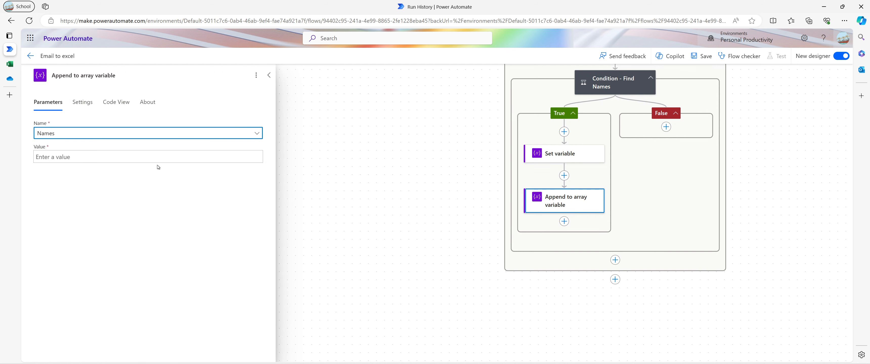
left_click(165, 158)
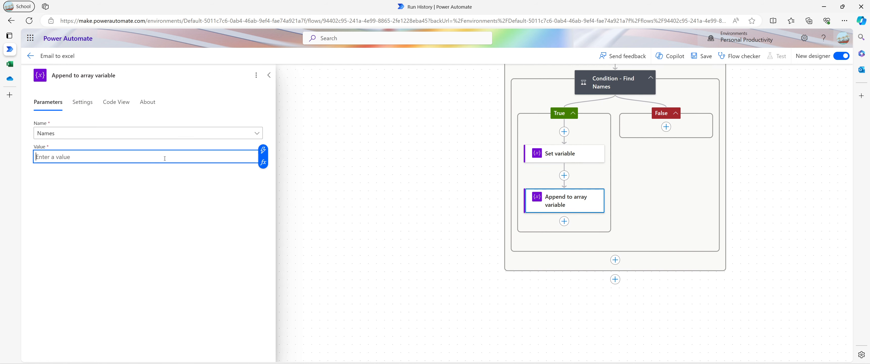
left_click(263, 162)
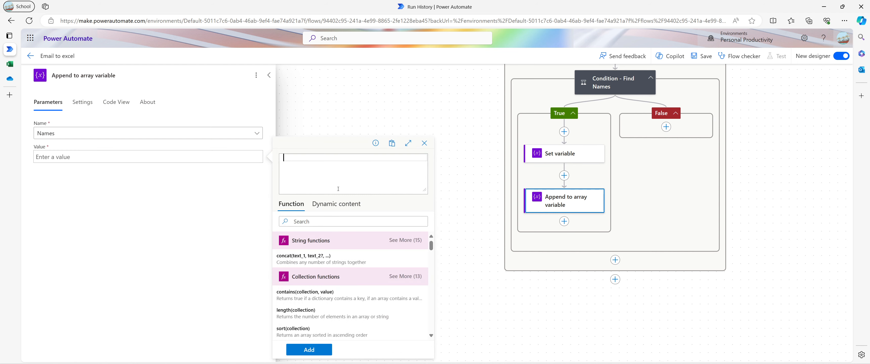
left_click(343, 204)
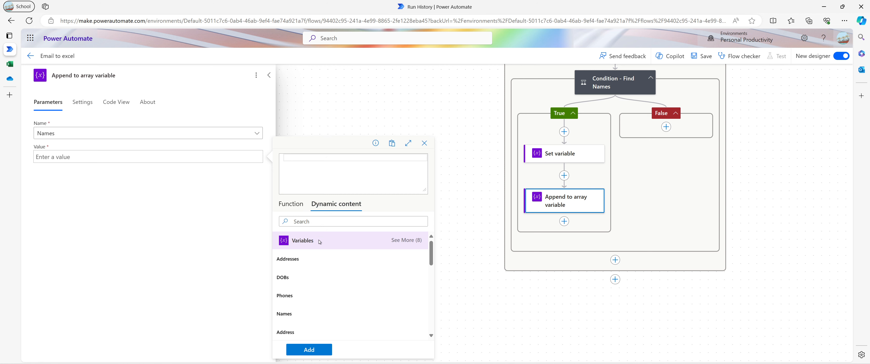
scroll(321, 243, "down", 1)
left_click(403, 241)
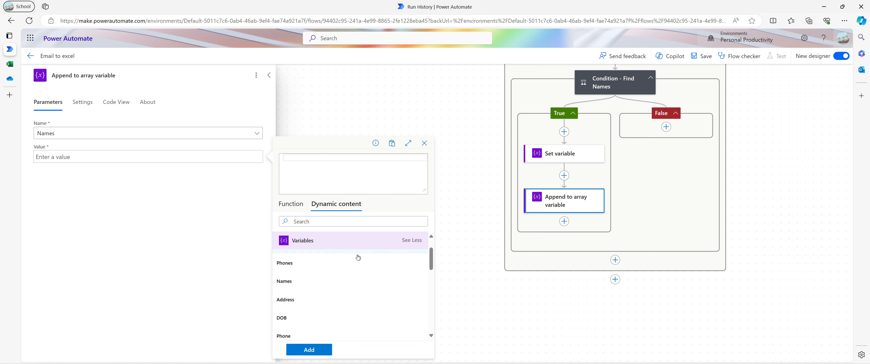
scroll(296, 304, "down", 1)
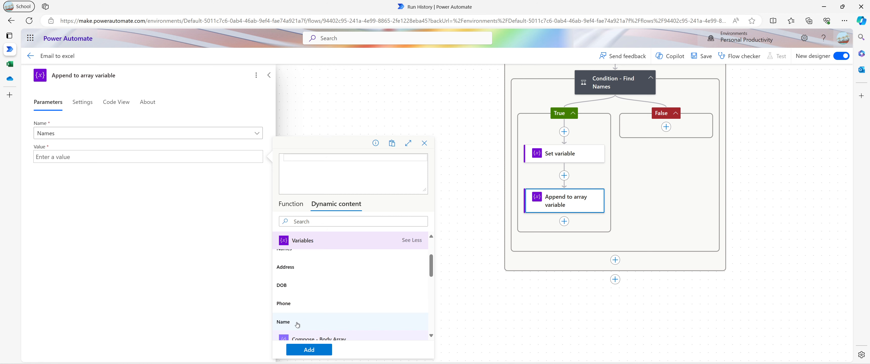
left_click(298, 323)
left_click(309, 351)
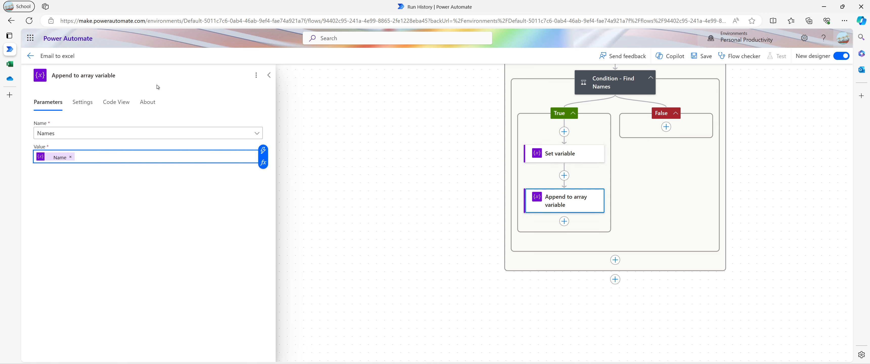
left_click(151, 72)
type("- Names")
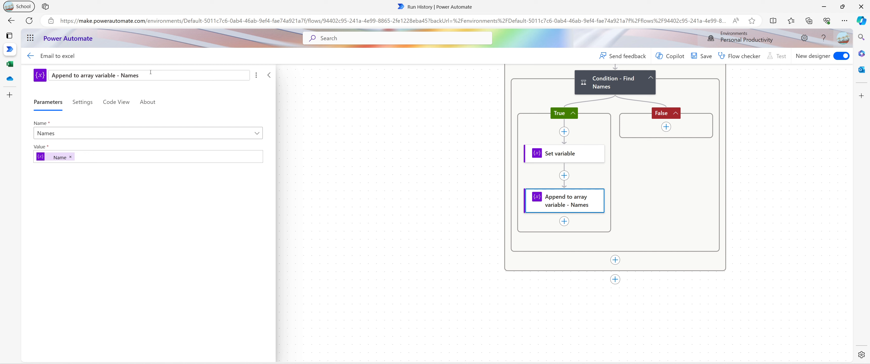
Rename the "Set variable" action in the True branch as "Set variable - Name".
left_click(554, 161)
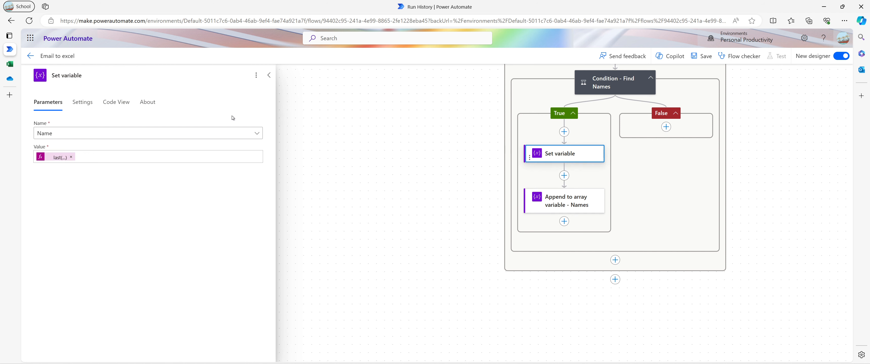
left_click(126, 75)
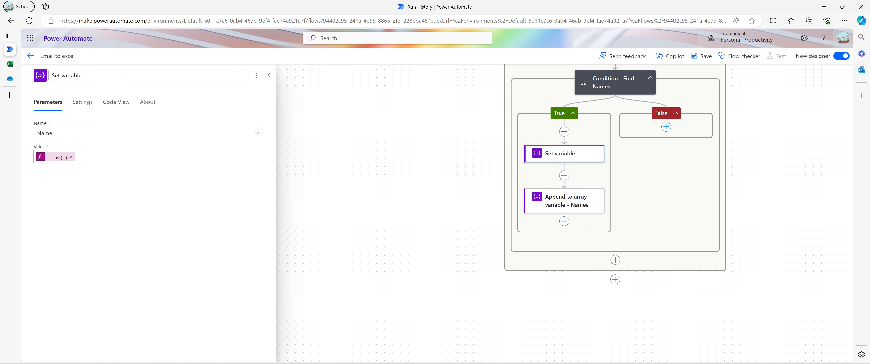
type("- Name")
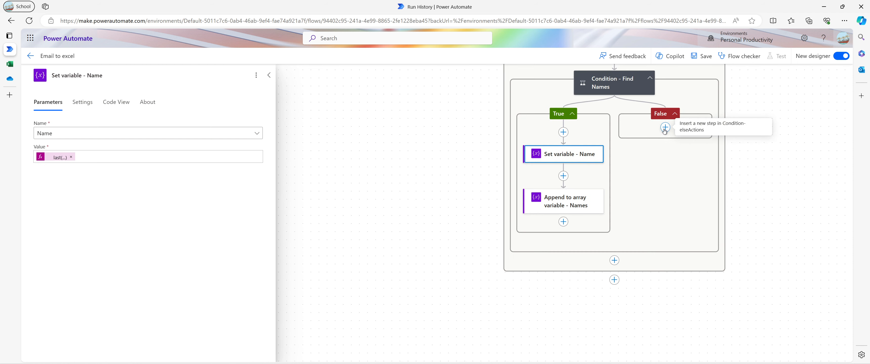
Find and add a Compose action in the False branch of the "Condition - Find Names" condition.
left_click(664, 129)
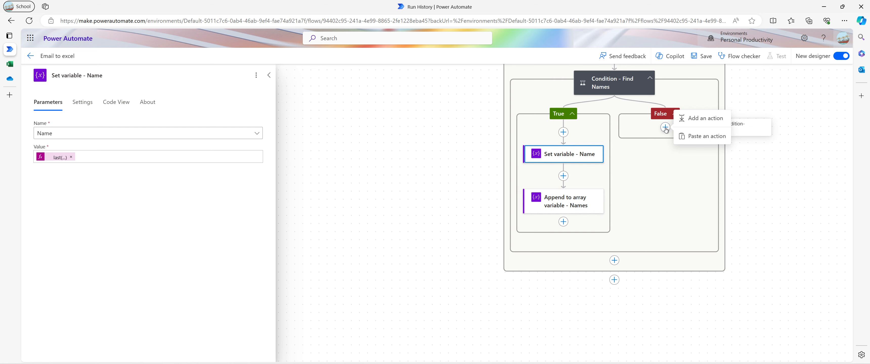
left_click(683, 120)
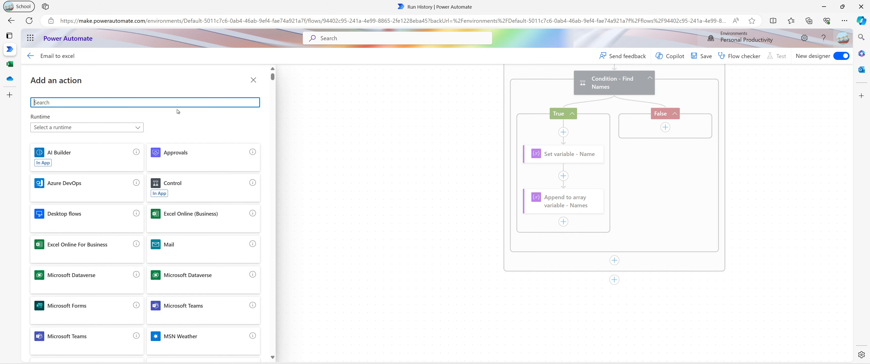
type("com")
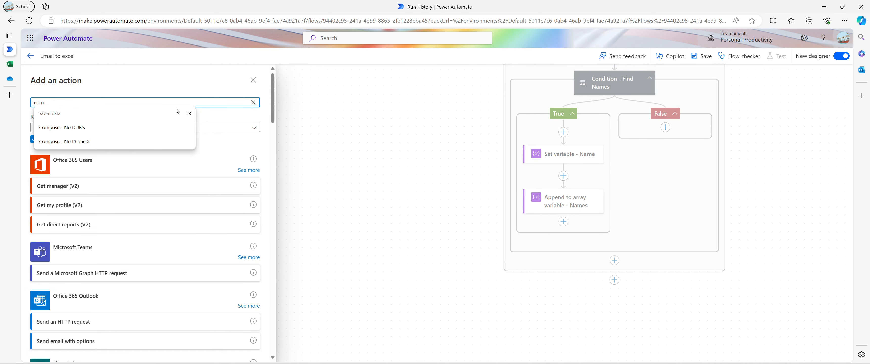
type("pose")
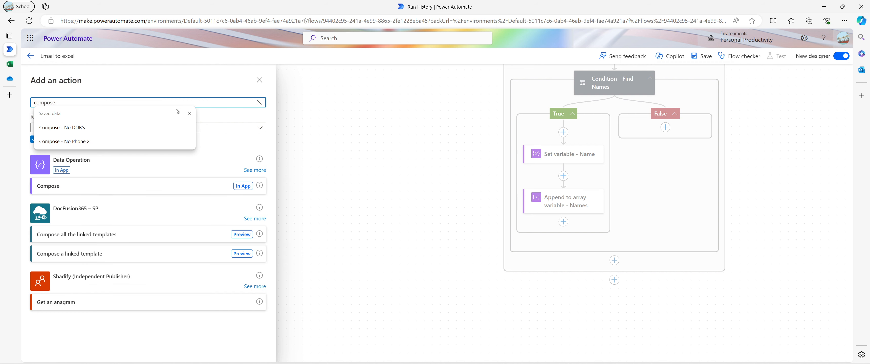
left_click(130, 186)
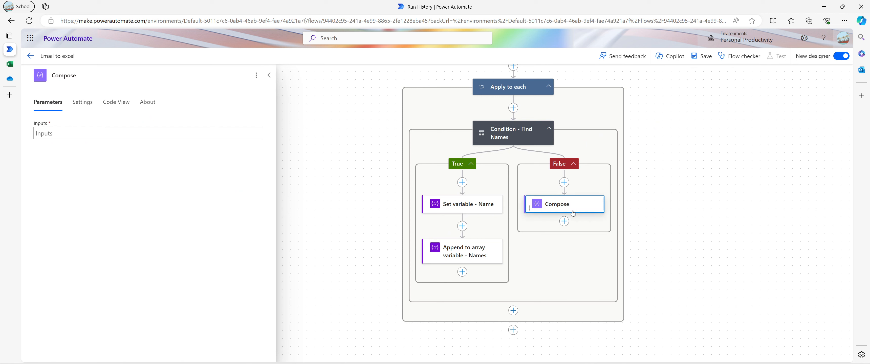
Set the Compose action's inputs to "No Names Found!" and rename it as "Compose - No Names".
left_click(175, 135)
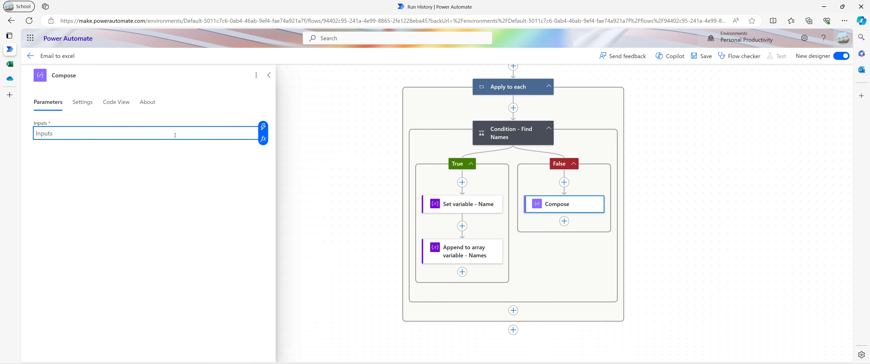
type("No Names Found!")
left_click(149, 78)
type("- ")
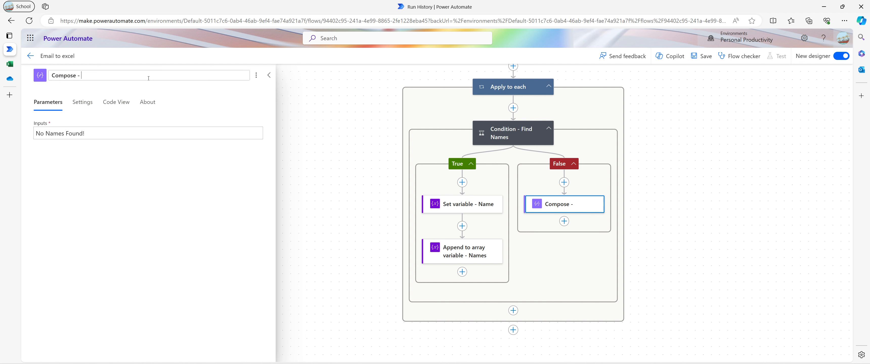
type("No Names")
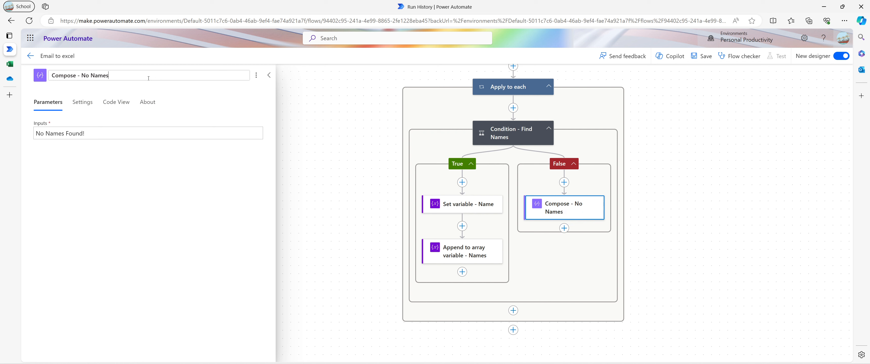
key("Return")
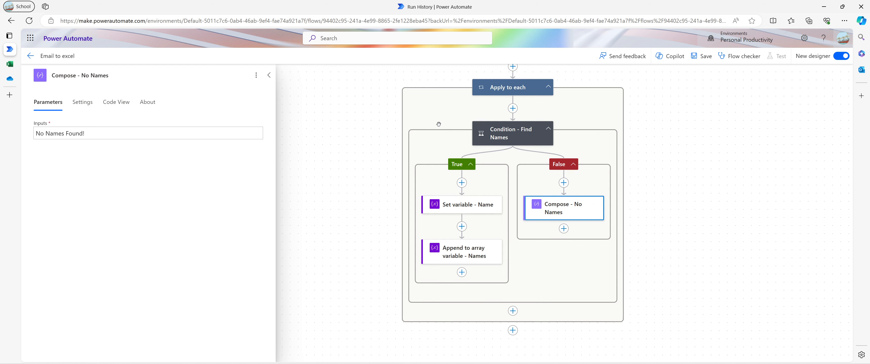
Review the settings of the "Condition - Find Names" condition and the two variable actions in its True branch.
left_click(366, 162)
left_click_drag(363, 162, 265, 222)
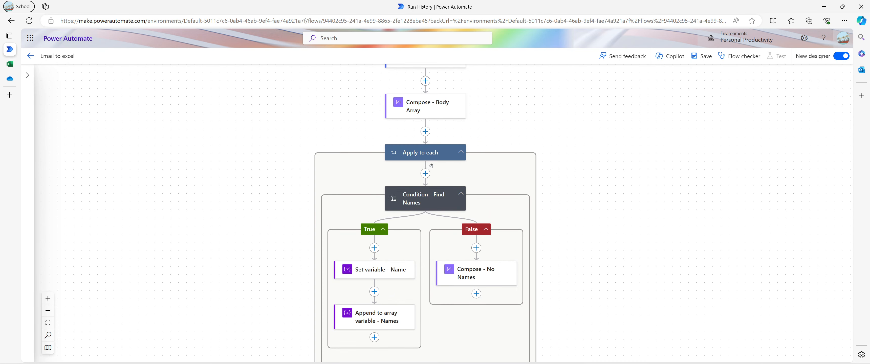
left_click(422, 198)
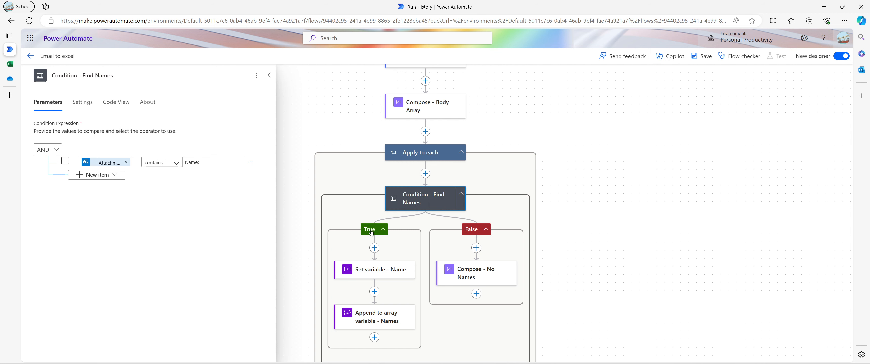
scroll(366, 265, "down", 1)
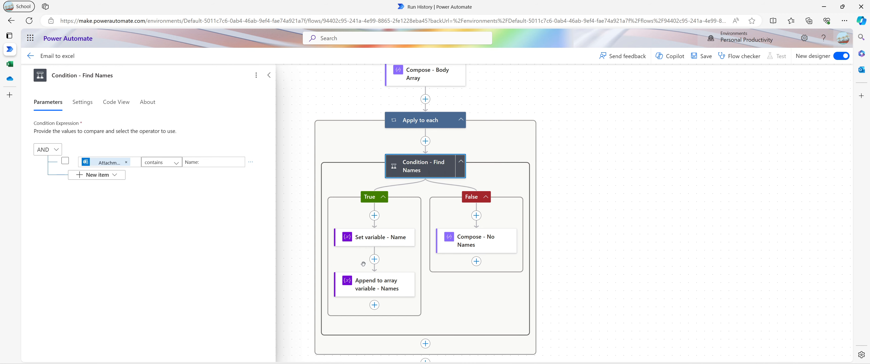
left_click(370, 246)
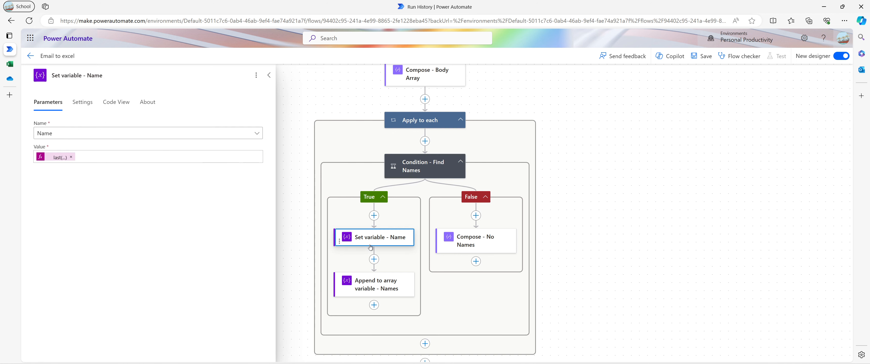
left_click(376, 287)
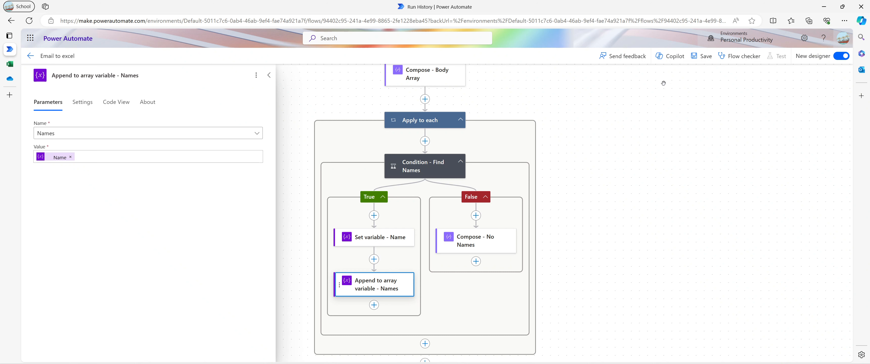
Save the flow and open its test options.
left_click(692, 63)
scroll(638, 101, "down", 3)
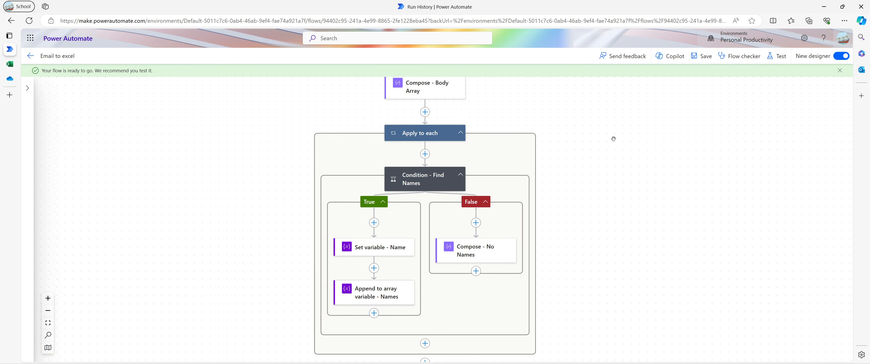
left_click(777, 56)
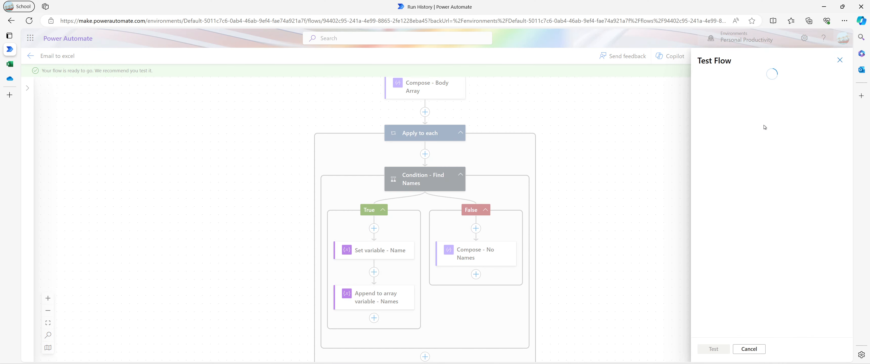
Test the flow automatically with a recently used trigger, reusing the previous succeeded run.
left_click(725, 104)
left_click(725, 119)
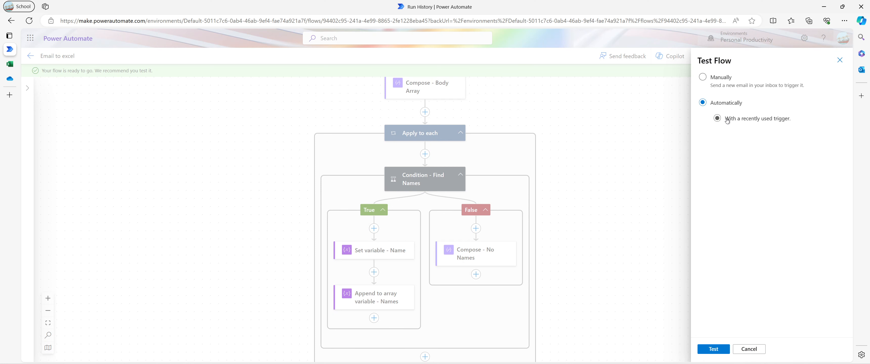
left_click(708, 138)
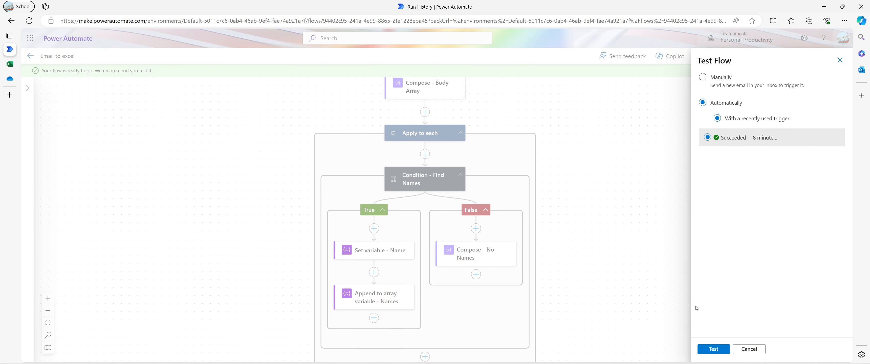
left_click(707, 350)
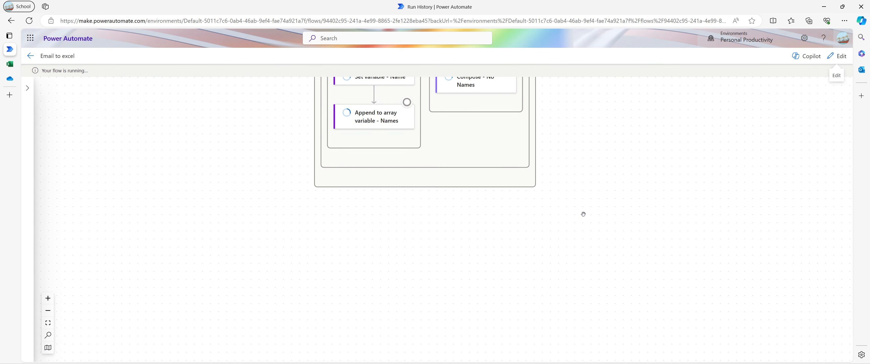
scroll(583, 215, "up", 3)
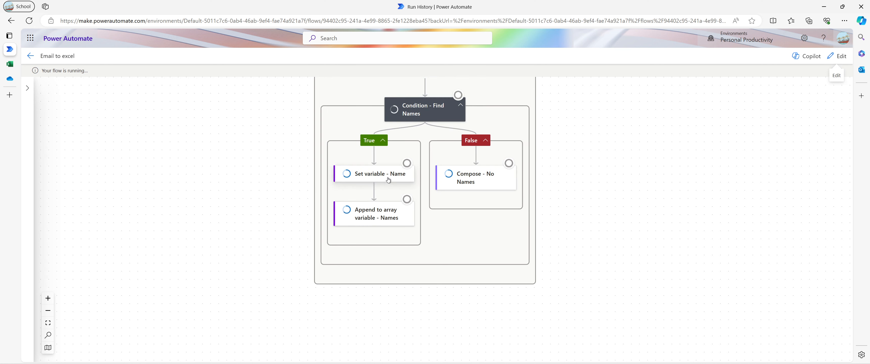
scroll(120, 148, "up", 2)
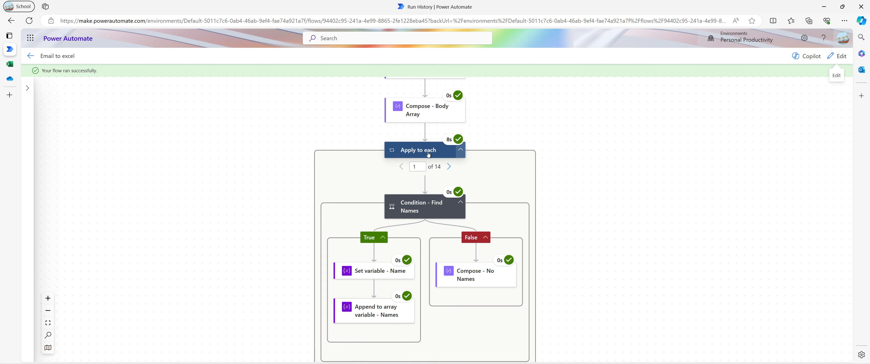
Inspect the Apply to each inputs and, for iteration 2, the results of Set variable - Name and Append to array variable - Names.
left_click(425, 154)
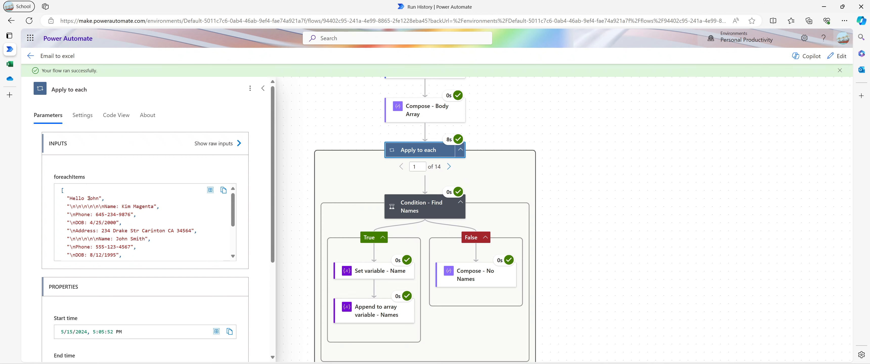
left_click(448, 167)
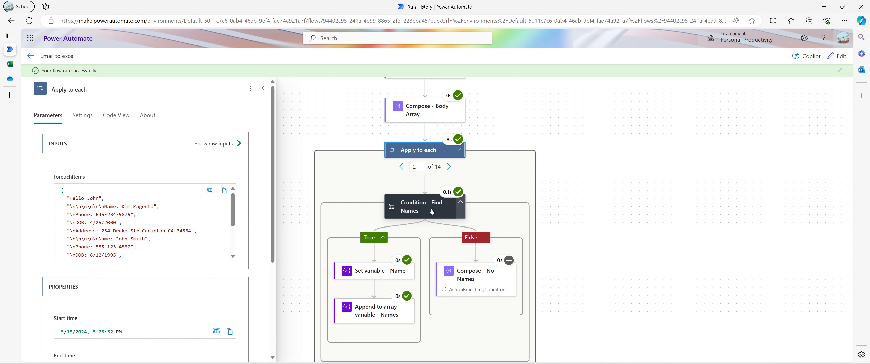
scroll(409, 222, "down", 1)
left_click(365, 242)
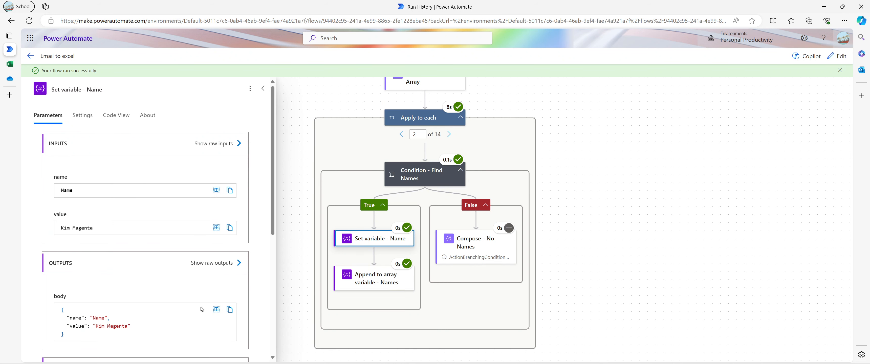
left_click(365, 284)
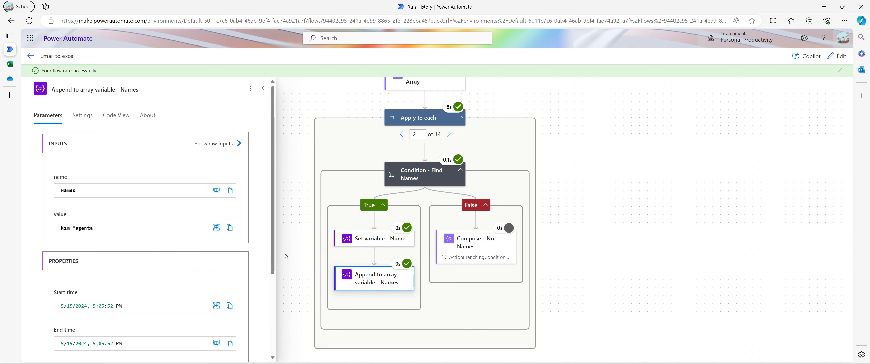
Step through the following Apply to each iterations to check how the condition's True and False branches ran.
left_click(449, 135)
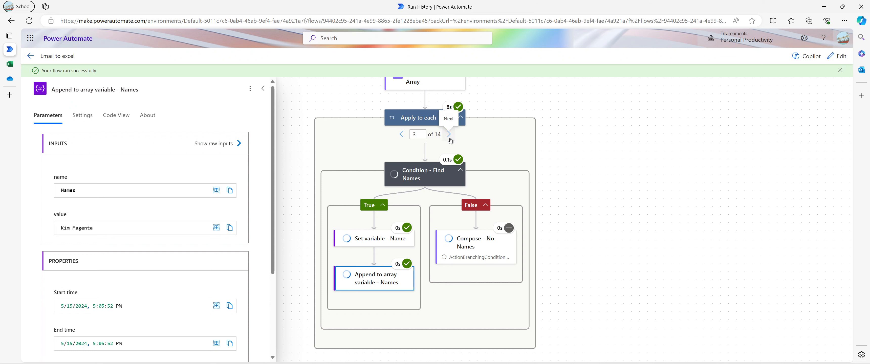
left_click(449, 135)
left_click(449, 138)
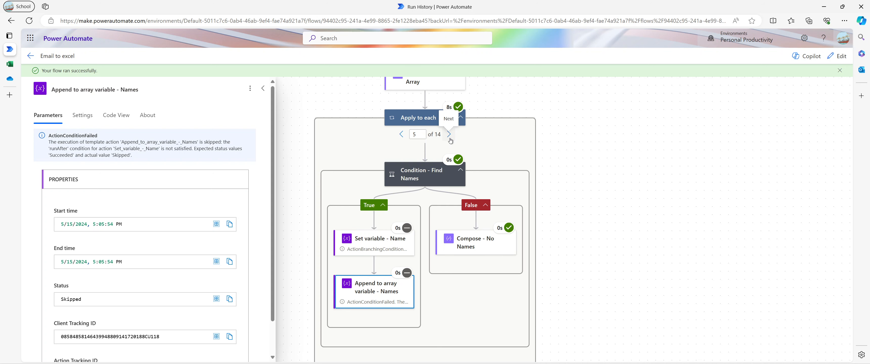
left_click(449, 137)
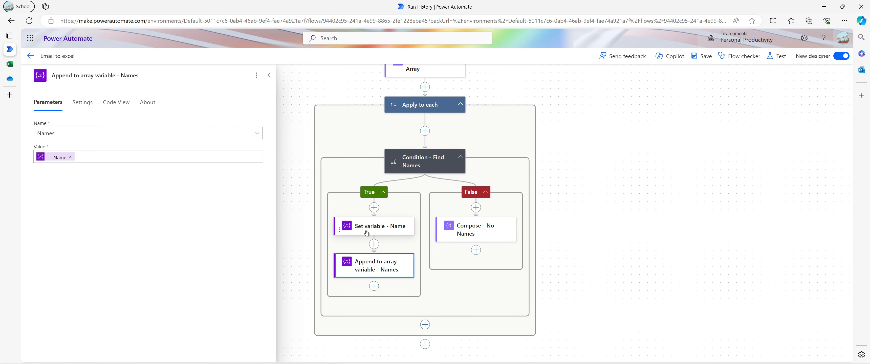
Close the action details and switch the flow editor from the new designer to the classic designer.
left_click(350, 126)
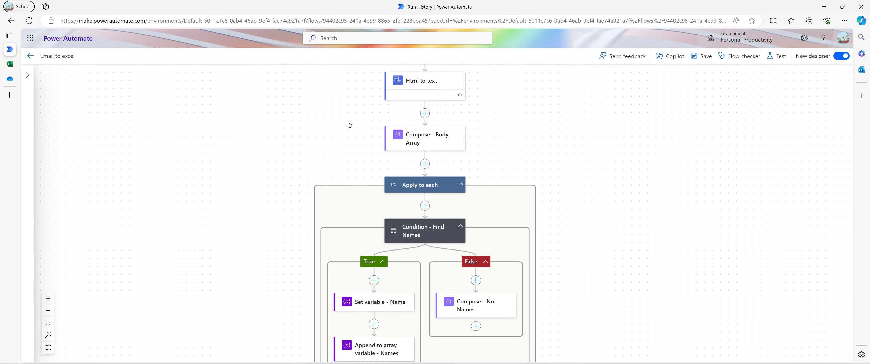
scroll(336, 137, "down", 2)
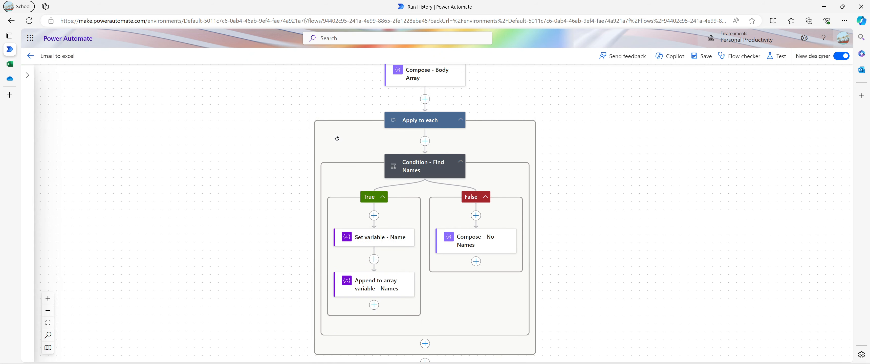
left_click(835, 58)
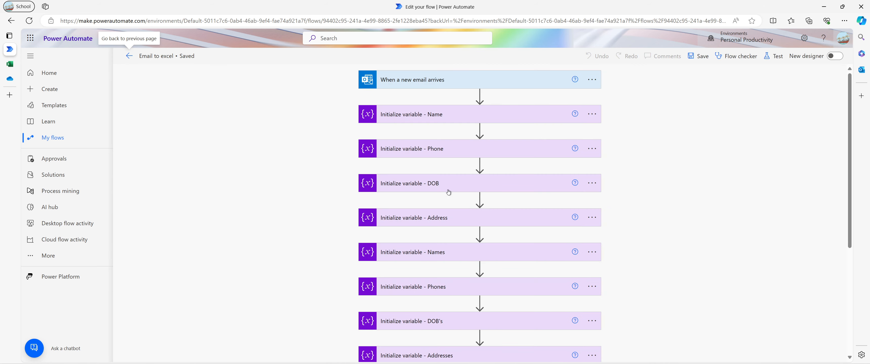
Expand the Apply to each loop and copy its Condition - Find Names block to the flow clipboard.
scroll(330, 250, "down", 5)
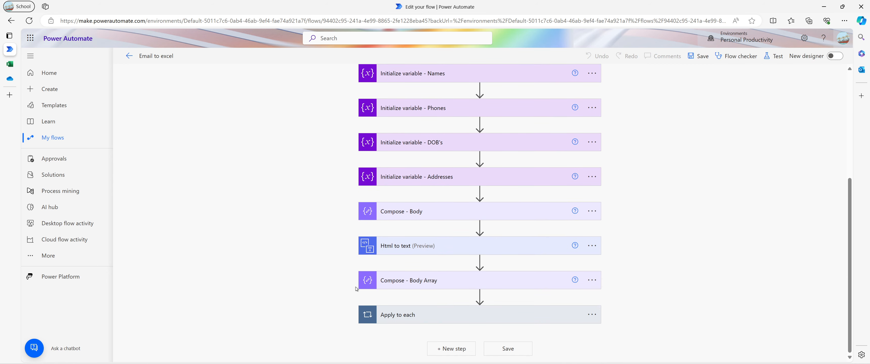
left_click(442, 320)
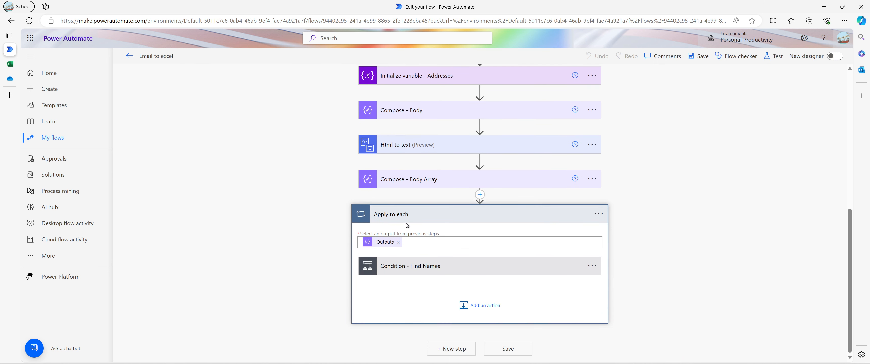
left_click(422, 269)
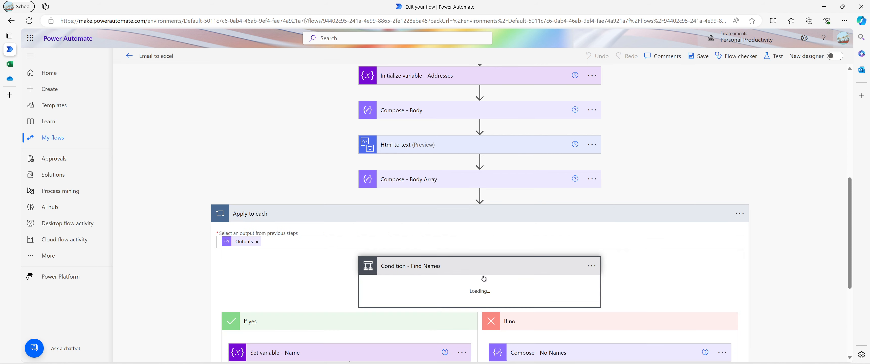
left_click(593, 270)
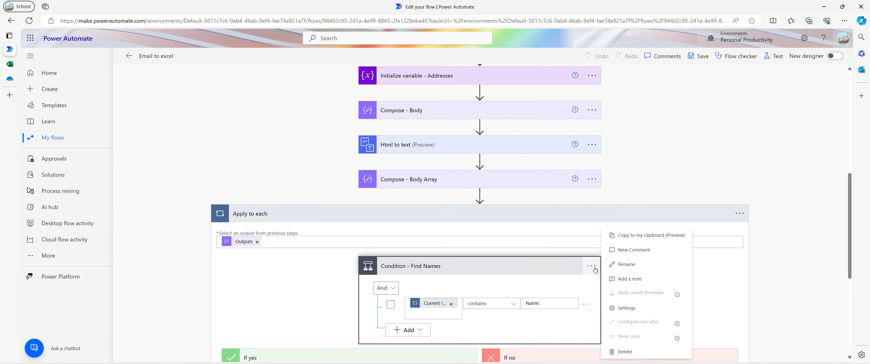
left_click(628, 237)
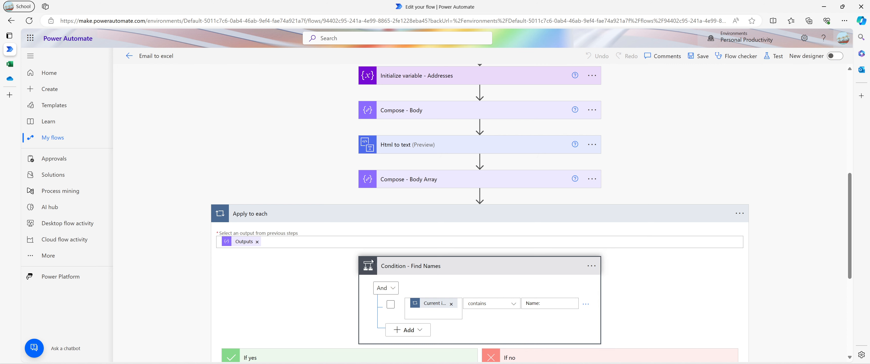
Add three copies of Condition - Find Names from the clipboard below the original inside the Apply to each loop.
left_click(409, 266)
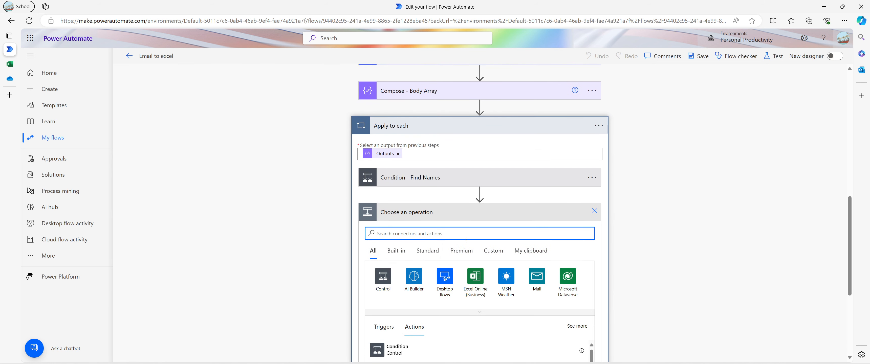
left_click(531, 250)
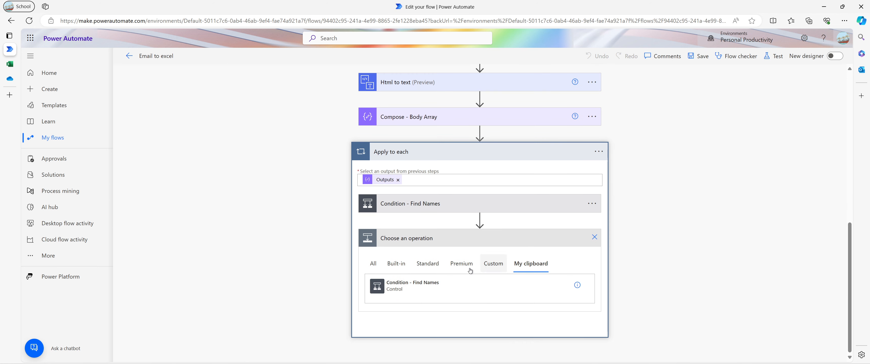
left_click(429, 290)
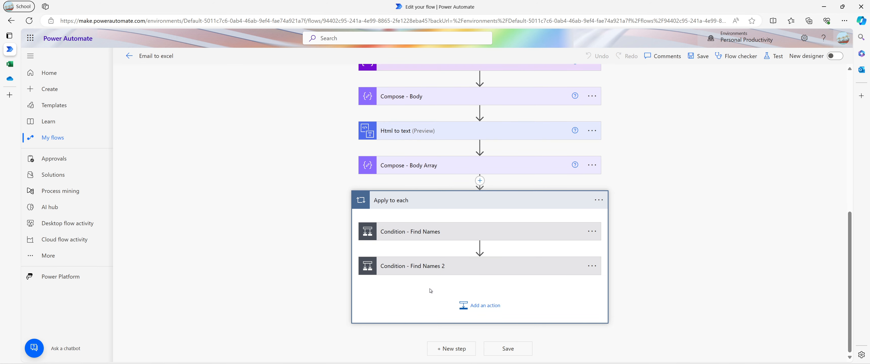
left_click(476, 306)
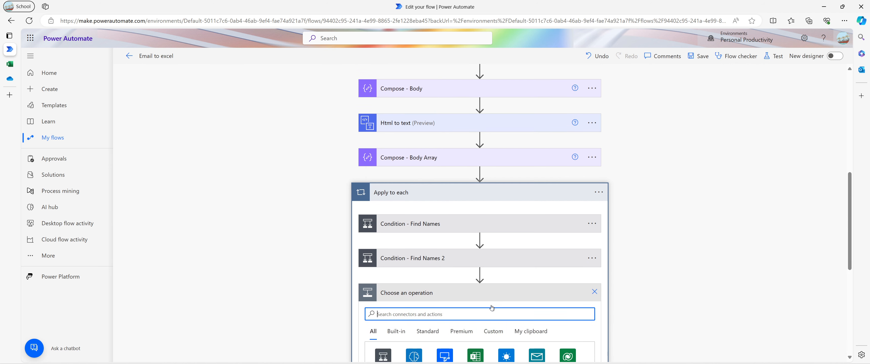
left_click(526, 296)
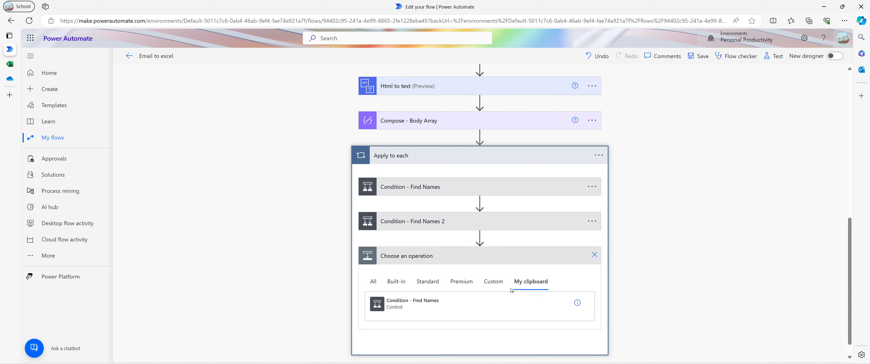
left_click(415, 304)
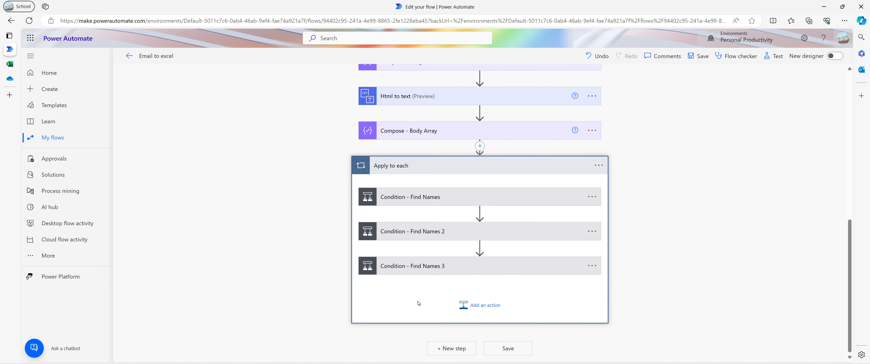
left_click(479, 306)
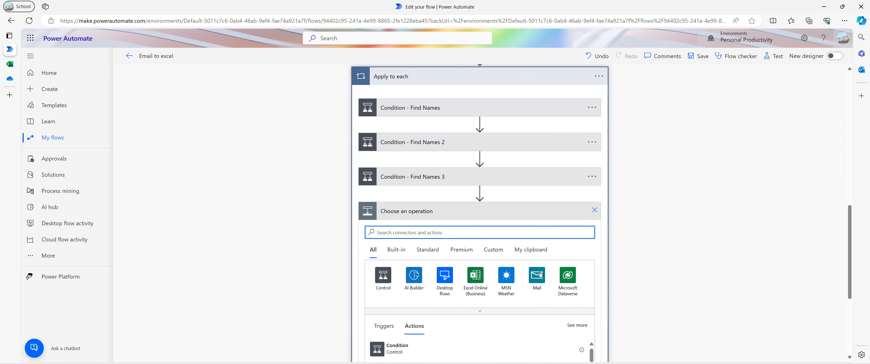
left_click(540, 252)
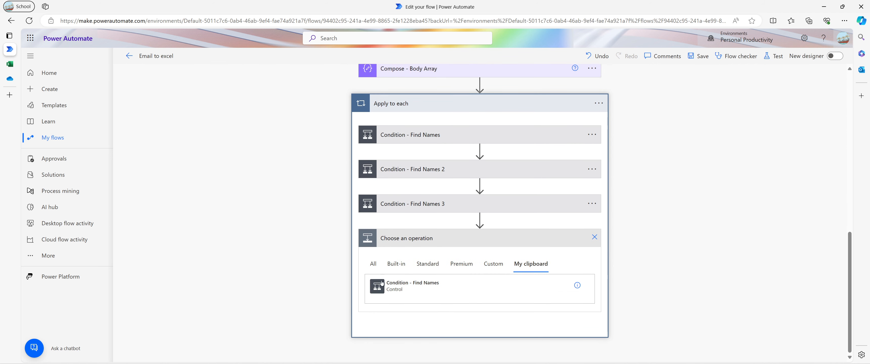
left_click(395, 287)
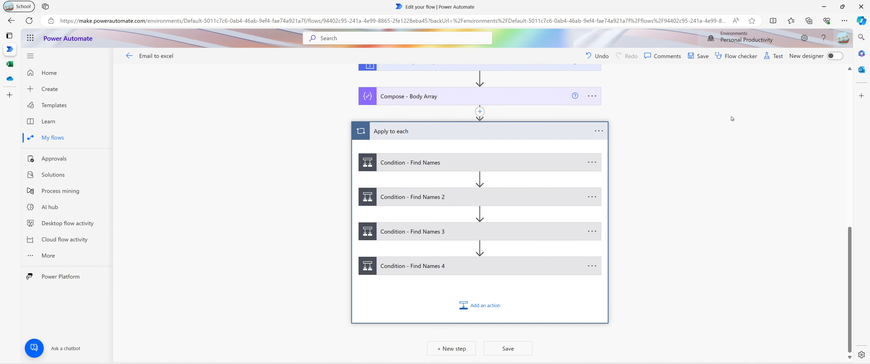
Save the flow while switching back to the new designer and close the Copilot pane.
left_click(834, 56)
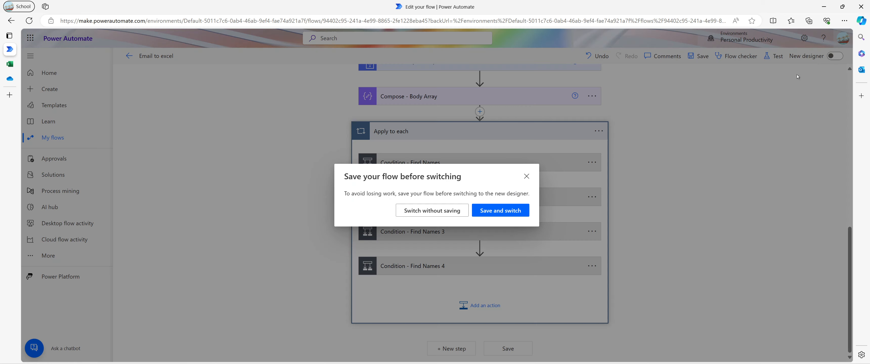
left_click(511, 211)
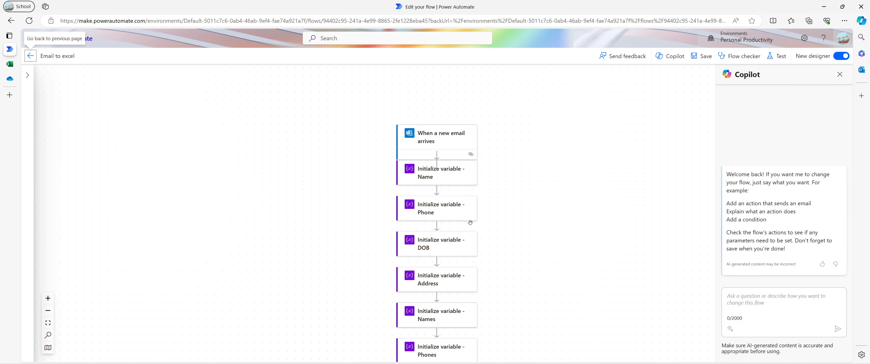
scroll(335, 236, "down", 3)
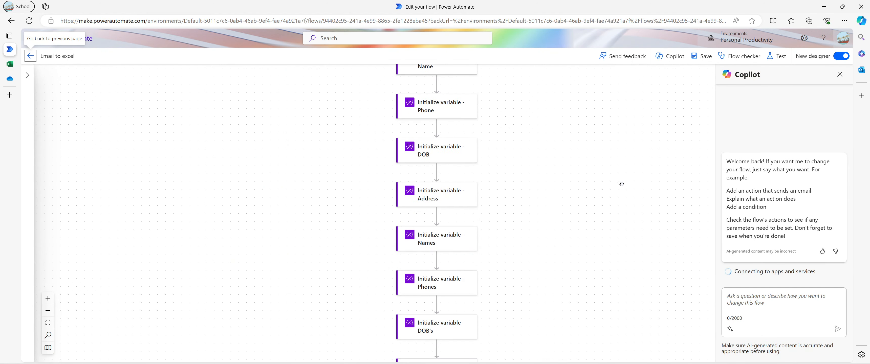
left_click(668, 60)
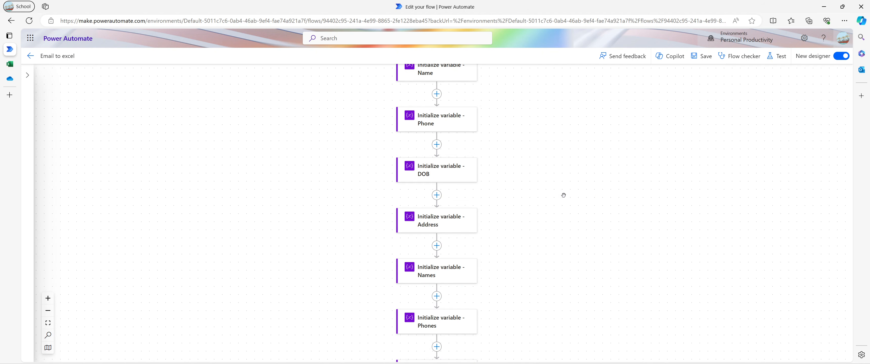
scroll(346, 203, "down", 6)
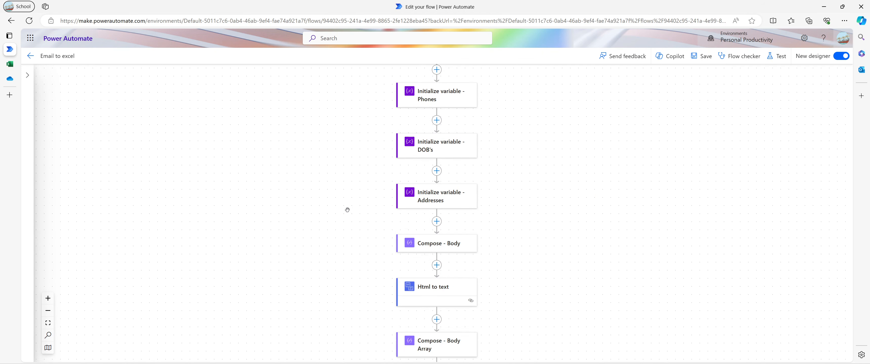
scroll(347, 211, "down", 8)
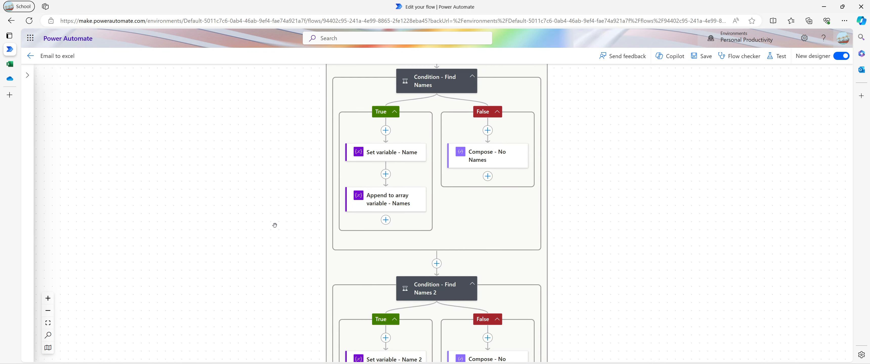
Rename the Condition - Find Names 2 block as Condition - Find Phones.
scroll(274, 224, "down", 3)
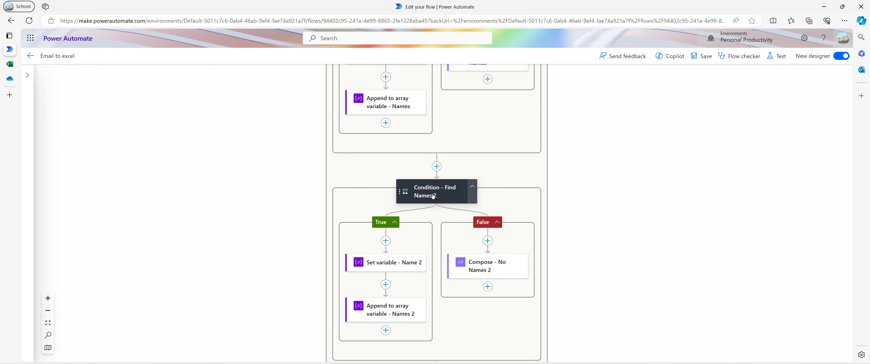
scroll(423, 194, "up", 4)
scroll(422, 190, "down", 2)
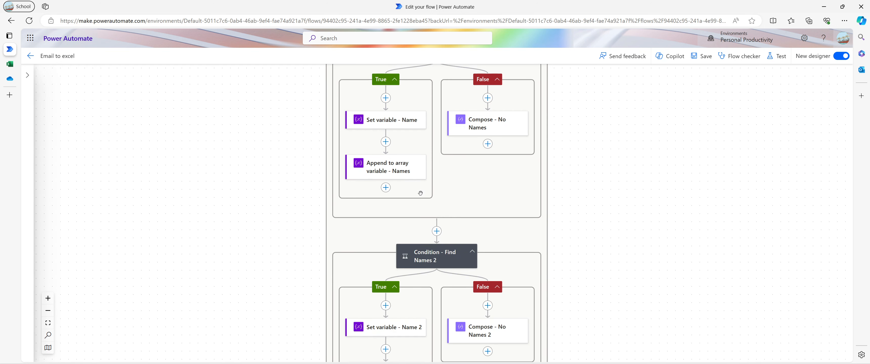
left_click(433, 255)
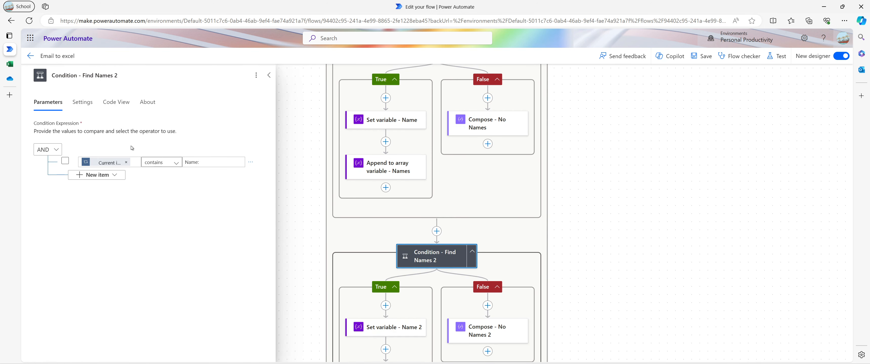
left_click(118, 75)
left_click_drag(119, 75, 96, 76)
type("Phones")
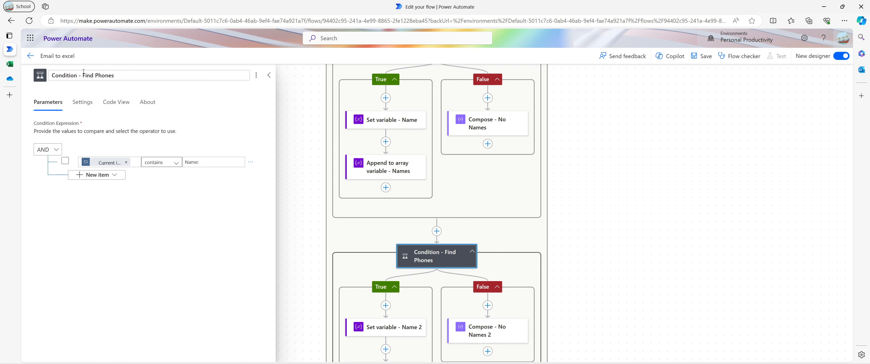
Change the comparison text of Condition - Find Phones so the current item must contain "Phone:".
key("ctrl+shift+Left")
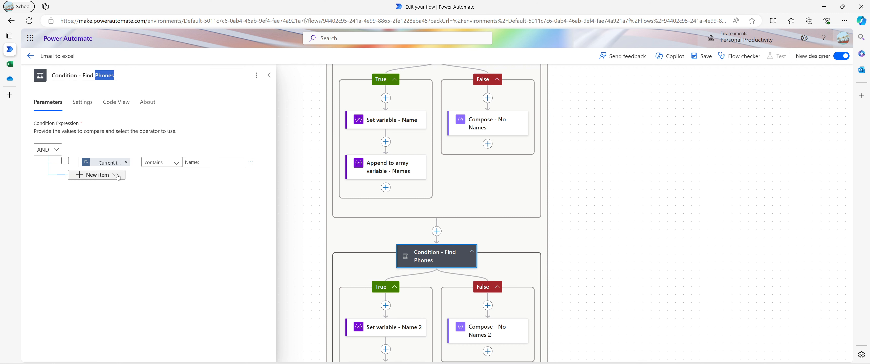
double_click(190, 162)
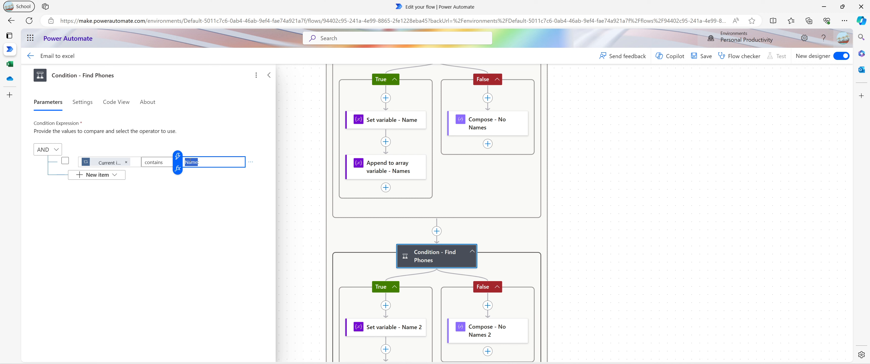
key("ctrl+v")
left_click(123, 202)
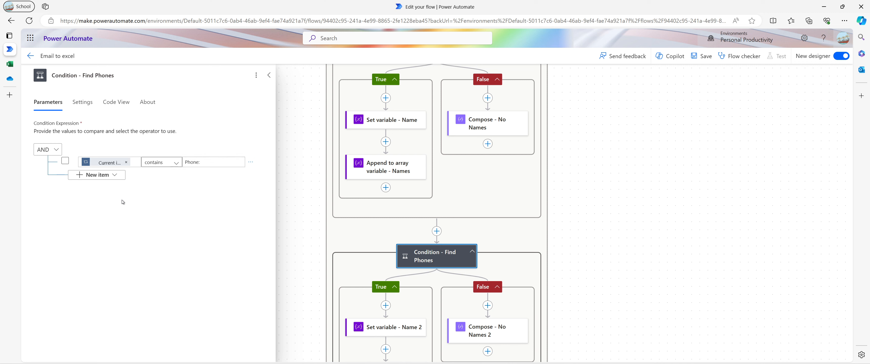
double_click(188, 162)
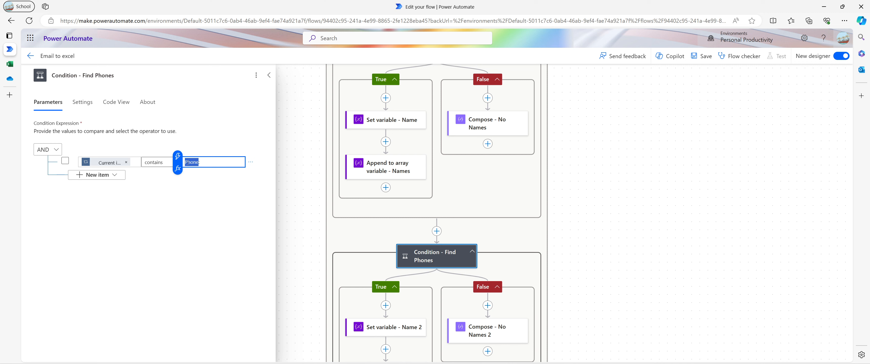
left_click(181, 206)
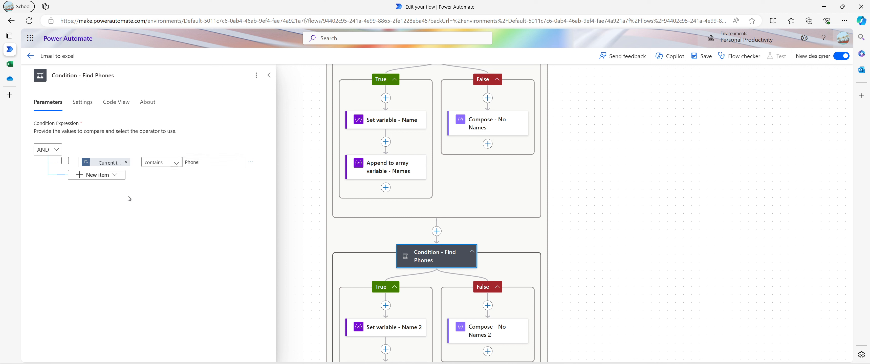
Make Set variable - Name 2 target the Phone variable and update its value expression to last(split(item(), 'Phone: ')).
scroll(398, 234, "down", 2)
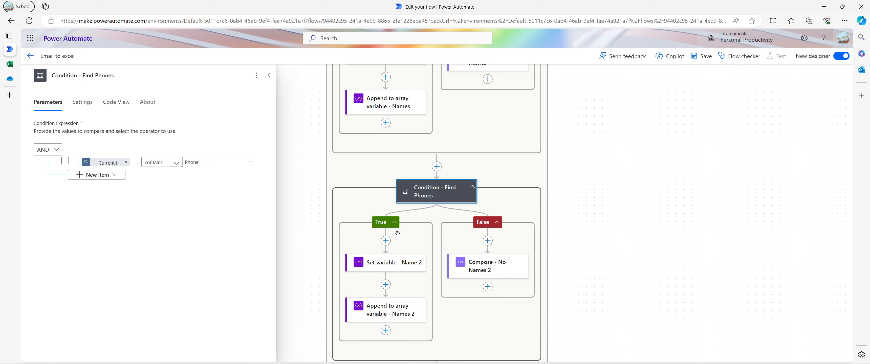
left_click(392, 267)
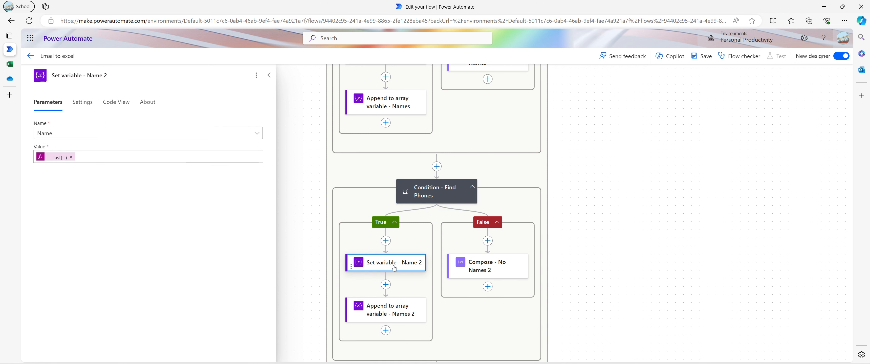
left_click(171, 135)
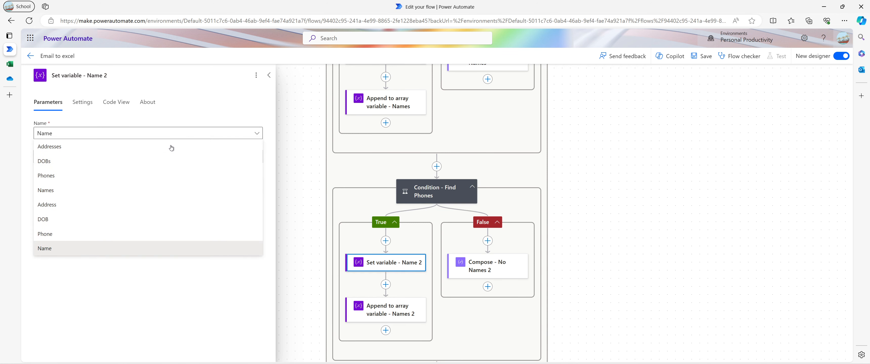
left_click(126, 234)
left_click(60, 157)
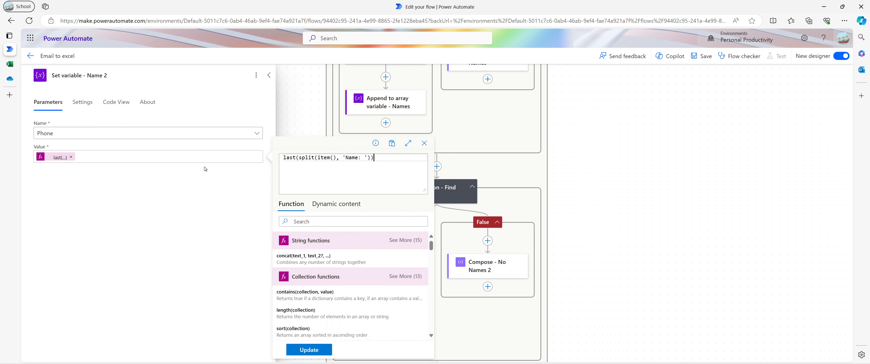
double_click(351, 158)
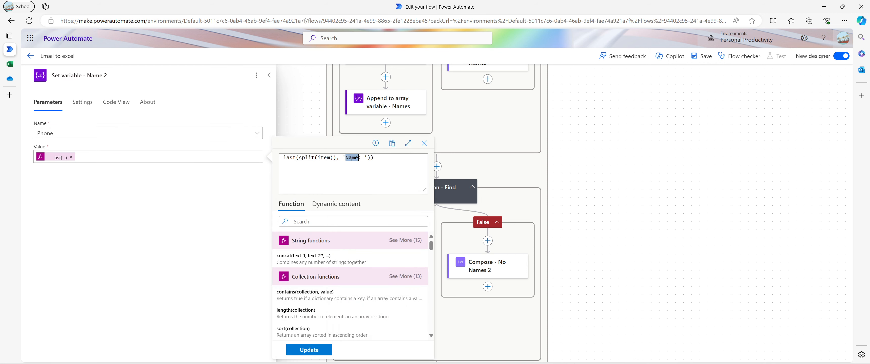
type("Phone")
left_click(306, 349)
Make Append to array variable - Names 2 target the Phones array and replace its value with the Phone variable.
left_click(379, 317)
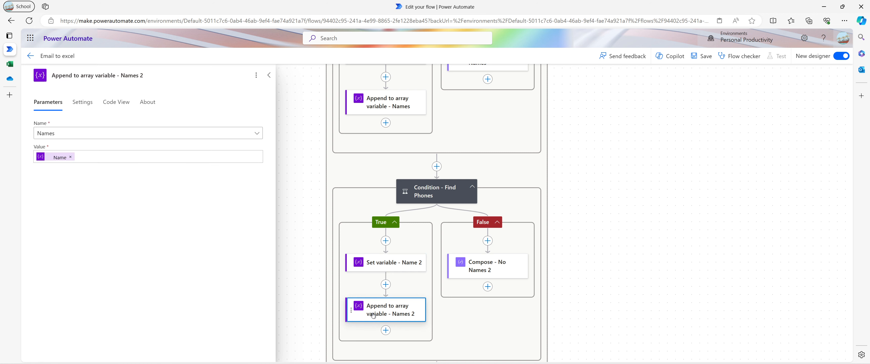
left_click(257, 133)
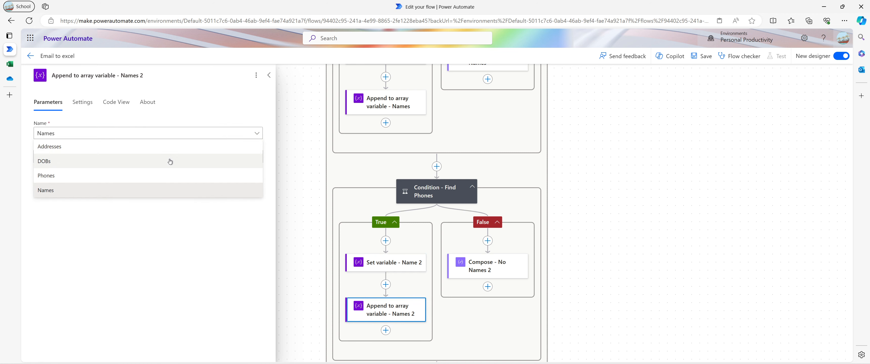
left_click(167, 179)
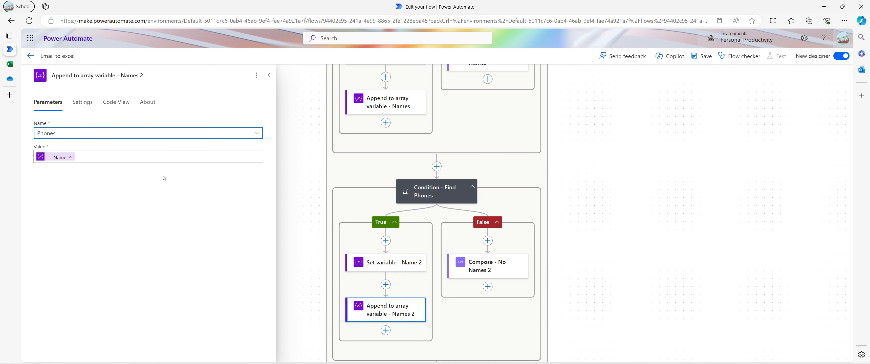
left_click(60, 160)
left_click(70, 157)
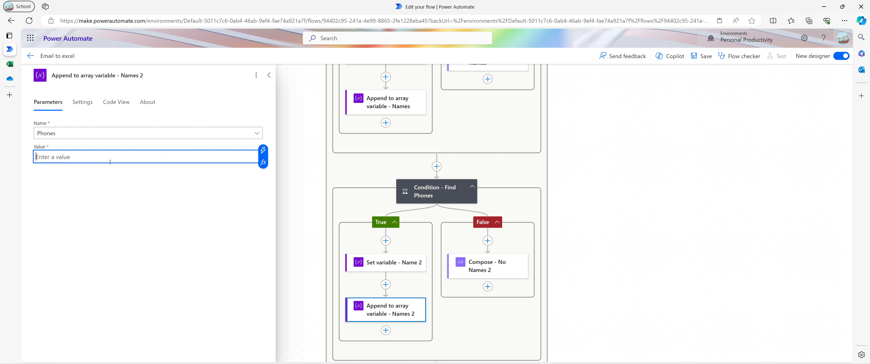
left_click(263, 163)
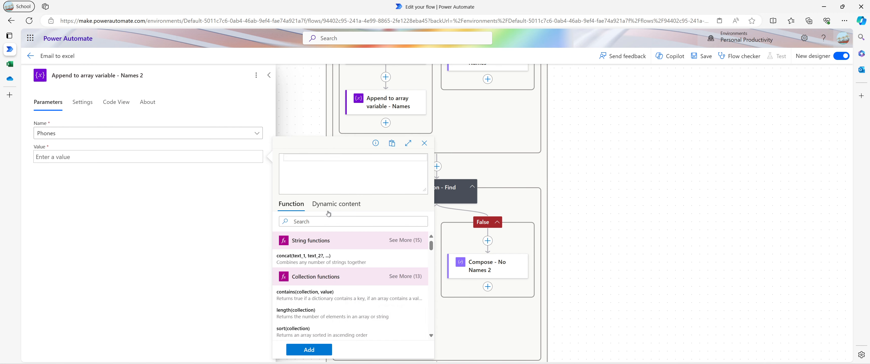
left_click(336, 204)
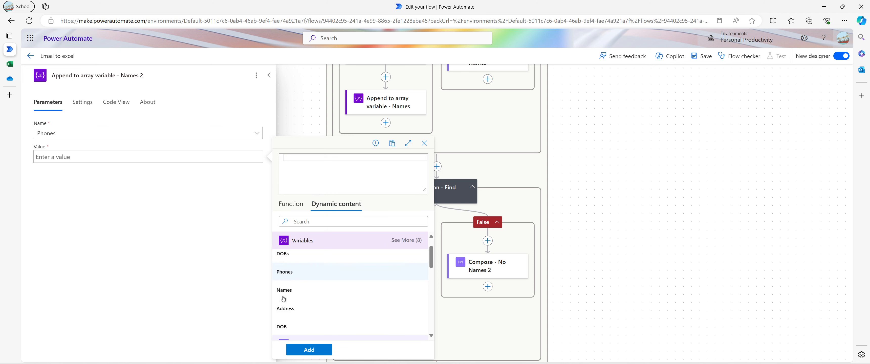
scroll(283, 299, "down", 1)
left_click(407, 240)
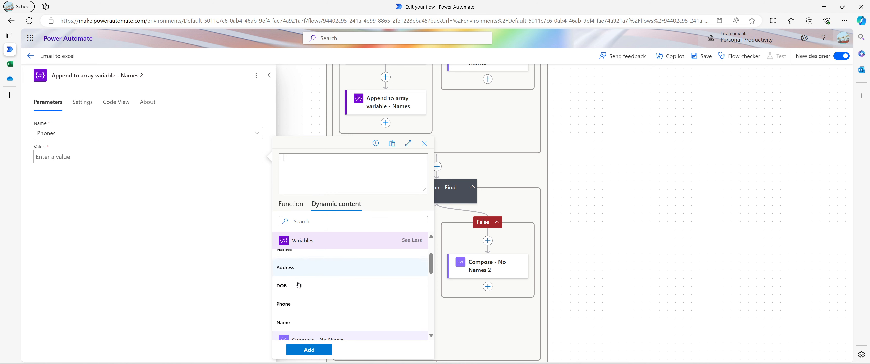
left_click(295, 304)
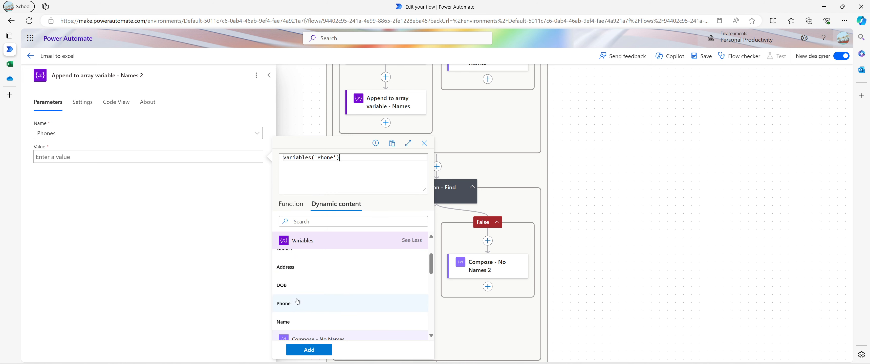
left_click(319, 348)
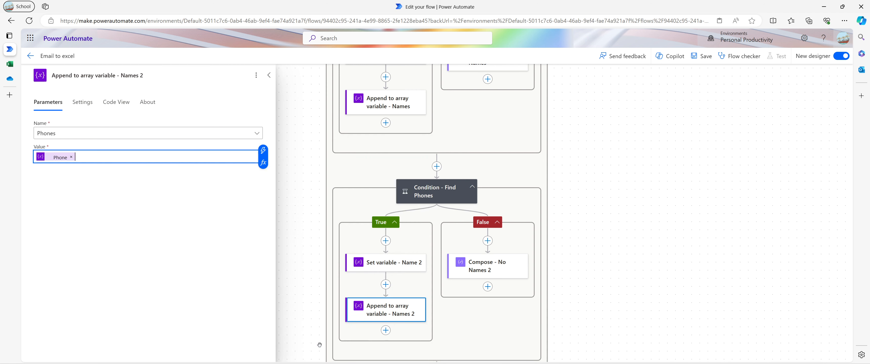
Rename the Set variable - Name 2 action as Set variable - Phones.
scroll(304, 270, "down", 1)
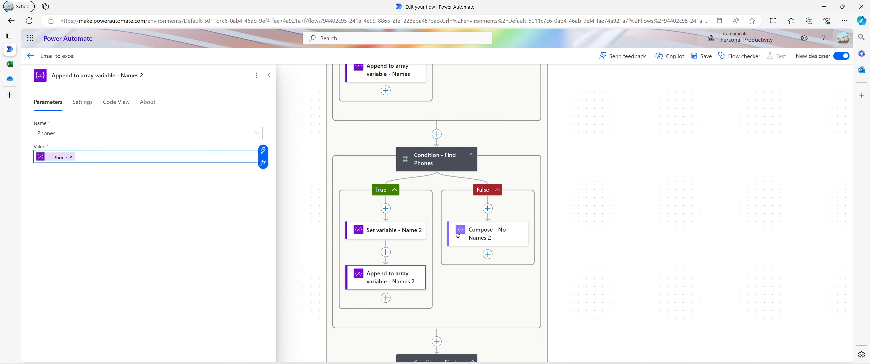
left_click(500, 240)
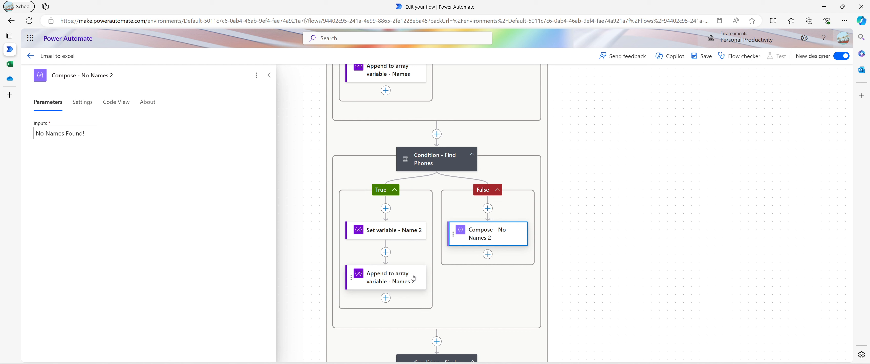
left_click(392, 230)
left_click_drag(112, 80, 88, 80)
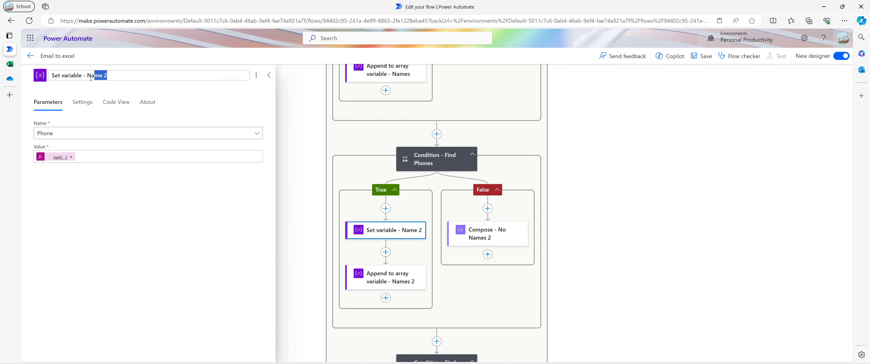
type("Phones")
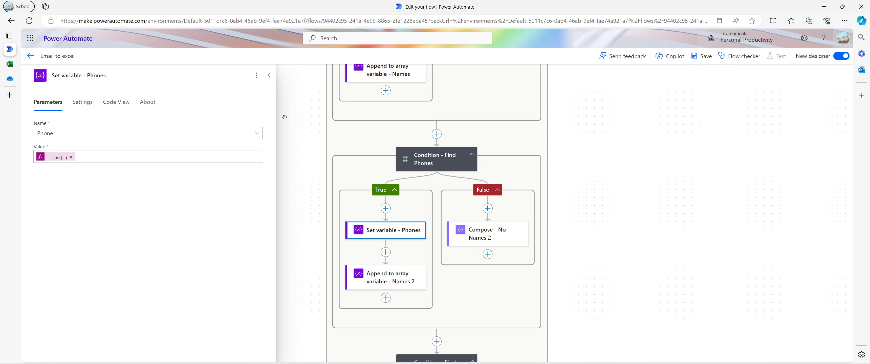
Rename the Append to array variable - Names 2 action as Append to array variable - Phones.
left_click(377, 277)
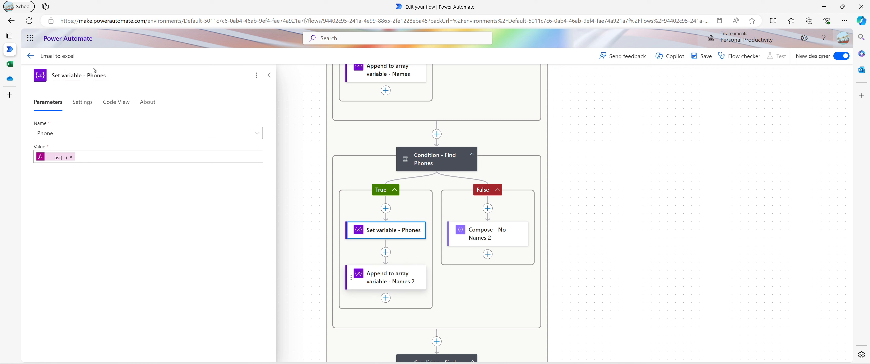
left_click(404, 275)
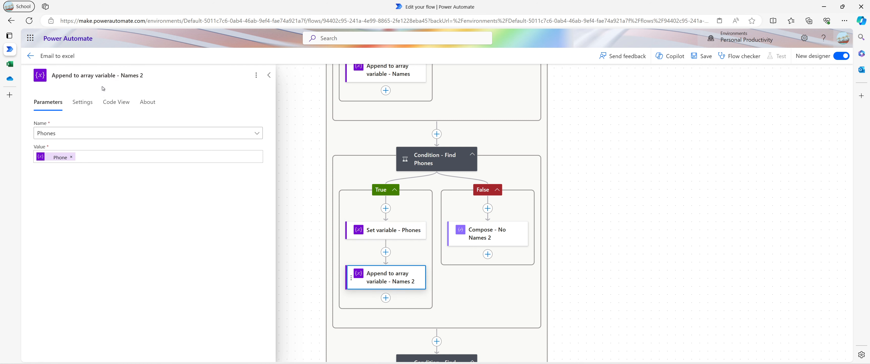
left_click_drag(142, 74, 122, 75)
type("Phone")
key("Return")
type("s")
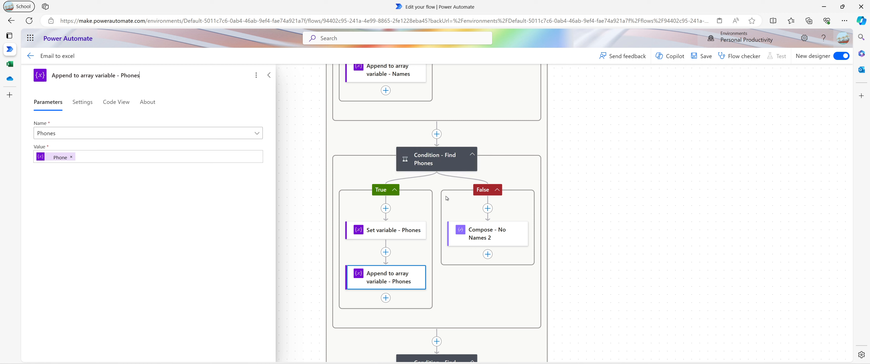
Rename Compose - No Names 2 as Compose - Phones, set its input text to "No Phones Found!" and close its details.
left_click(476, 240)
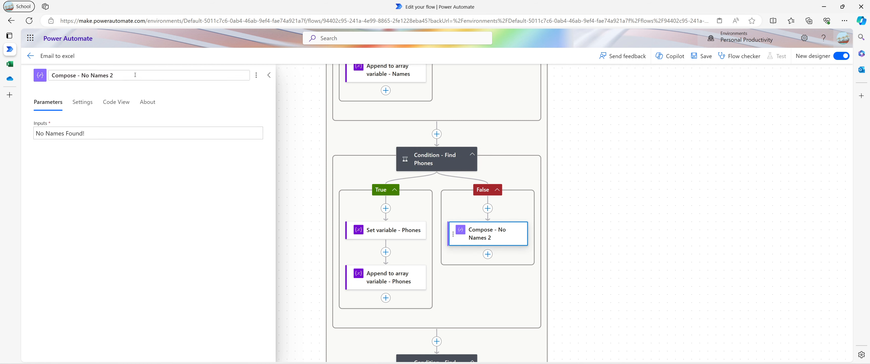
left_click_drag(114, 75, 81, 75)
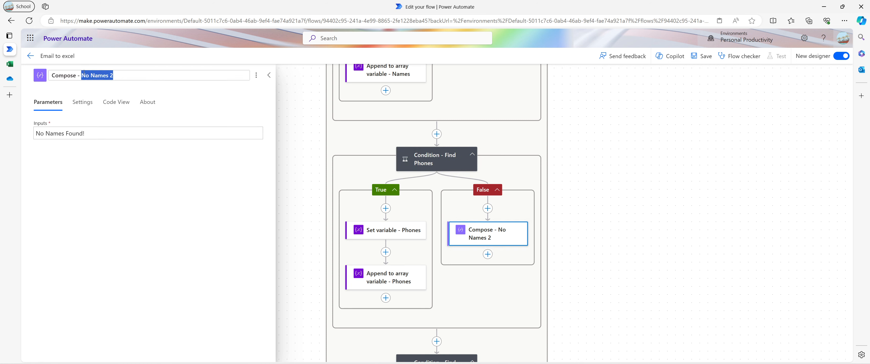
type("Phones")
key("Return")
left_click(58, 133)
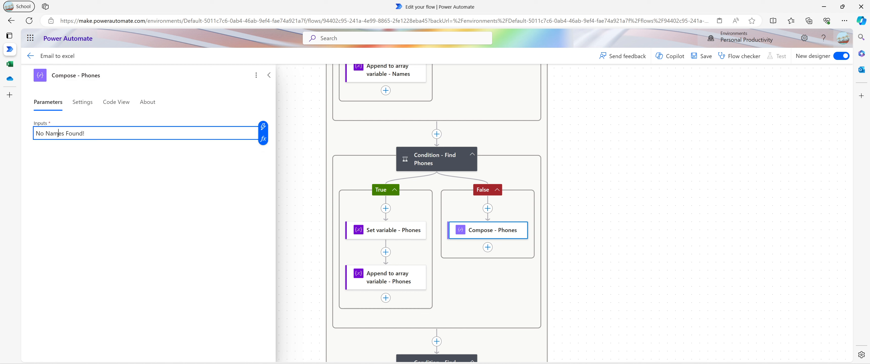
double_click(58, 133)
type("Phones")
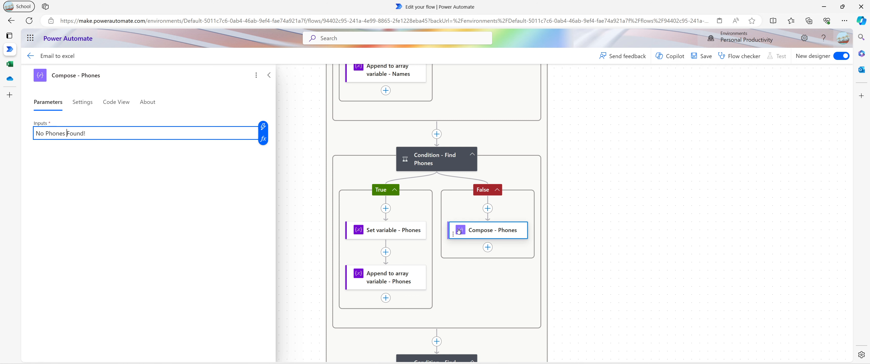
left_click(369, 154)
scroll(372, 149, "down", 4)
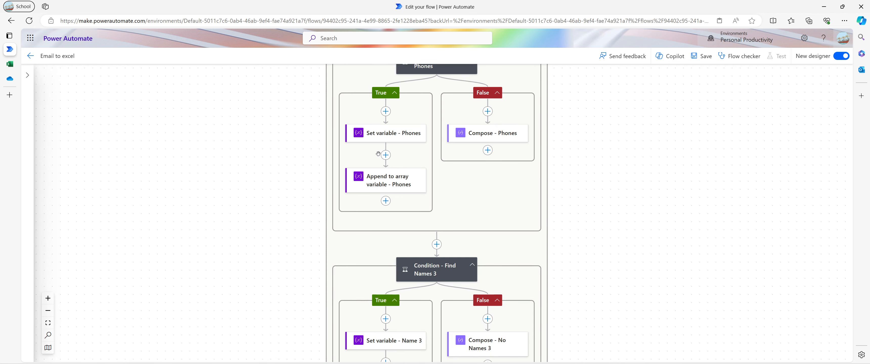
Review the Find DOB condition, its Set variable - DOB's expression and the Compose - No DOB's input.
scroll(377, 158, "down", 2)
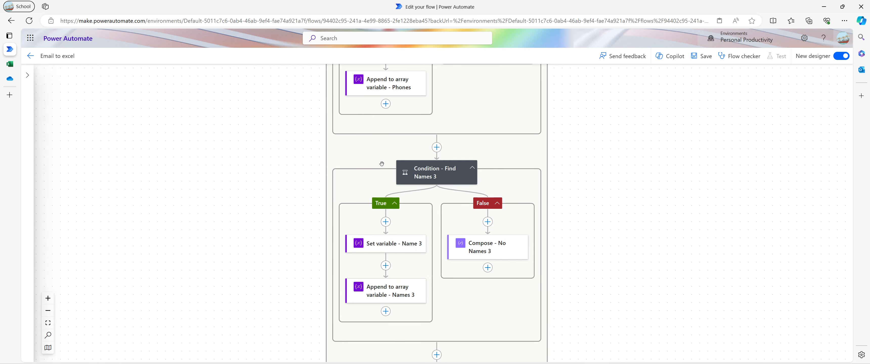
scroll(405, 167, "down", 1)
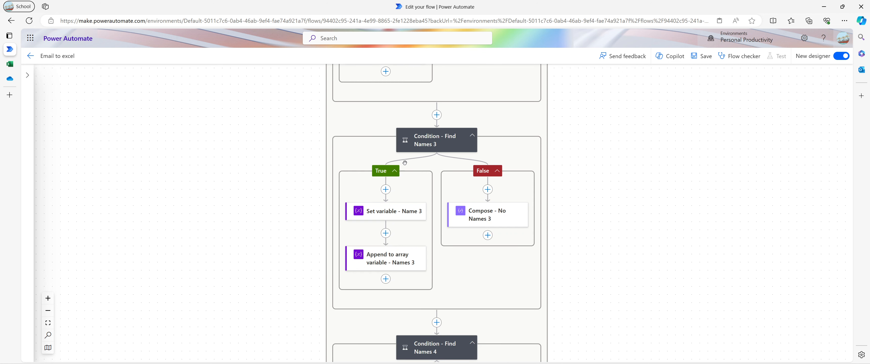
scroll(407, 186, "down", 1)
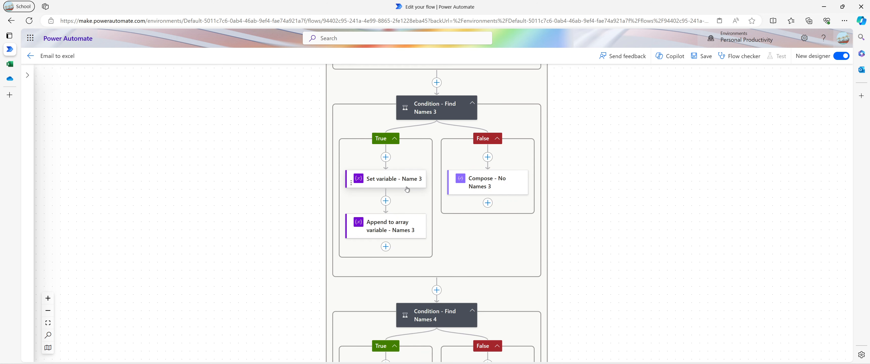
scroll(407, 185, "up", 1)
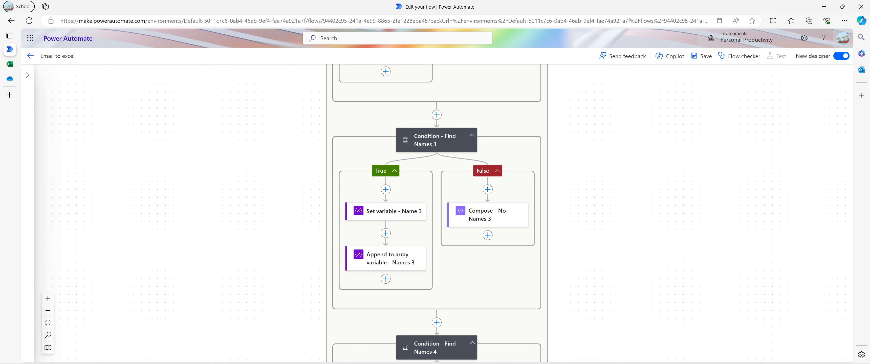
scroll(455, 231, "down", 5)
scroll(457, 226, "down", 5)
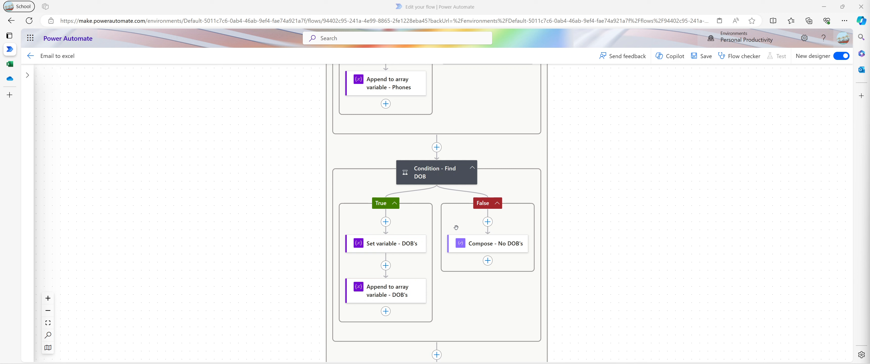
left_click(445, 179)
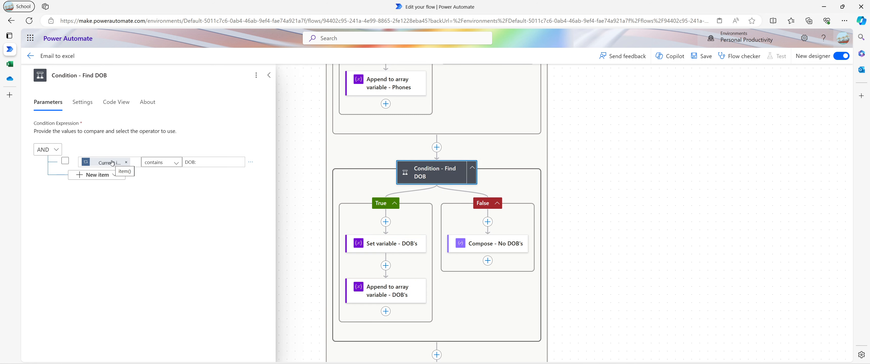
left_click(400, 254)
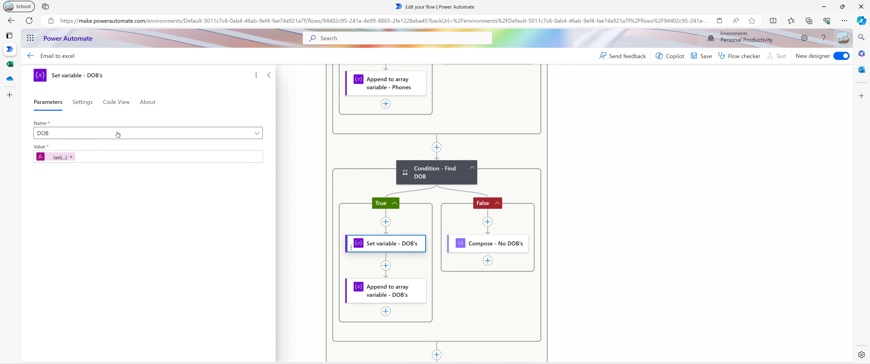
left_click(61, 158)
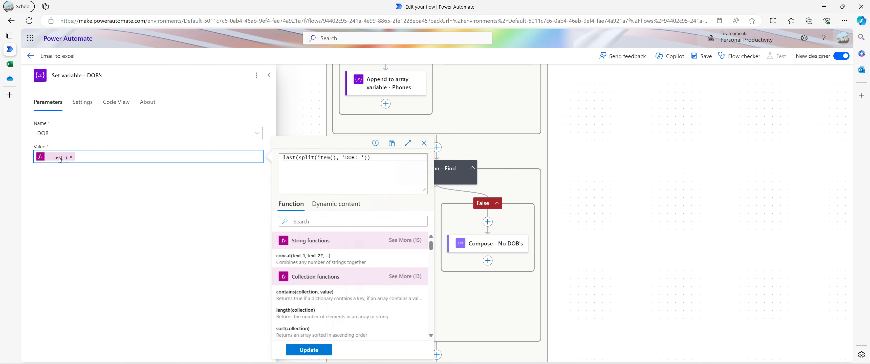
left_click(481, 250)
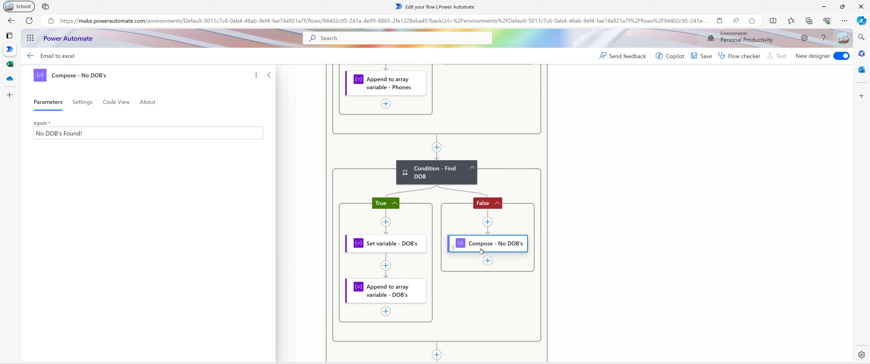
Review the Find Addresses condition along with its Set variable, Append to array variable and Compose - No Addresses actions.
scroll(481, 251, "down", 5)
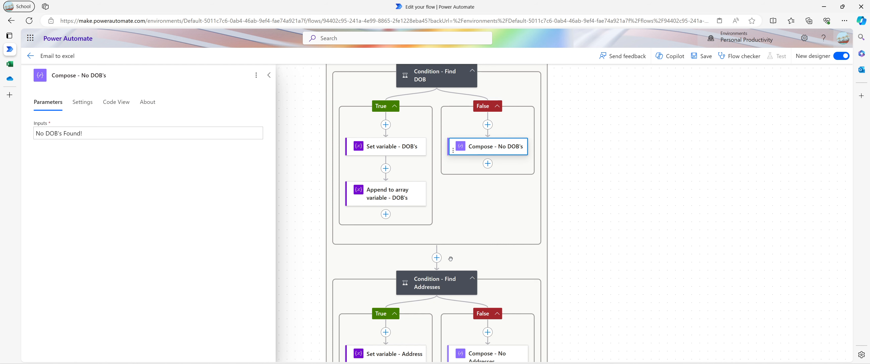
left_click(439, 226)
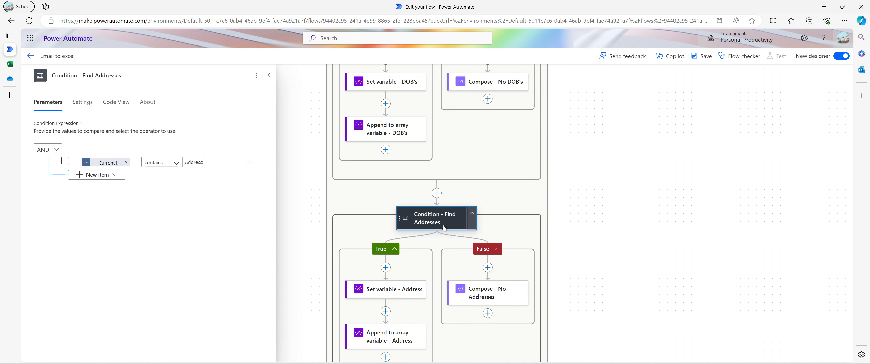
scroll(442, 229, "down", 2)
left_click(383, 229)
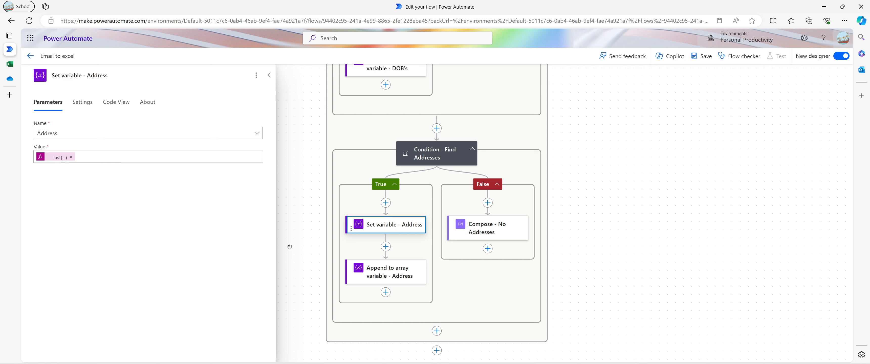
left_click(372, 271)
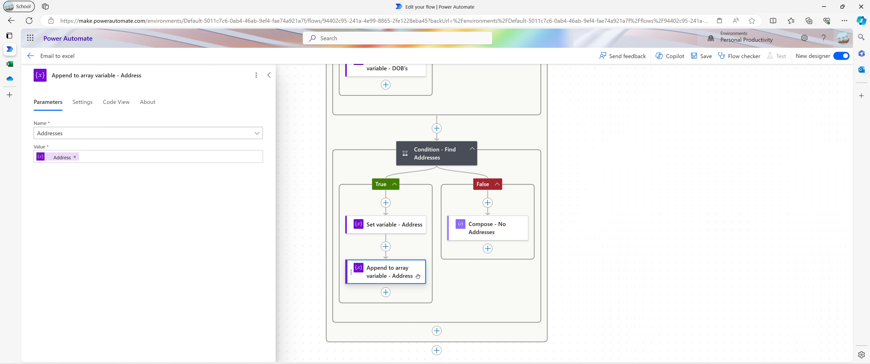
left_click(496, 240)
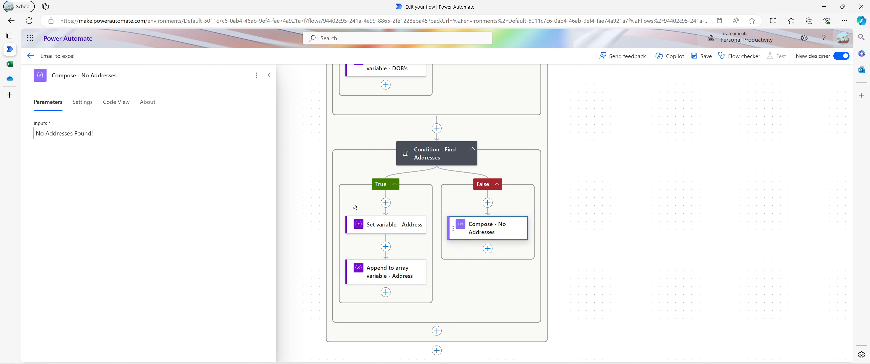
scroll(432, 224, "down", 2)
scroll(432, 225, "up", 3)
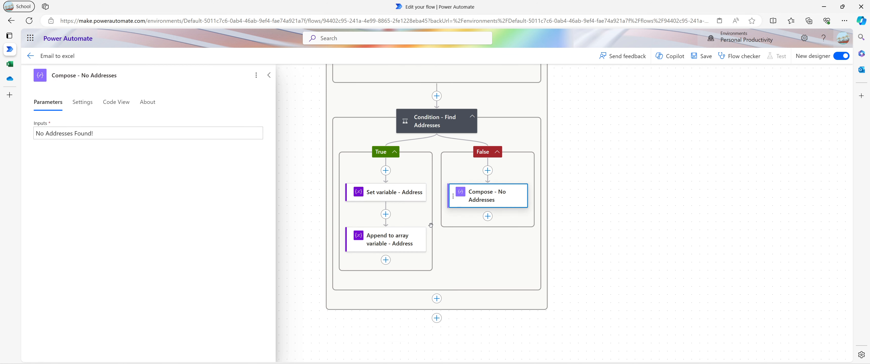
Save the flow and add a Data Operation Compose action at the end of the flow, outside the loop.
left_click(700, 56)
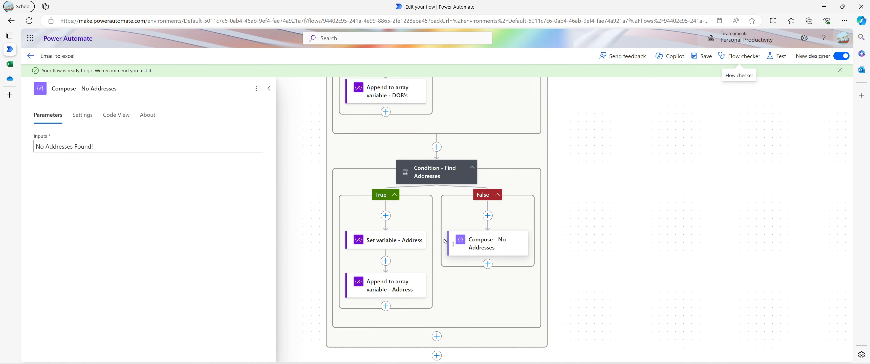
scroll(442, 229, "down", 2)
scroll(422, 275, "down", 1)
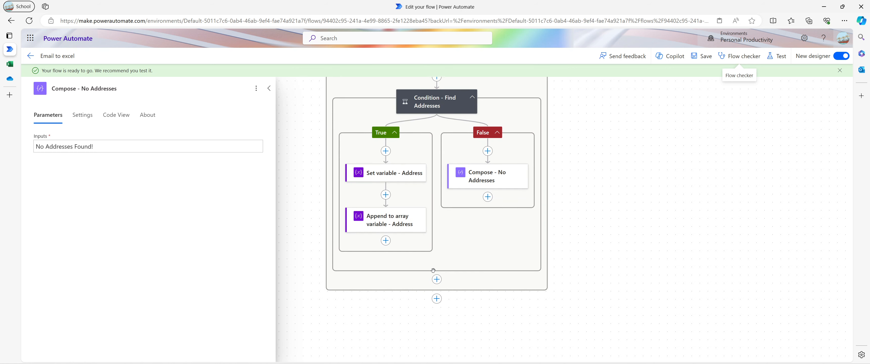
left_click(437, 298)
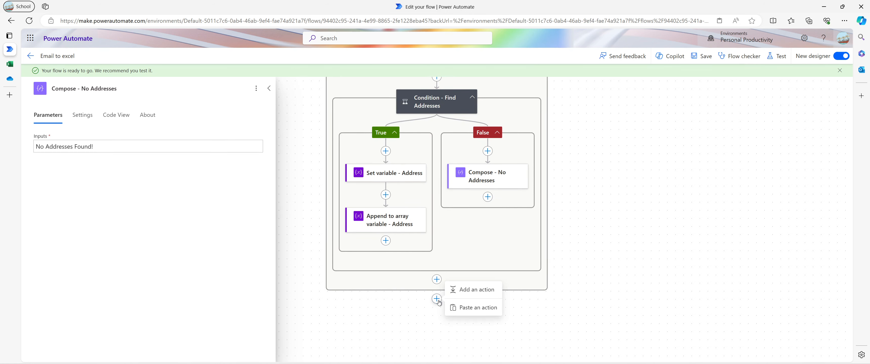
left_click(450, 293)
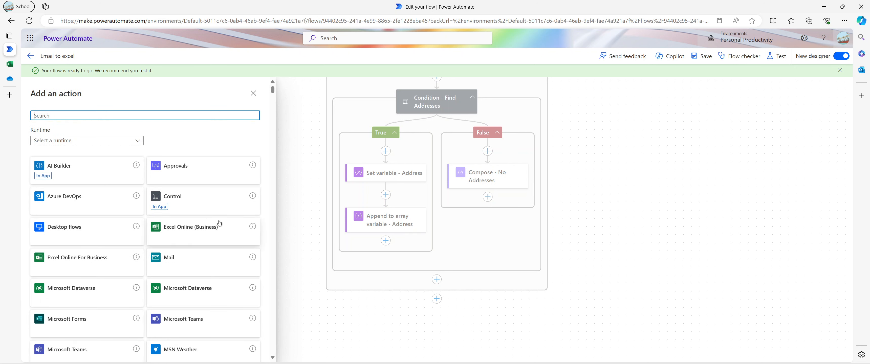
type("co")
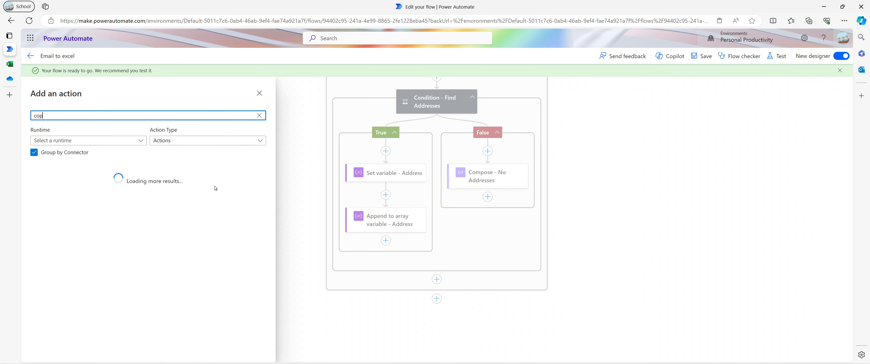
type("mpose")
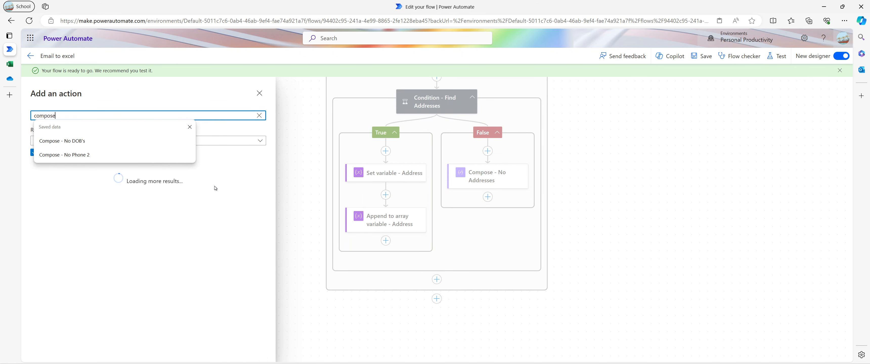
left_click(172, 199)
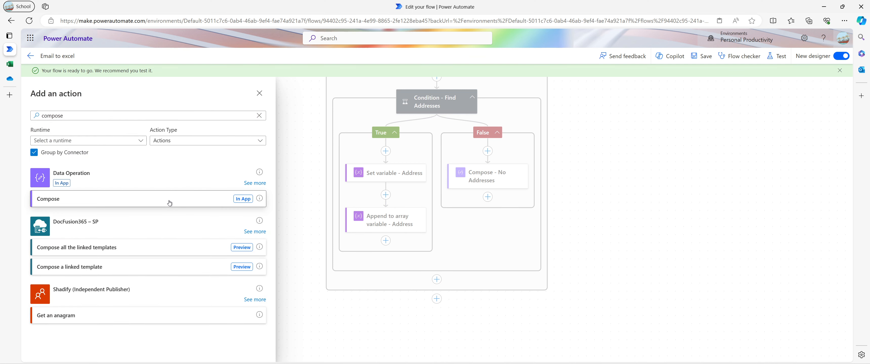
Enter "Final Results:" as the first line of the new Compose inputs and insert the Names array variable on the line below.
left_click(129, 146)
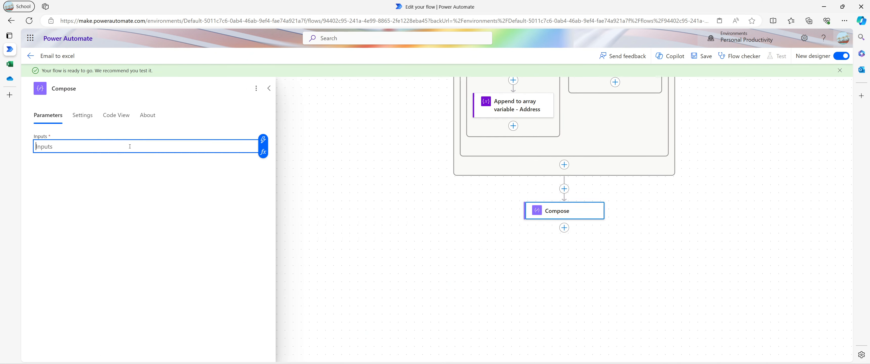
type("Final Results:")
key("Return")
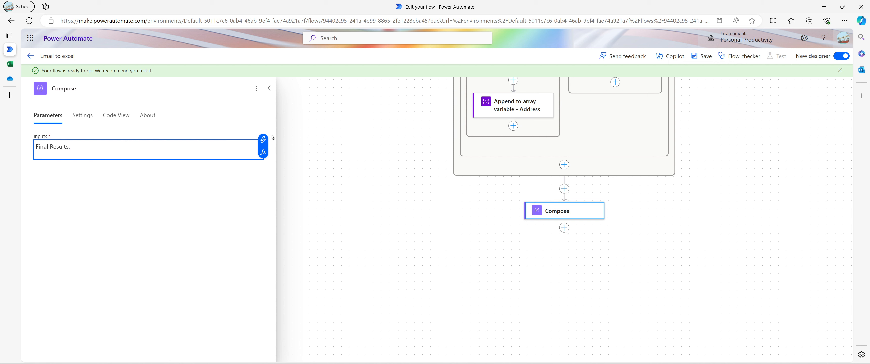
left_click(265, 153)
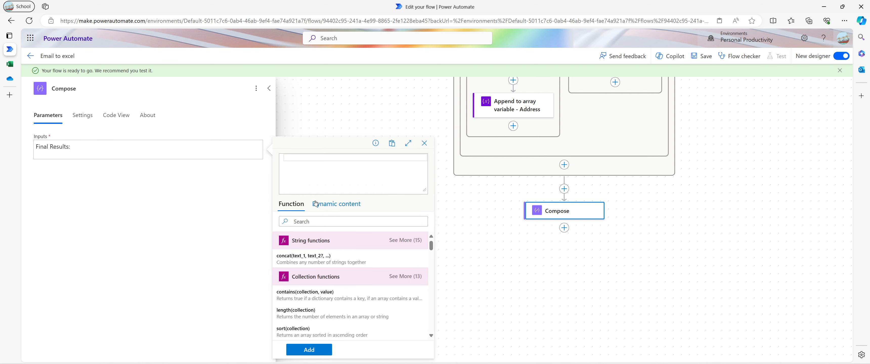
left_click(327, 210)
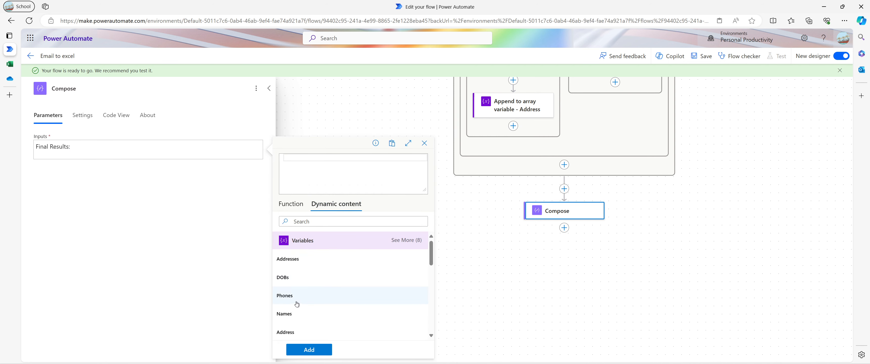
left_click(292, 315)
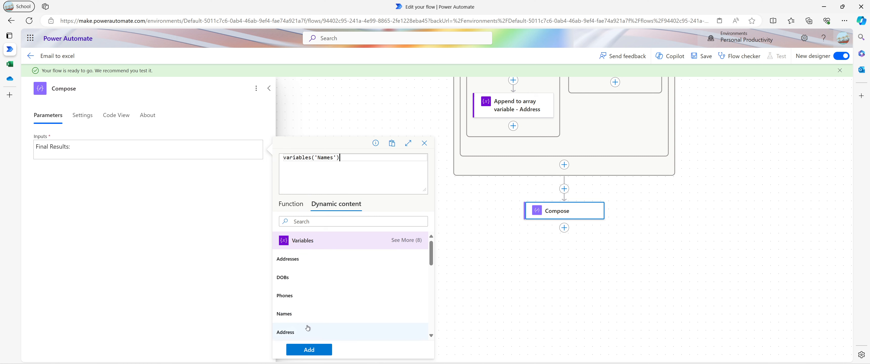
left_click(309, 349)
key("Return")
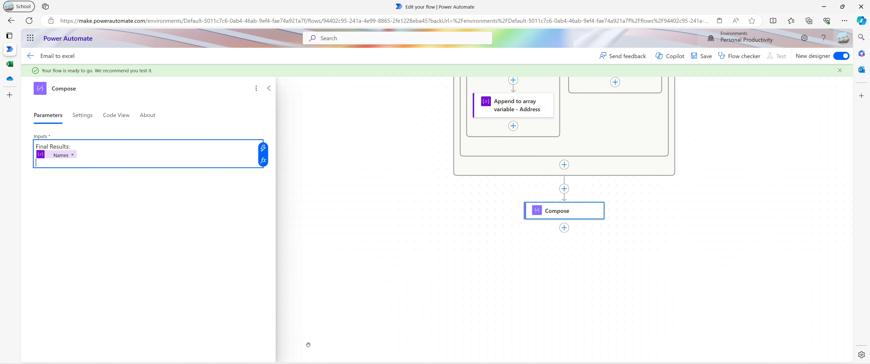
Insert the Phones array variable on the line below Names in the Compose inputs and start a new line.
left_click(263, 160)
left_click(316, 204)
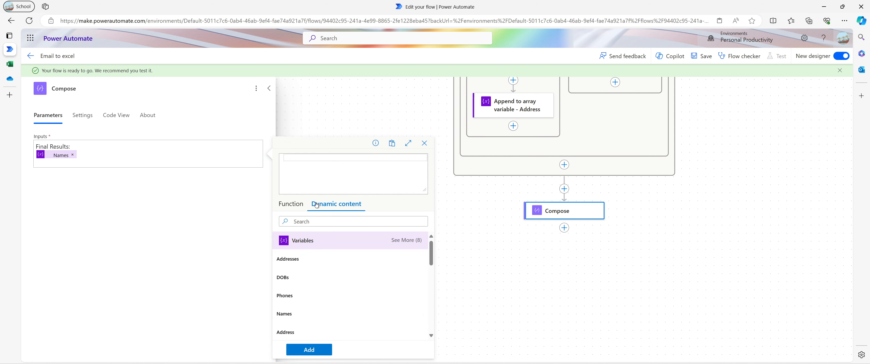
left_click(292, 300)
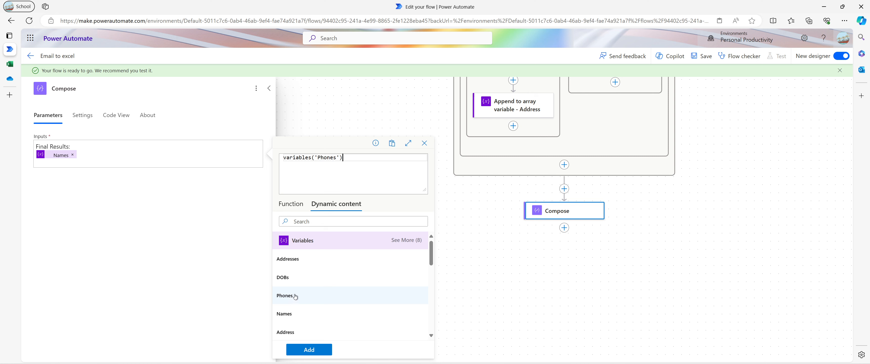
left_click(312, 349)
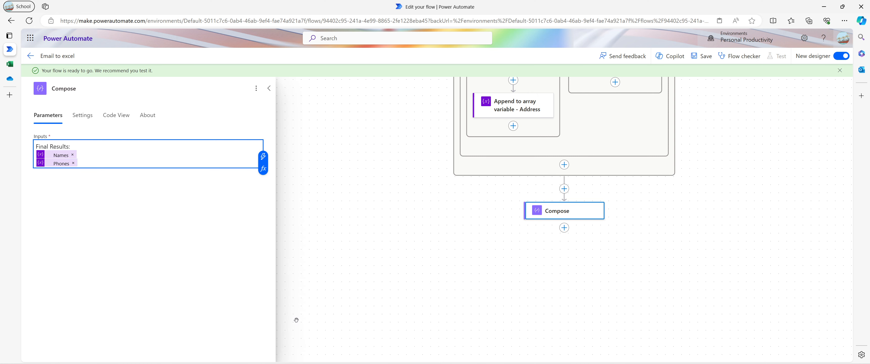
key("Return")
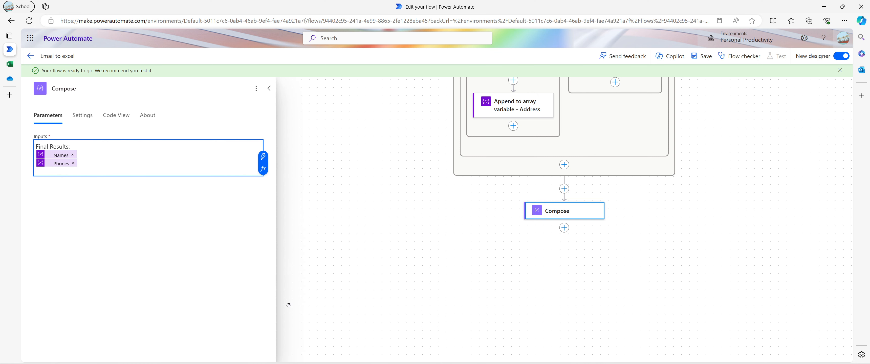
Insert the DOBs array variable on the line below Phones in the Compose inputs.
left_click(270, 171)
left_click(334, 204)
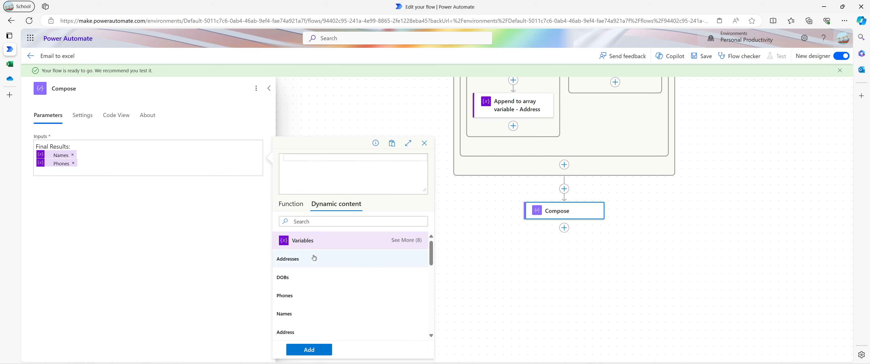
left_click(296, 278)
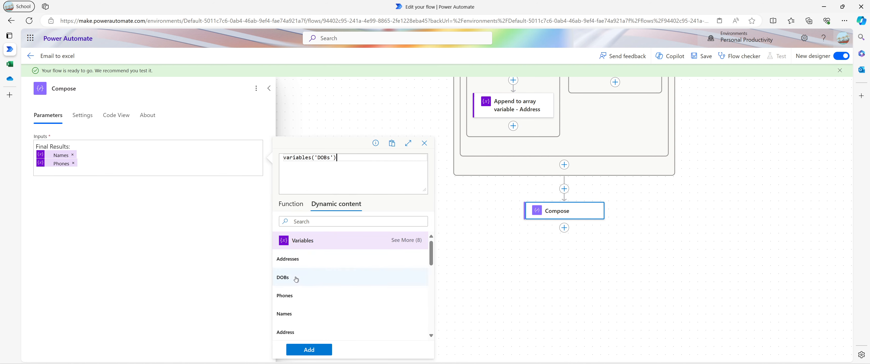
left_click(304, 350)
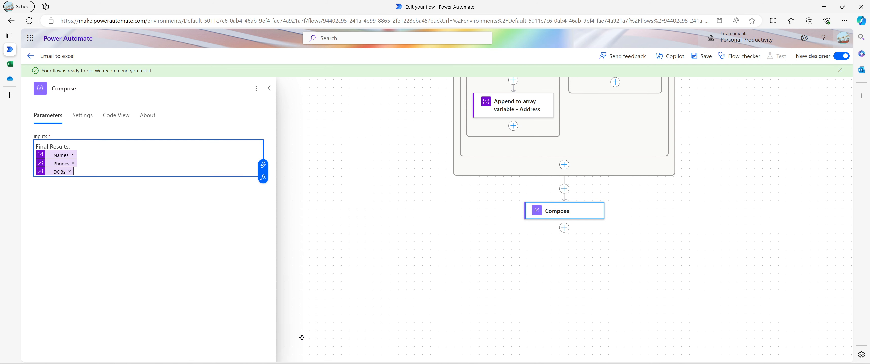
left_click(263, 177)
left_click(336, 207)
left_click(323, 260)
left_click(313, 348)
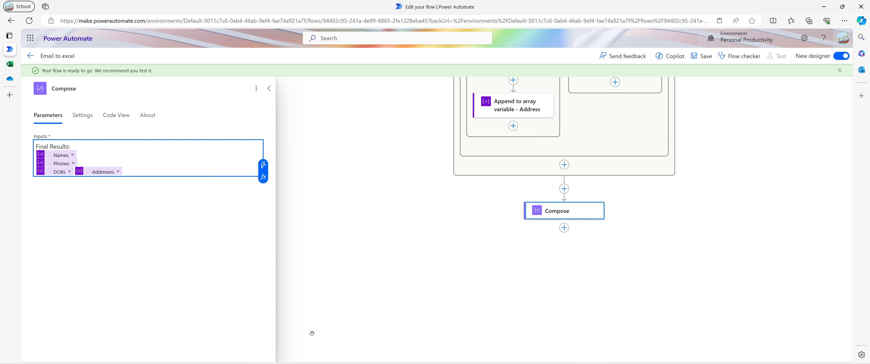
key("BackSpace")
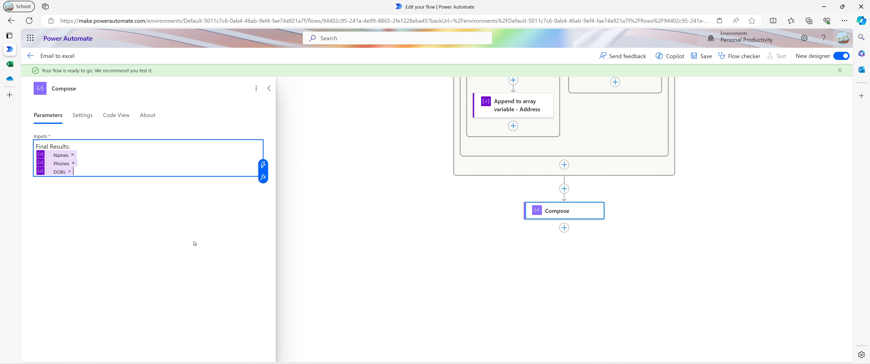
Insert the Addresses array variable on a new line below DOBs in the Compose inputs and save the flow.
key("Return")
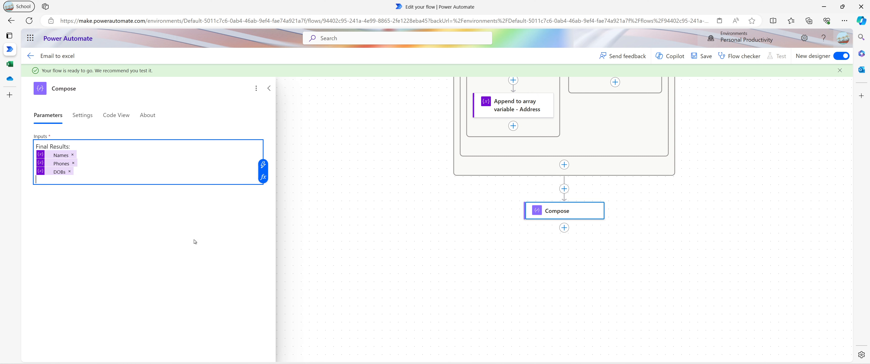
left_click(263, 177)
left_click(329, 203)
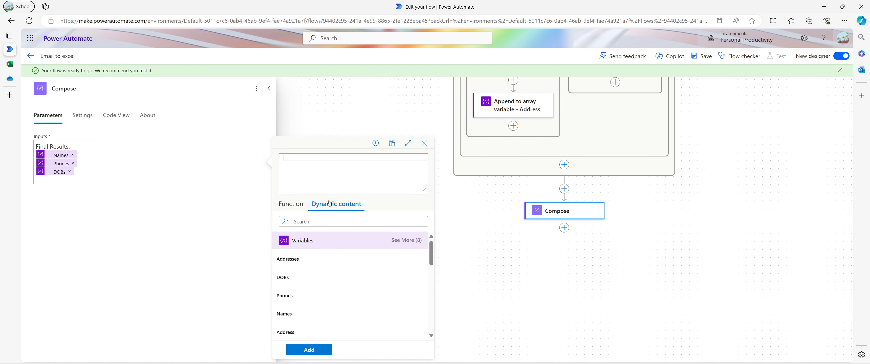
left_click(300, 260)
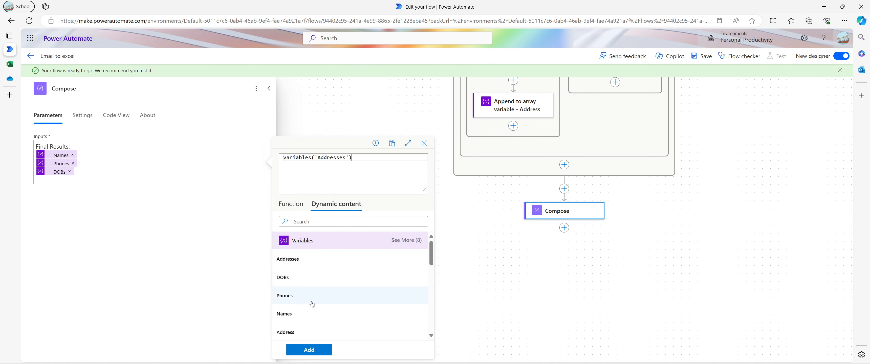
left_click(307, 350)
left_click_drag(412, 243, 414, 241)
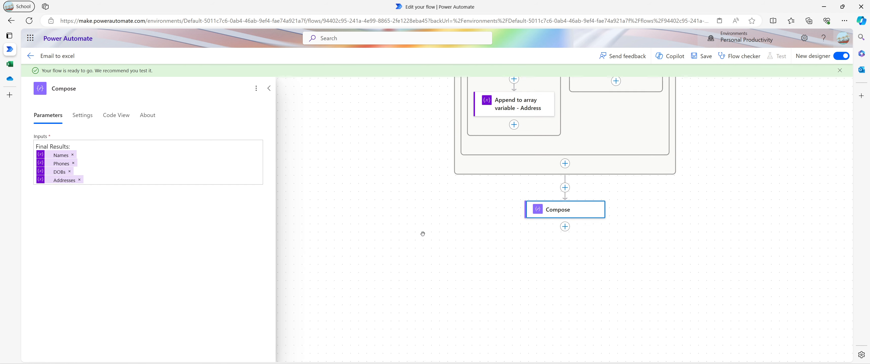
left_click(700, 57)
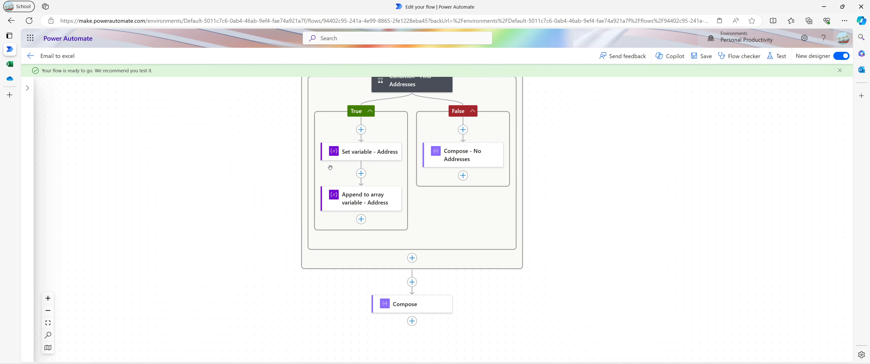
Rename the last Compose action to "Compose - Final Results (Debug)" and save the flow.
left_click(422, 305)
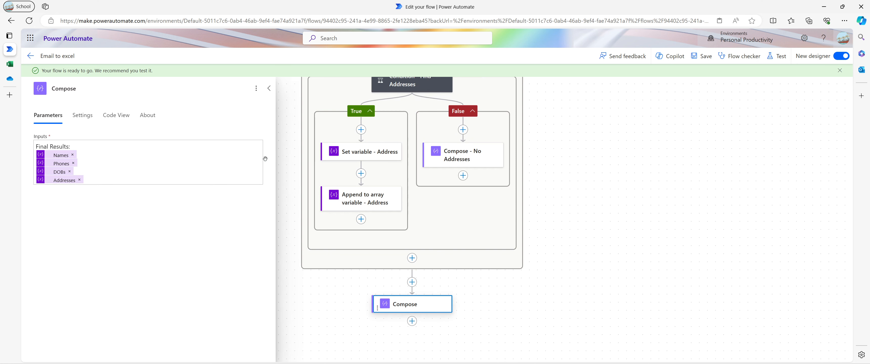
left_click(147, 89)
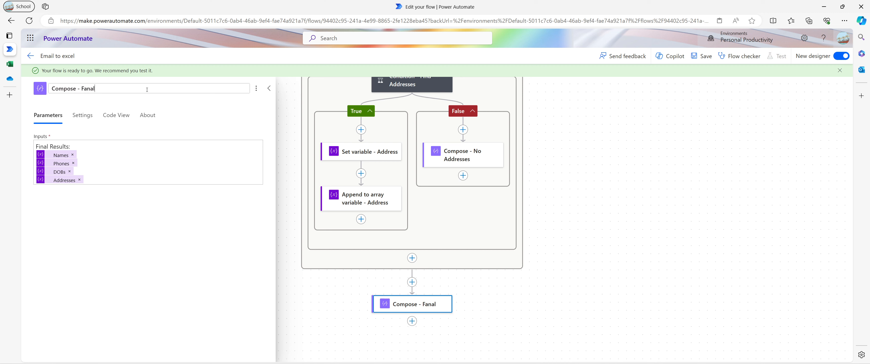
type("- Fanal Debug")
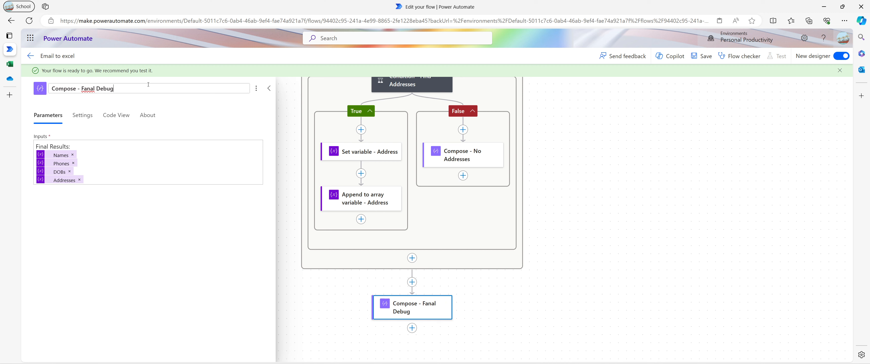
right_click(87, 88)
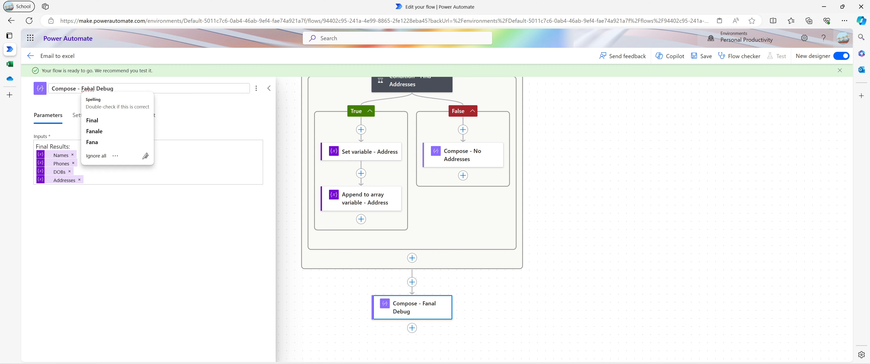
key("Escape")
key("BackSpace")
type("inal ")
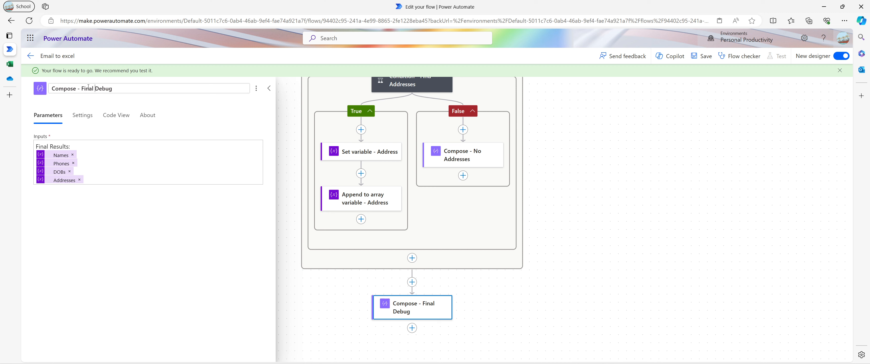
type("Results (")
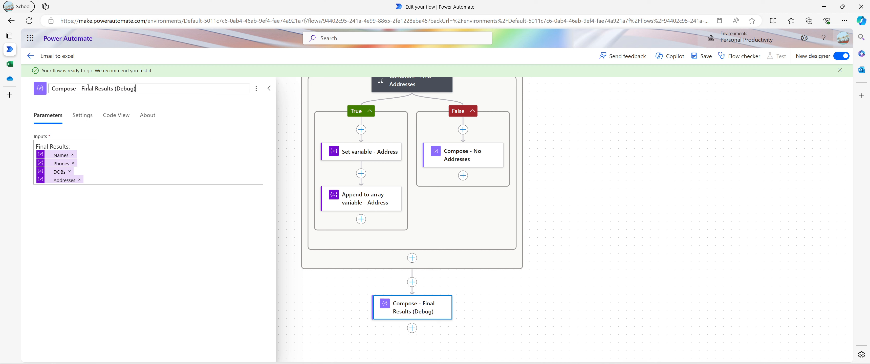
left_click(706, 60)
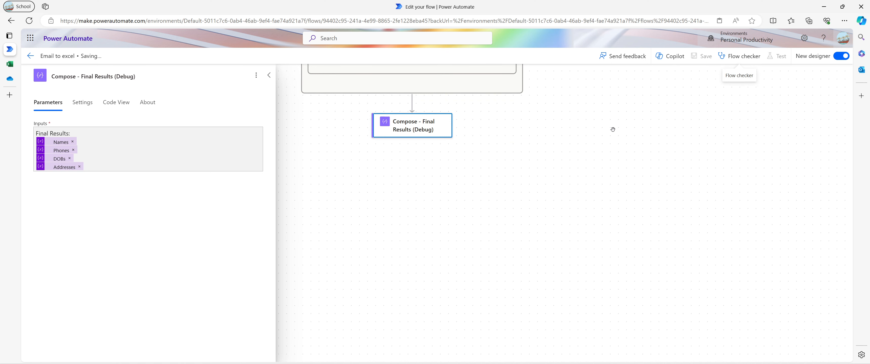
Test the flow automatically with a recently used trigger, using the most recent successful test run.
left_click(770, 57)
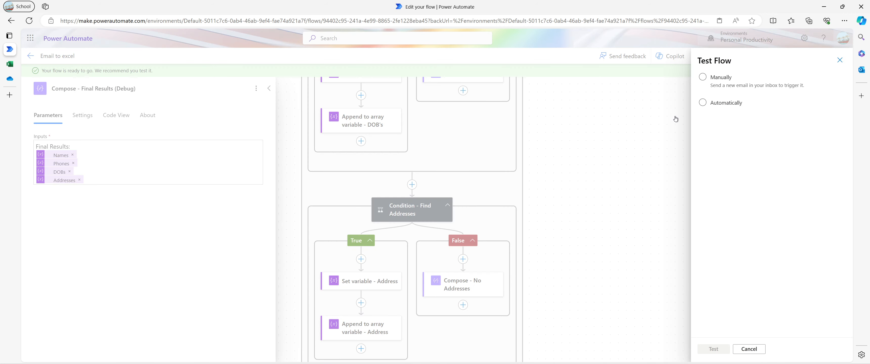
left_click(702, 103)
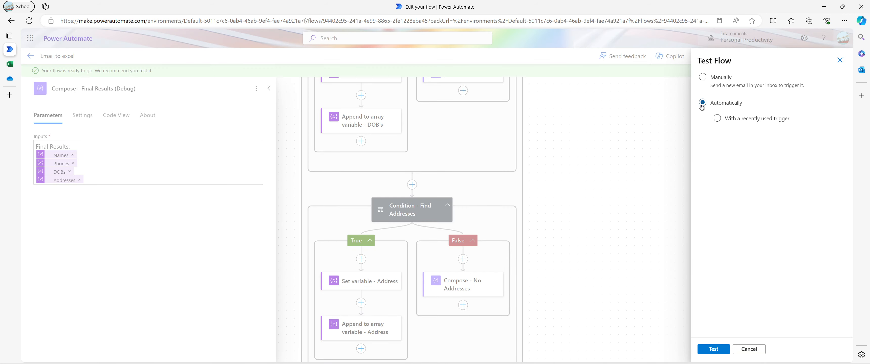
left_click(716, 118)
left_click(707, 137)
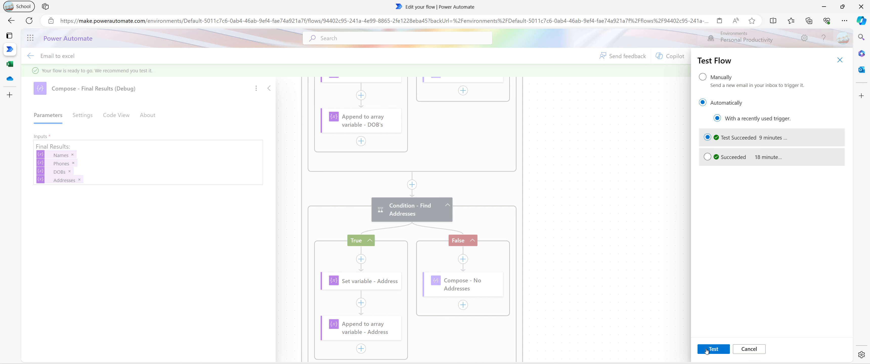
left_click(545, 239)
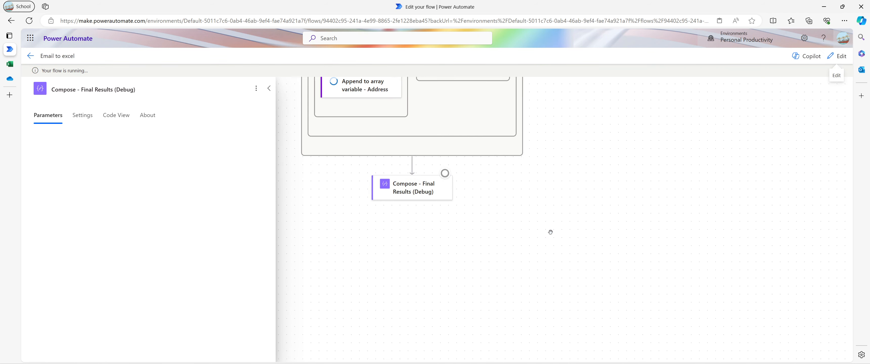
left_click(342, 219)
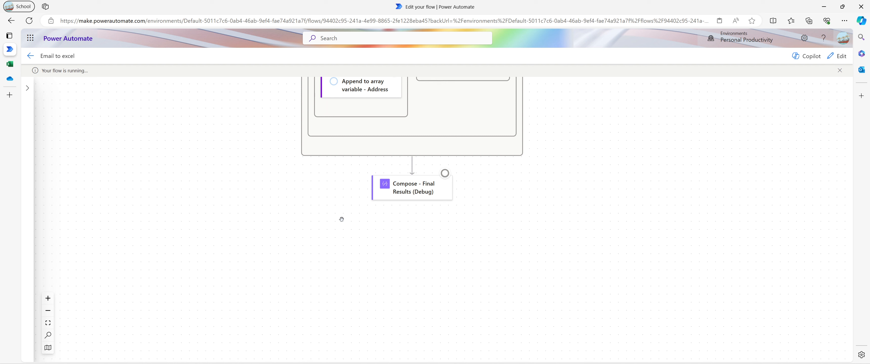
Examine the run results of the address condition and the final Compose action, and open Outlook alongside the output.
scroll(392, 220, "up", 4)
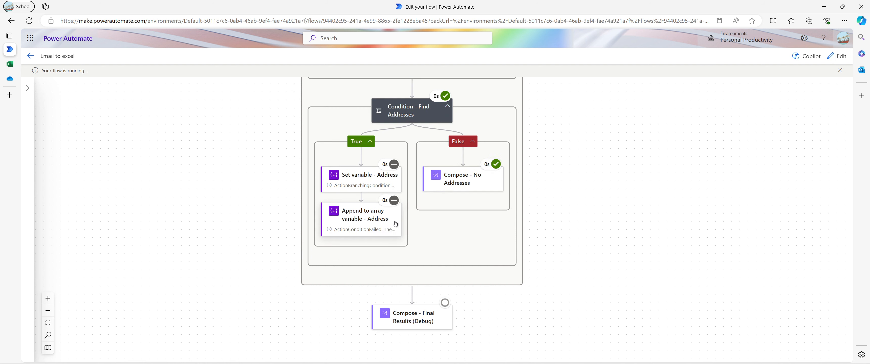
scroll(396, 224, "down", 1)
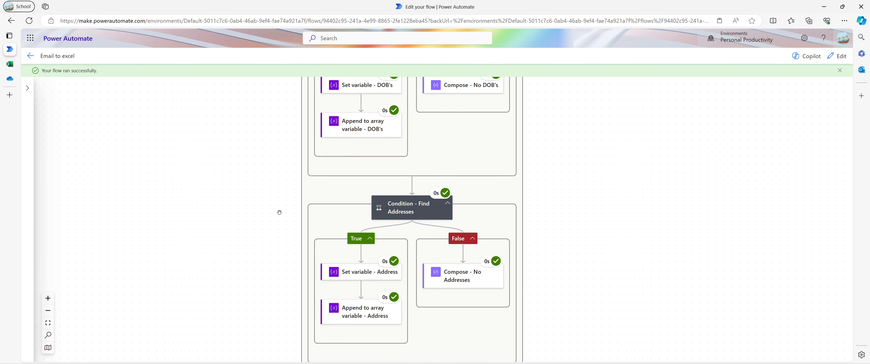
scroll(279, 213, "down", 1)
scroll(280, 214, "down", 3)
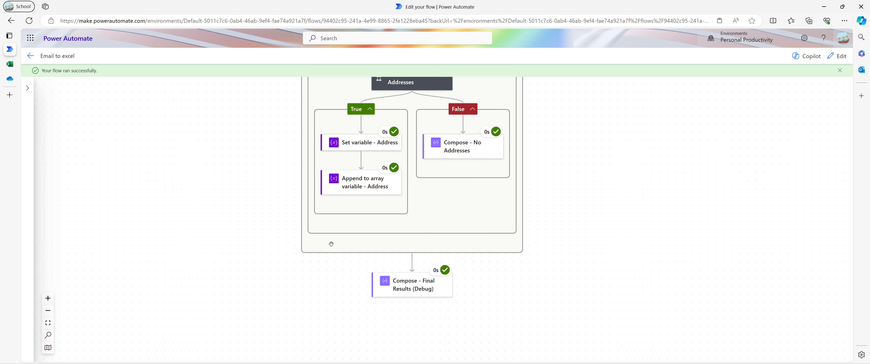
left_click(395, 288)
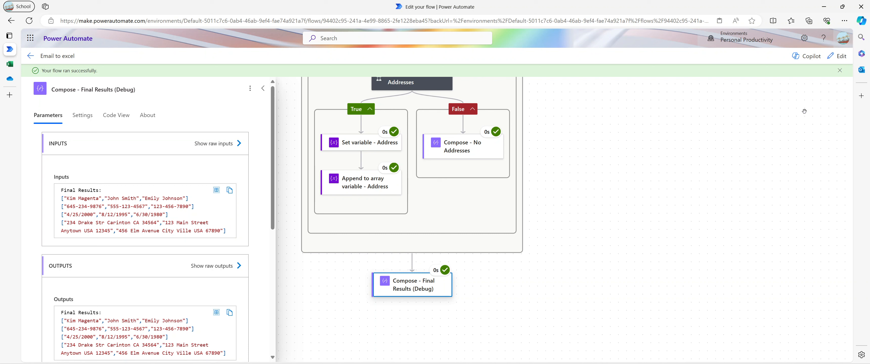
left_click(861, 70)
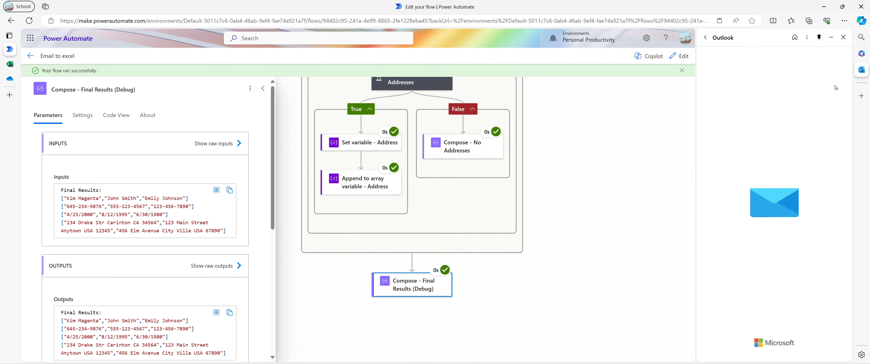
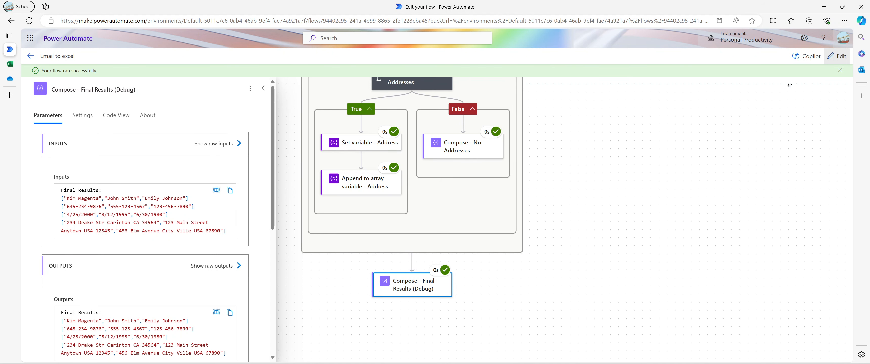
Return the flow to editing and add an Excel Online For Business "Add a row into a table" action after Compose - Final Results (Debug).
left_click(828, 58)
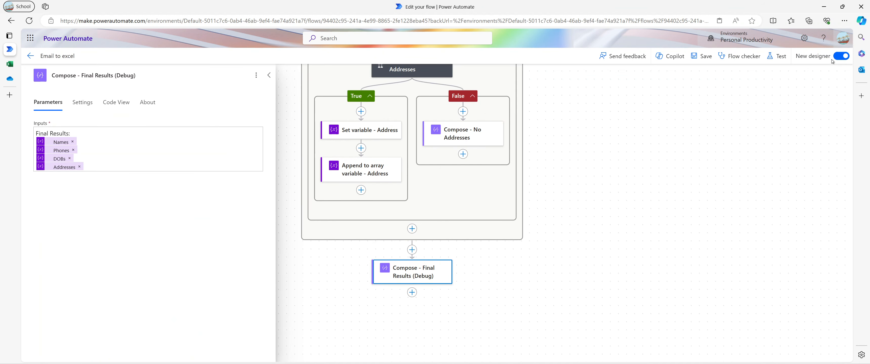
scroll(640, 114, "up", 3)
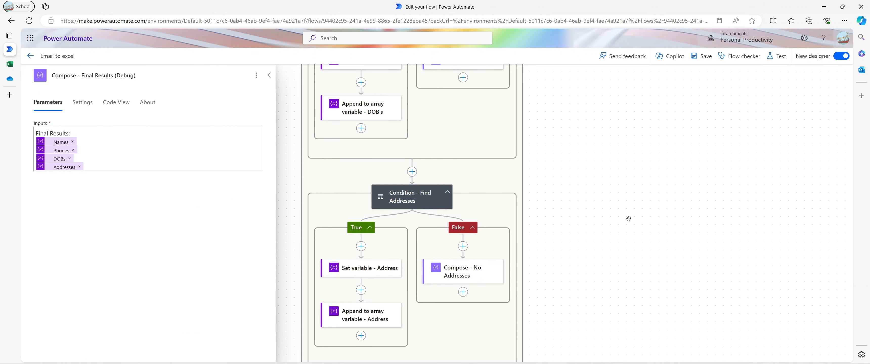
scroll(583, 208, "down", 4)
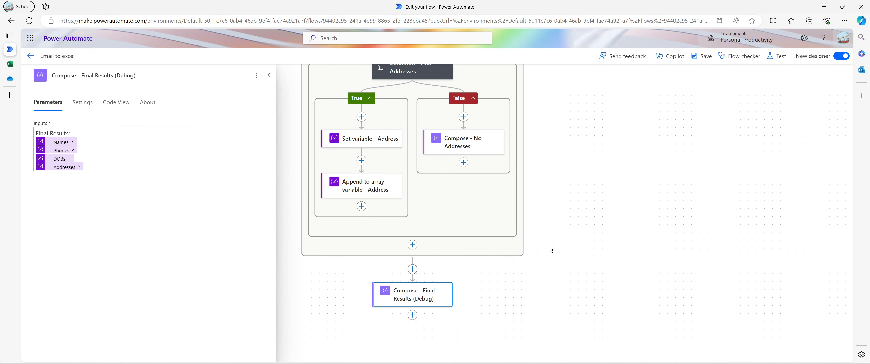
scroll(540, 253, "down", 2)
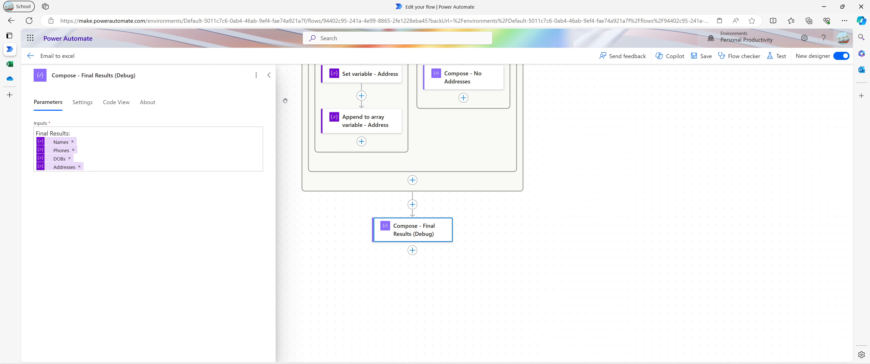
left_click(269, 75)
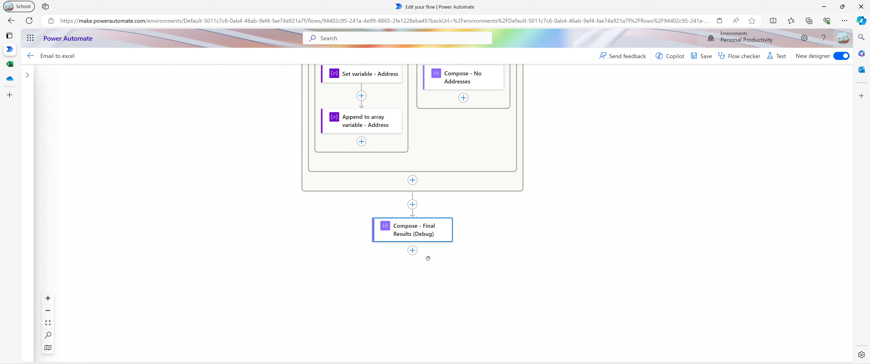
left_click(414, 251)
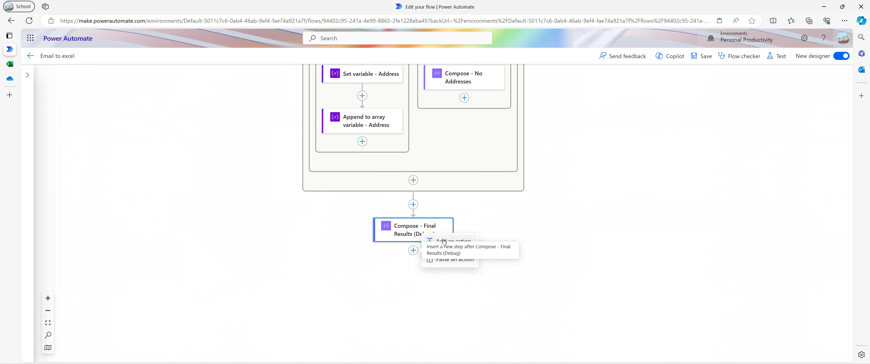
left_click(465, 241)
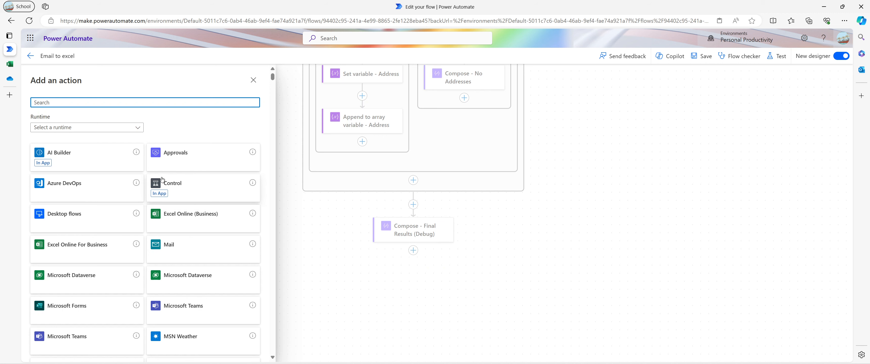
left_click(133, 244)
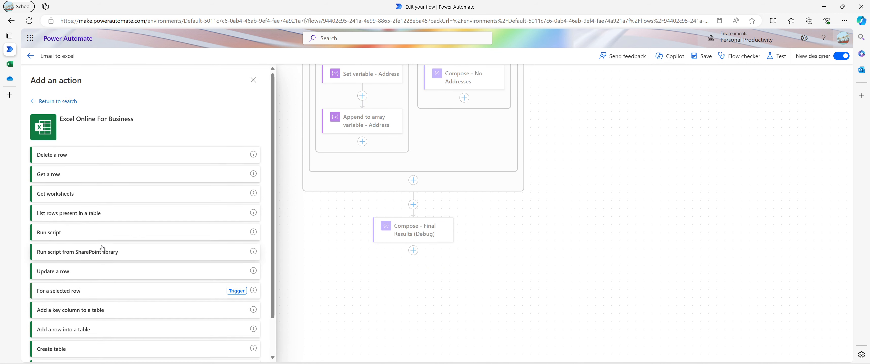
scroll(137, 237, "down", 2)
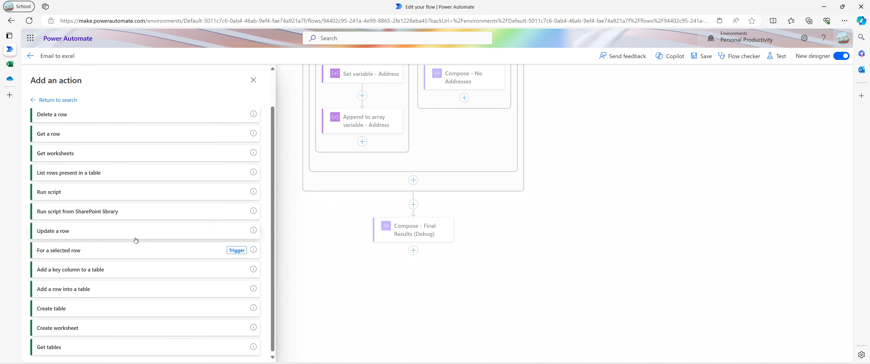
left_click(113, 291)
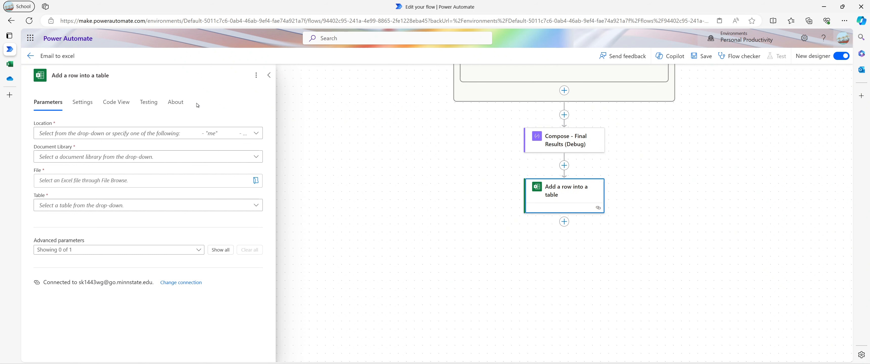
Set the new row action's location to OneDrive for Business and its document library to OneDrive.
left_click(257, 134)
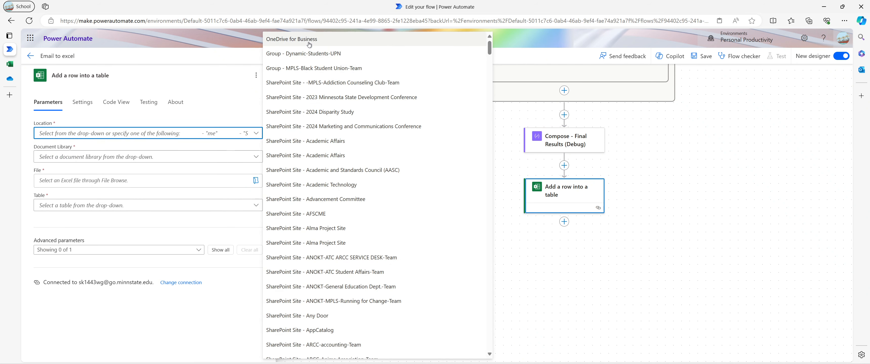
left_click(308, 42)
left_click(257, 158)
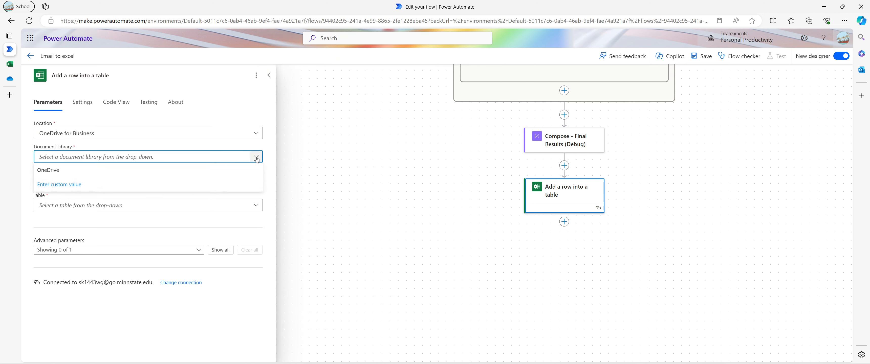
left_click(248, 171)
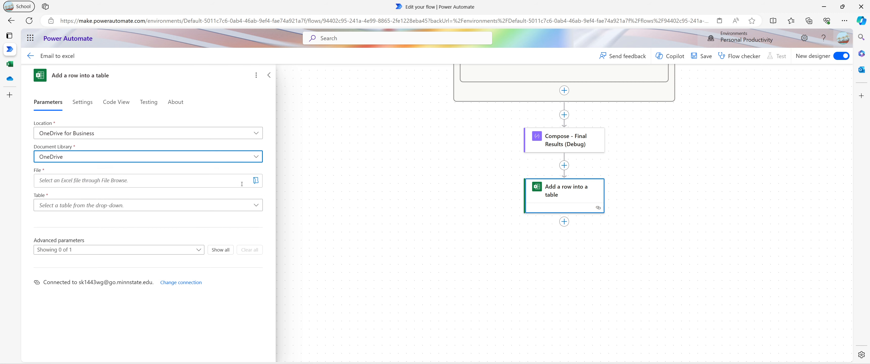
Choose CkEmail.xlsx as the Excel file and Table1 as the table that receives the row.
left_click(255, 181)
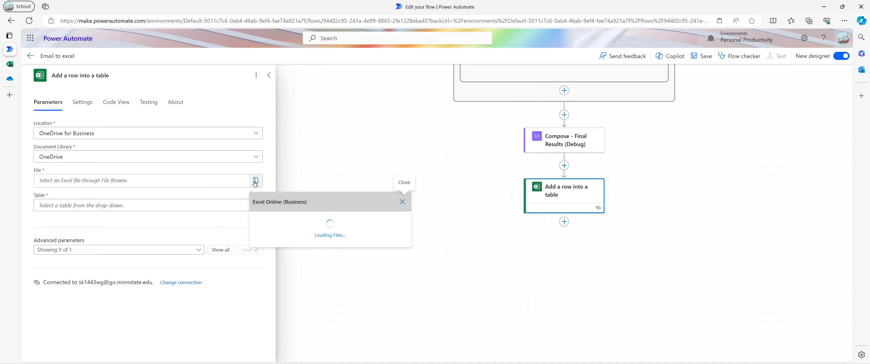
scroll(298, 253, "down", 3)
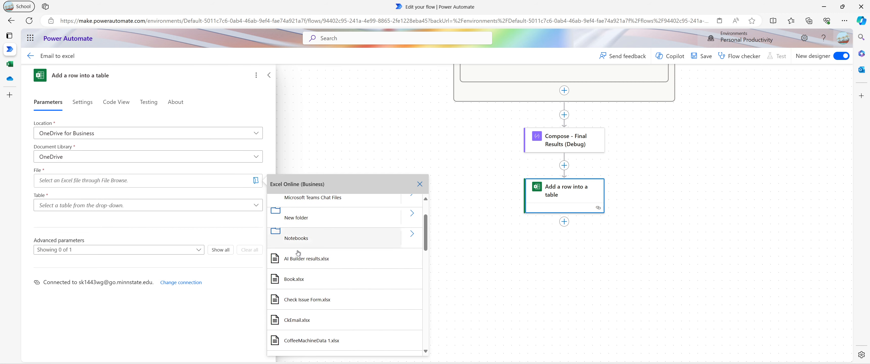
scroll(298, 253, "down", 2)
left_click(298, 296)
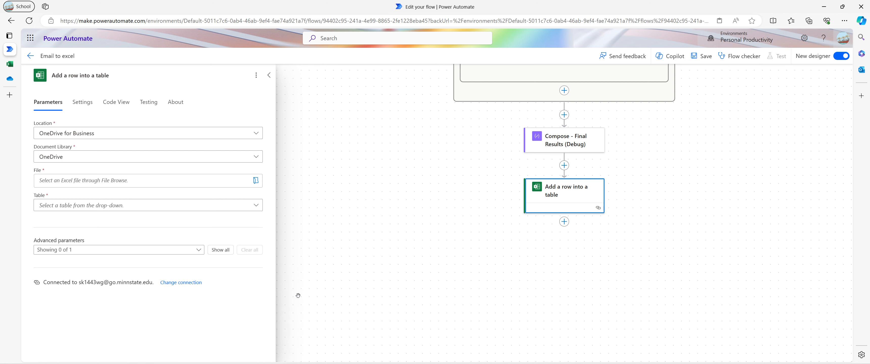
left_click(256, 205)
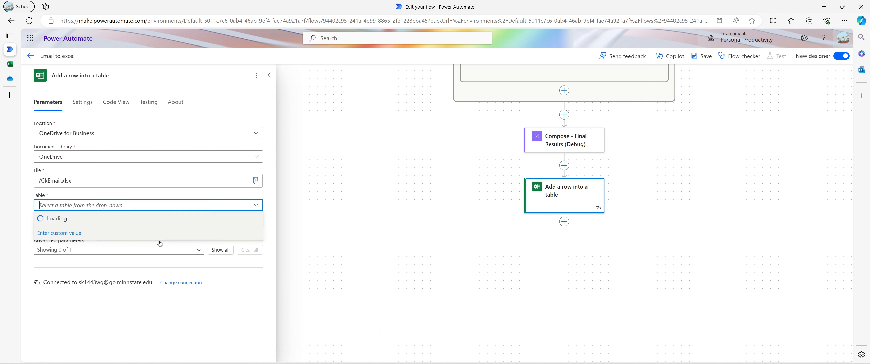
left_click(164, 221)
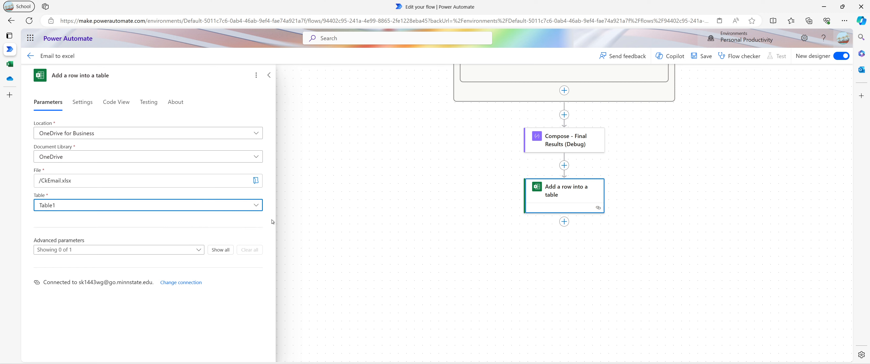
left_click(252, 221)
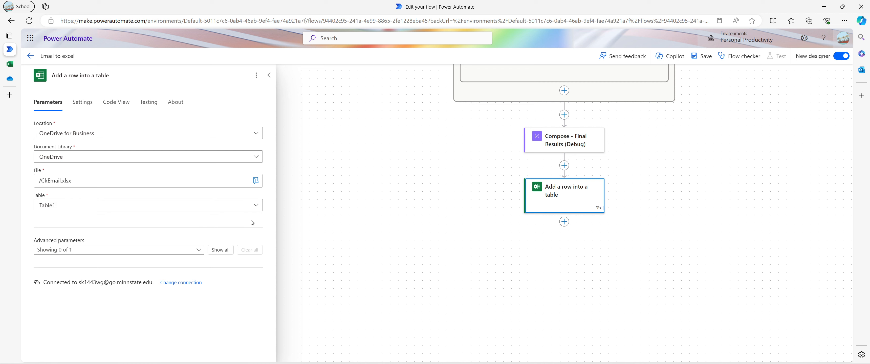
Show all advanced parameters of the row action and set the DateTime Format to ISO 8601.
left_click(213, 249)
scroll(207, 213, "down", 1)
scroll(207, 213, "down", 1)
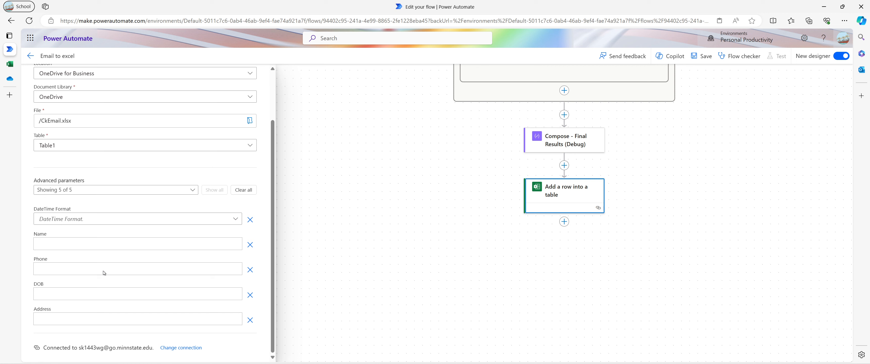
left_click(226, 219)
left_click(236, 219)
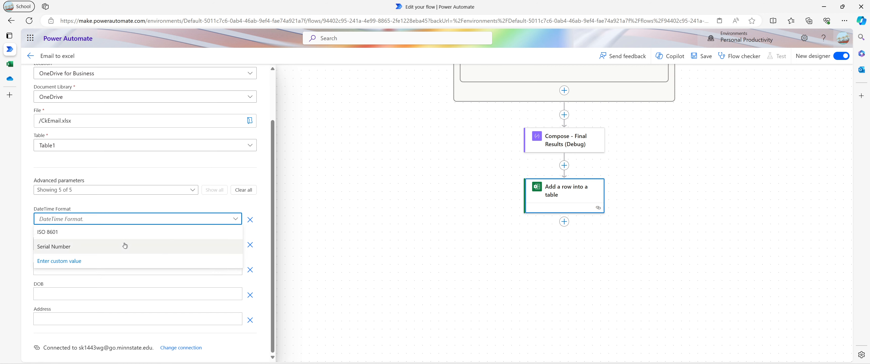
left_click(129, 235)
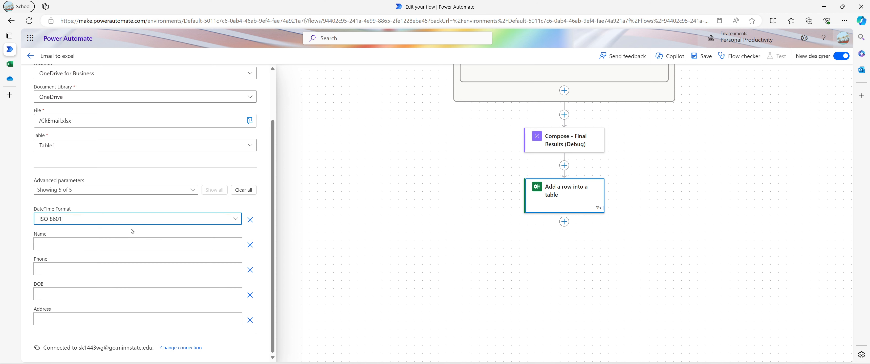
left_click(165, 206)
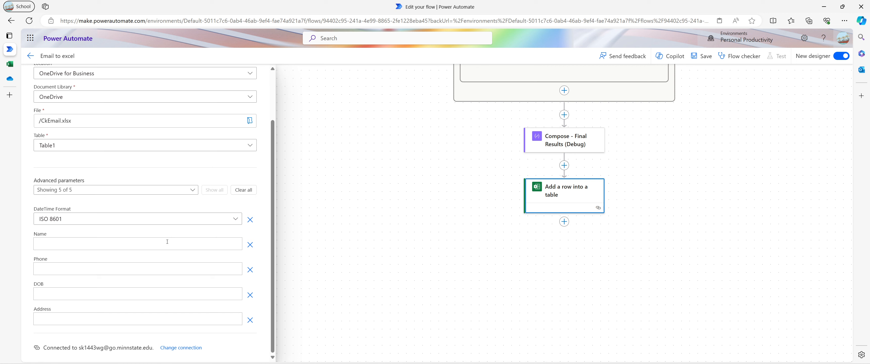
Fill the Name column with the expression variables('Names')[0] and rename the action "Add a row into a table - [0]".
left_click(166, 243)
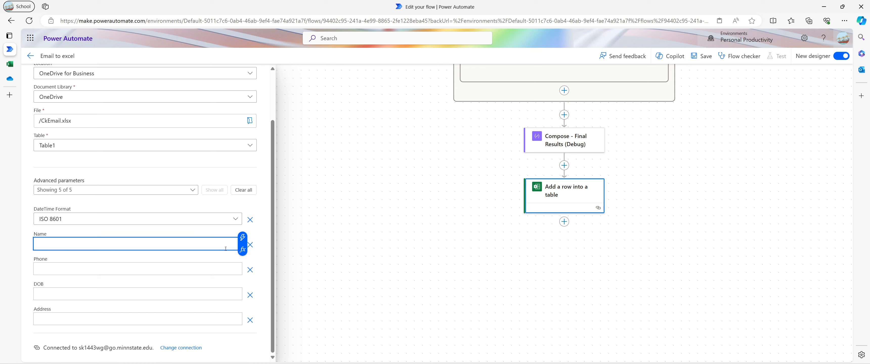
scroll(189, 246, "up", 2)
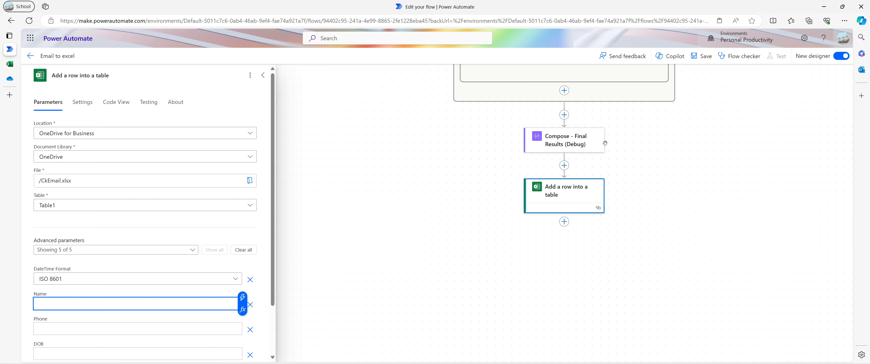
left_click(242, 311)
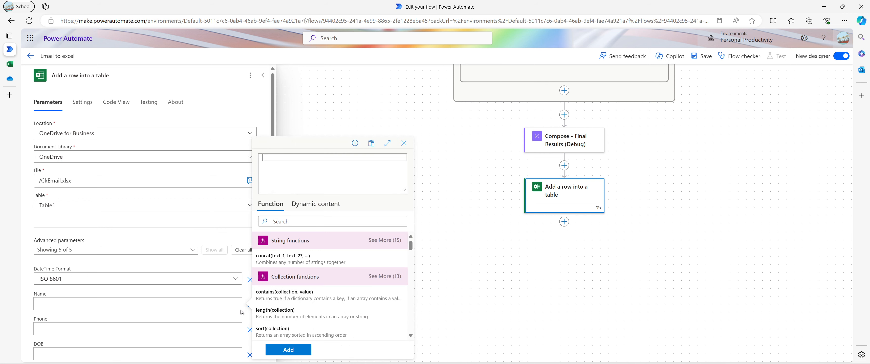
left_click(322, 205)
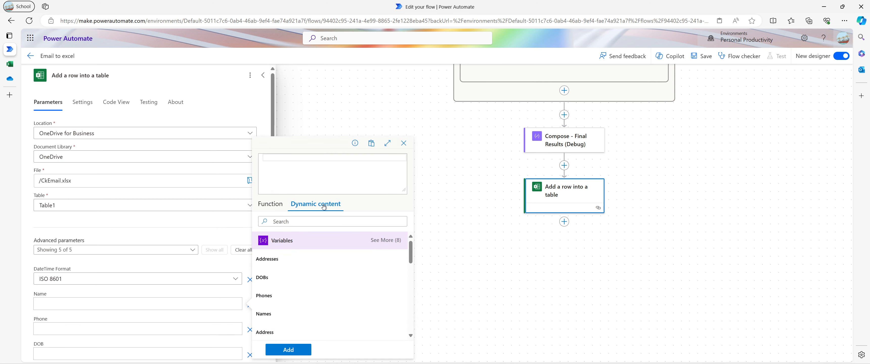
left_click(281, 314)
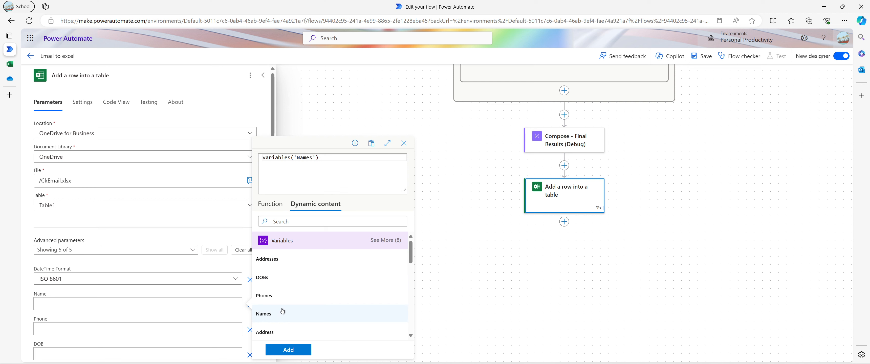
type("[0")
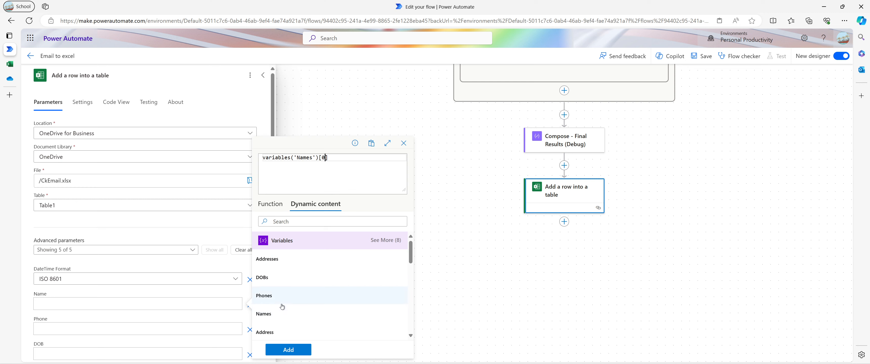
left_click(287, 350)
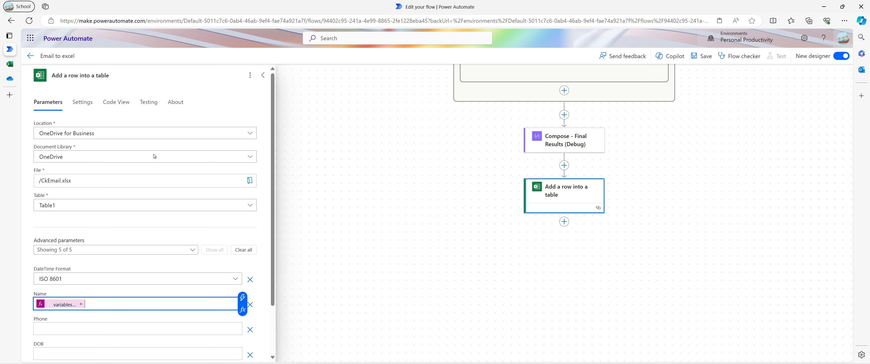
left_click(139, 75)
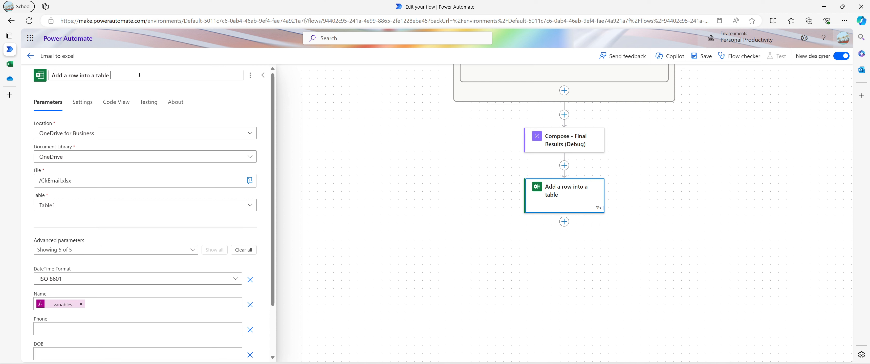
type("- [0]")
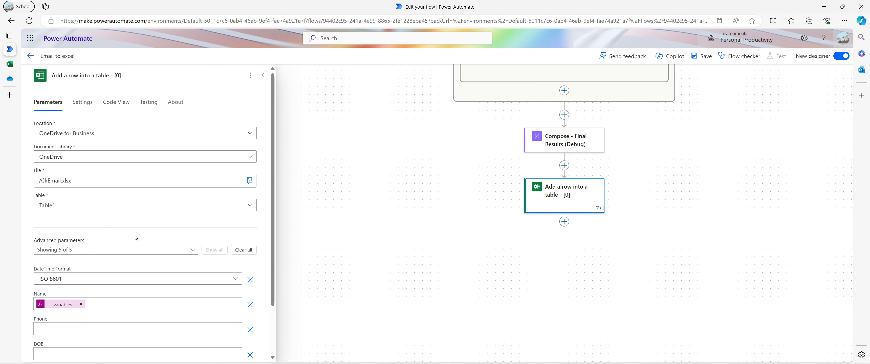
Fill the Phone column with the expression variables('Phones')[0].
scroll(128, 254, "down", 2)
left_click(115, 266)
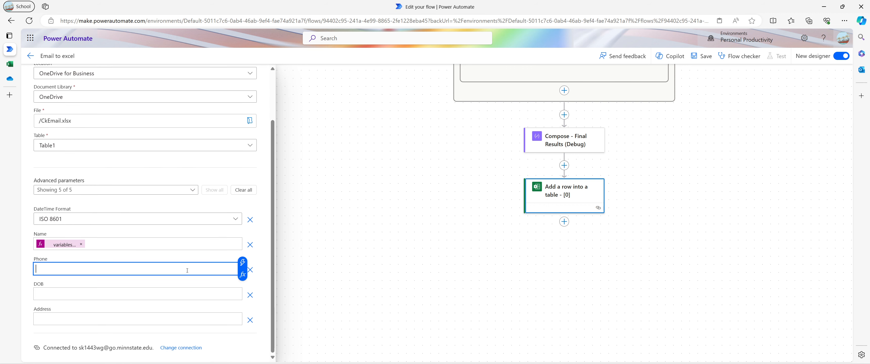
left_click(242, 274)
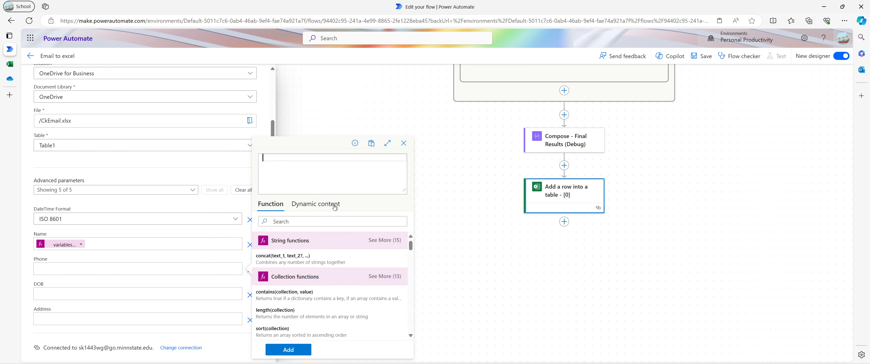
left_click(330, 203)
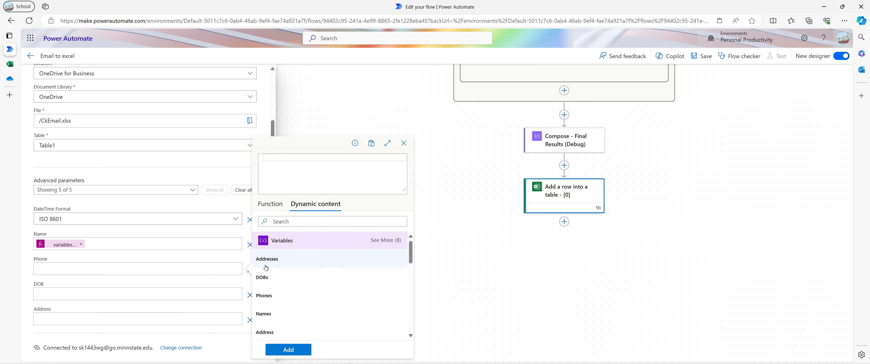
left_click(265, 294)
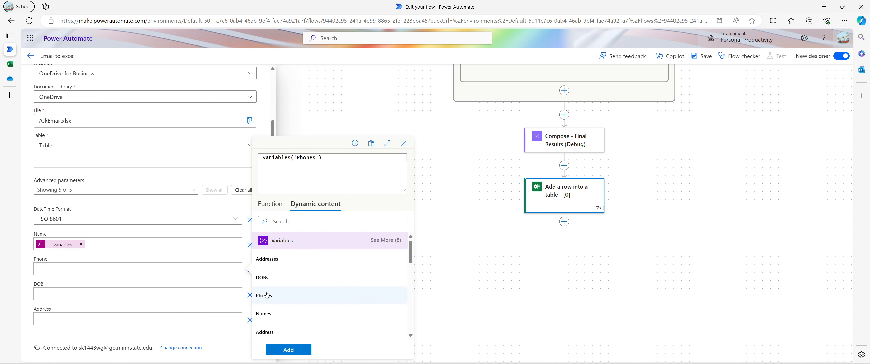
type("[0]")
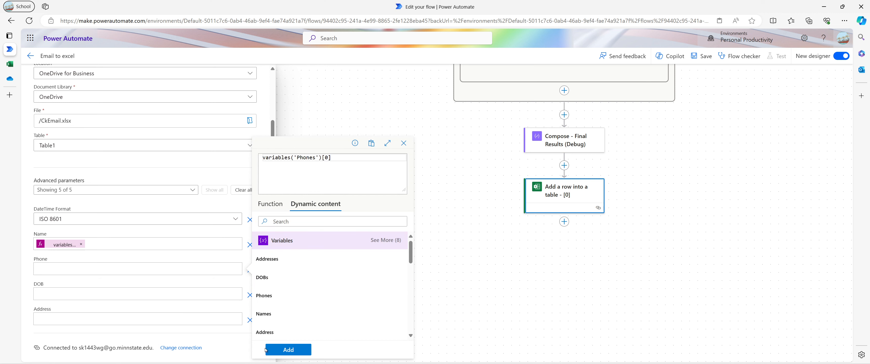
left_click(287, 349)
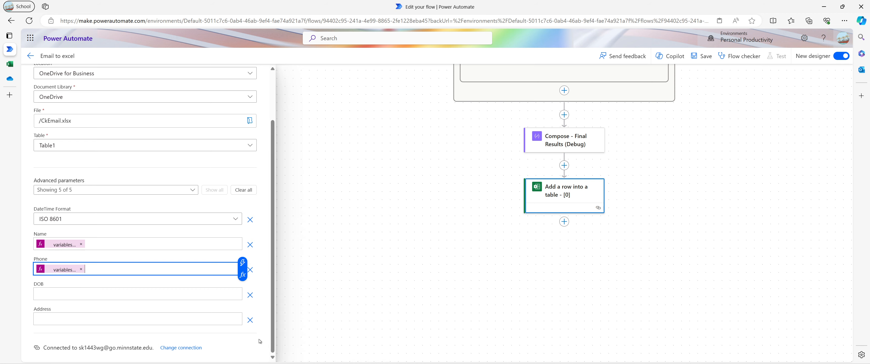
Fill the DOB column with the expression variables('DOBs')[0].
left_click(219, 297)
left_click(242, 300)
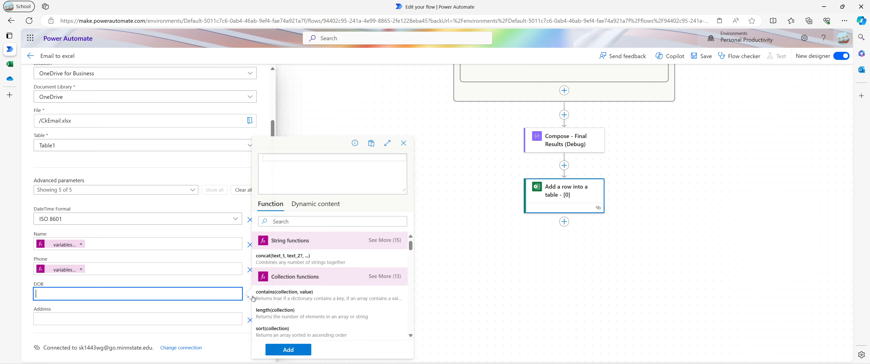
left_click(321, 204)
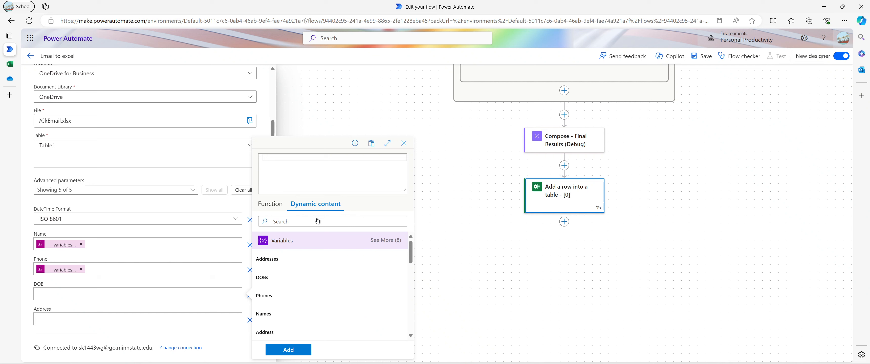
left_click(276, 278)
type("[0")
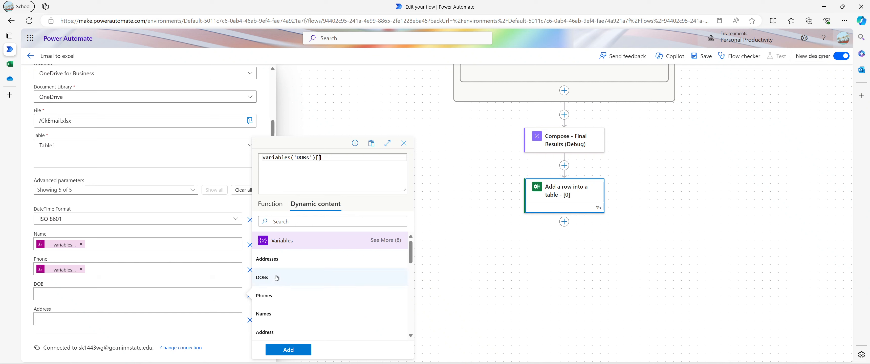
type("]")
left_click(273, 351)
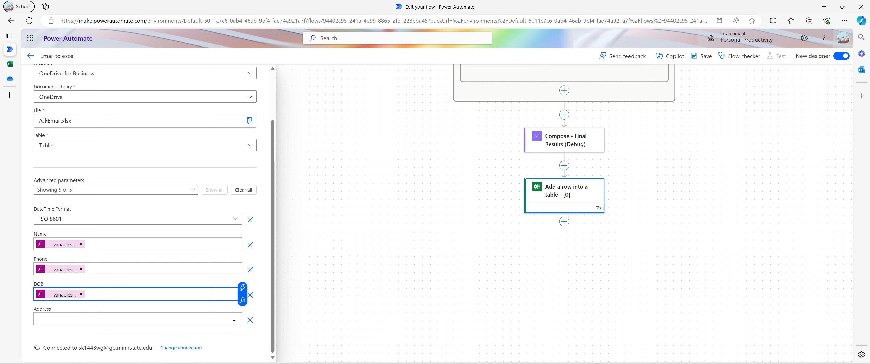
Fill the Address column of the [0] row action with the expression variables('Addresses')[0].
left_click(224, 321)
left_click(242, 325)
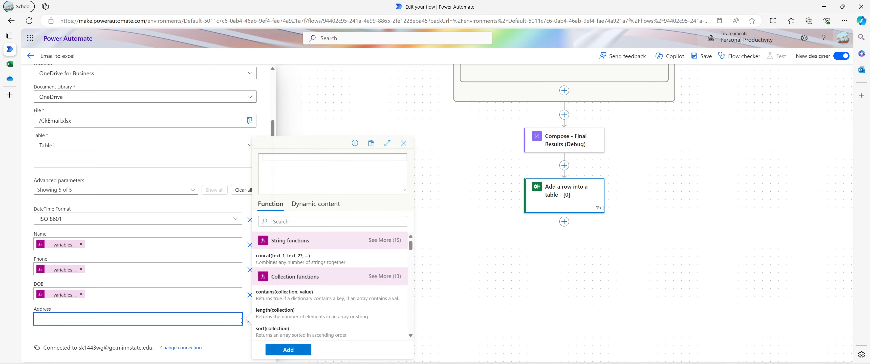
left_click(319, 207)
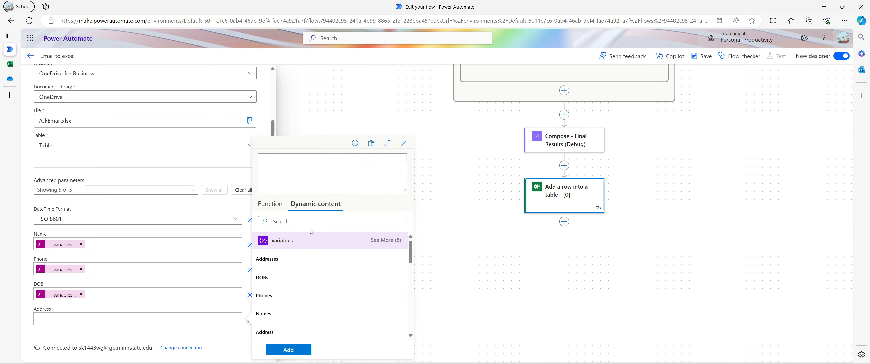
left_click(294, 260)
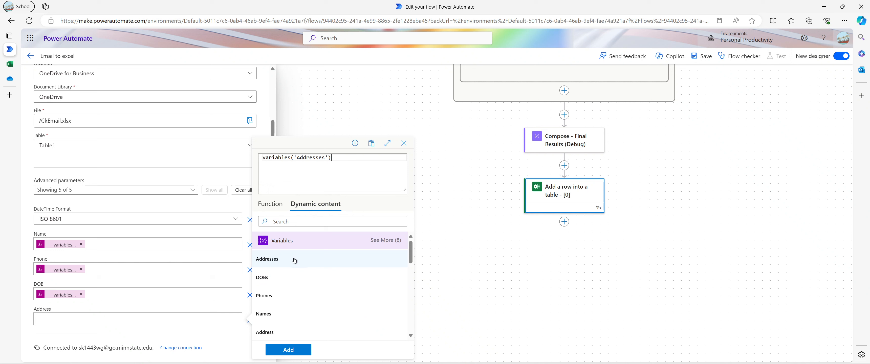
type("[0")
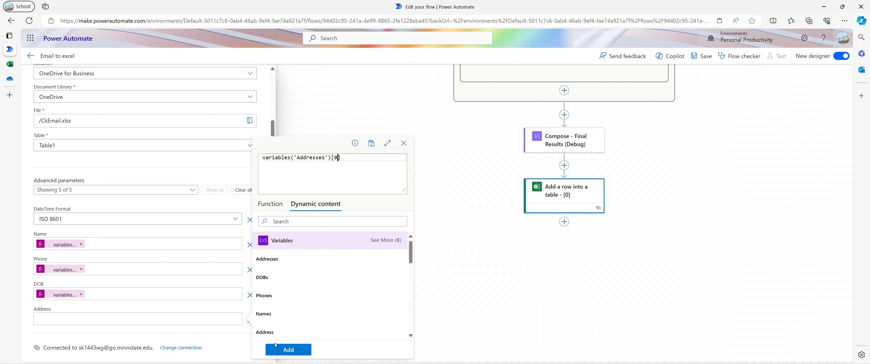
left_click(288, 350)
scroll(216, 281, "up", 2)
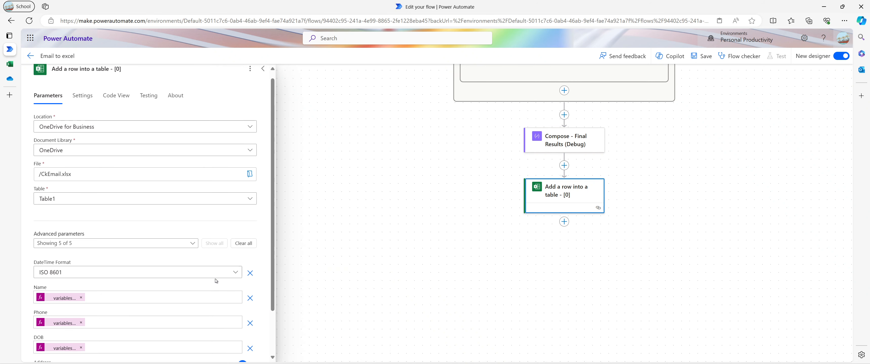
scroll(339, 255, "down", 2)
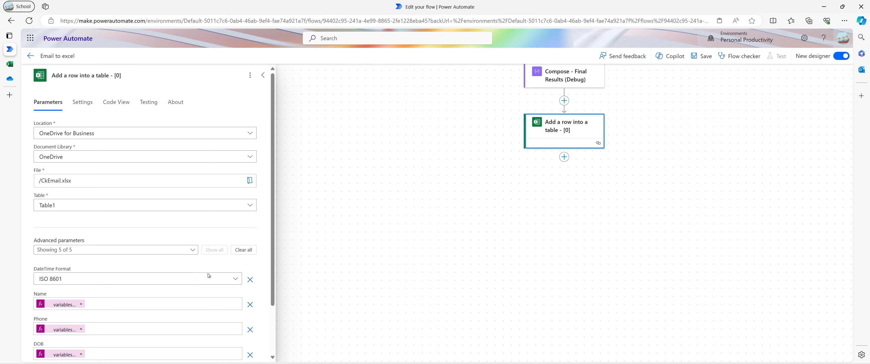
scroll(210, 276, "down", 2)
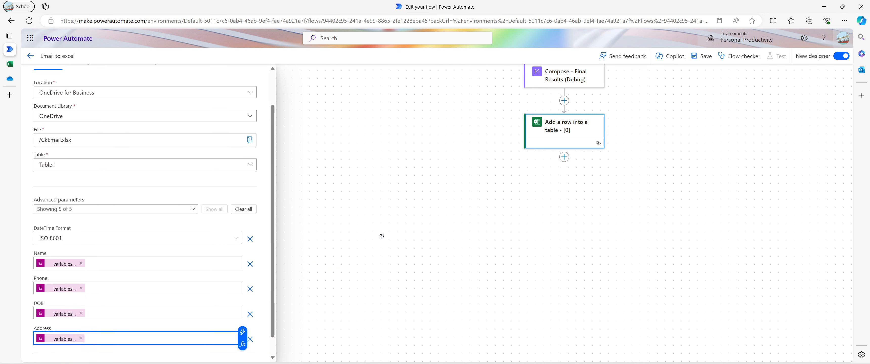
Copy the "Add a row into a table - [0]" action and paste two copies of it below at the end of the flow.
left_click(539, 145)
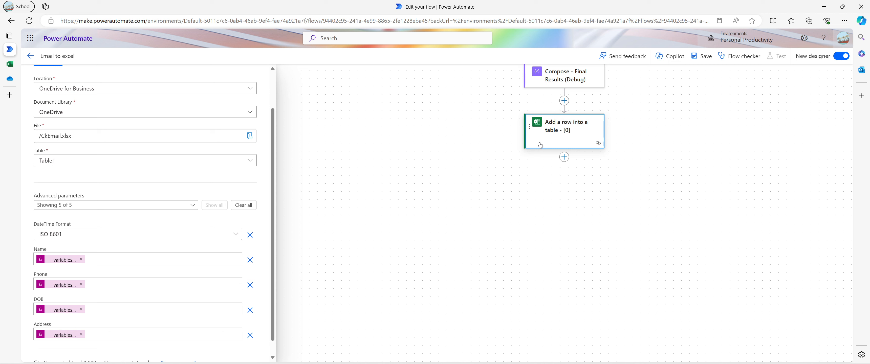
right_click(540, 145)
left_click(552, 165)
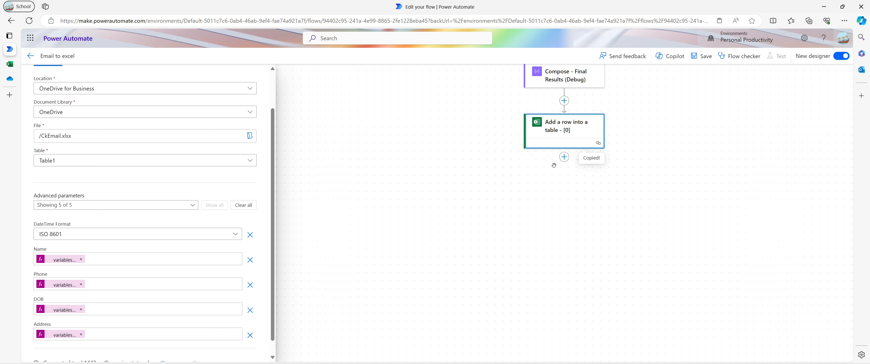
left_click(564, 157)
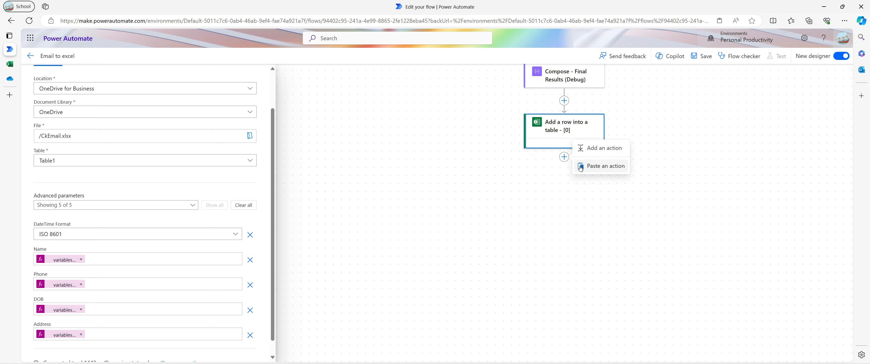
left_click(581, 167)
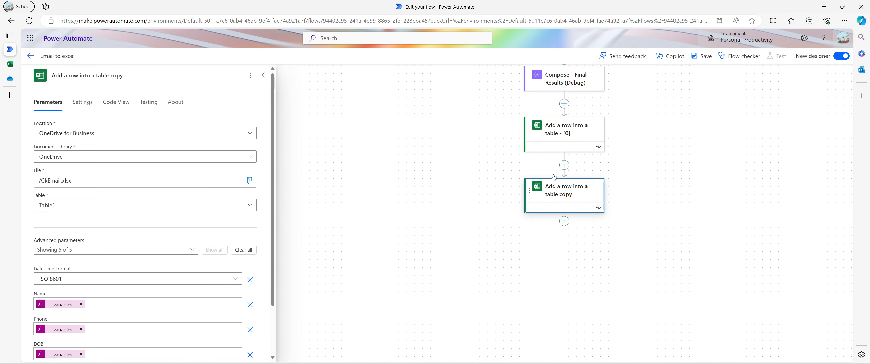
left_click(564, 223)
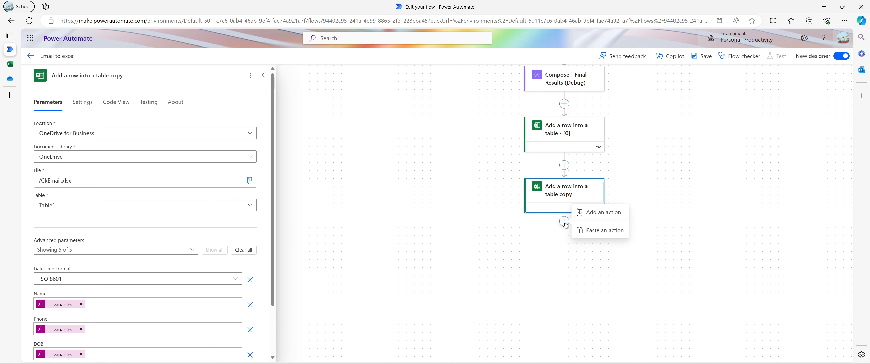
left_click(578, 230)
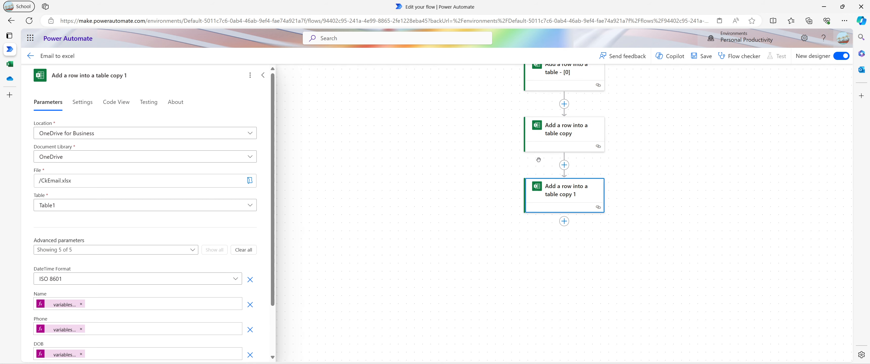
Rename the first copied row action "Add a row into a table - [1]".
left_click(541, 144)
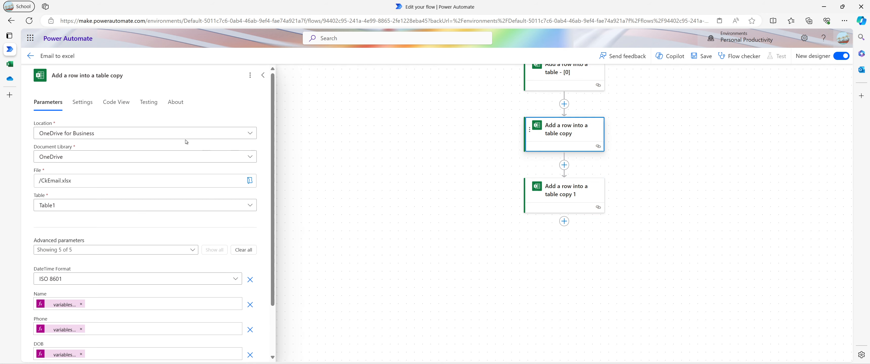
left_click(133, 77)
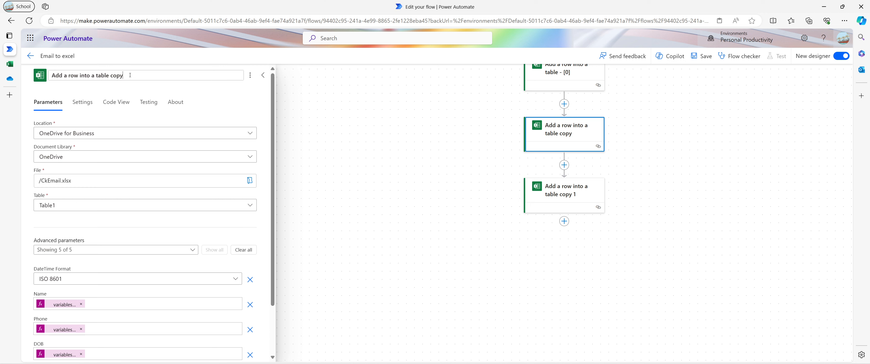
key("BackSpace")
key("BackSpace")
type("- [1")
Change the Name column of the [1] row action to the expression variables('Names')[1].
scroll(76, 264, "down", 2)
left_click(76, 265)
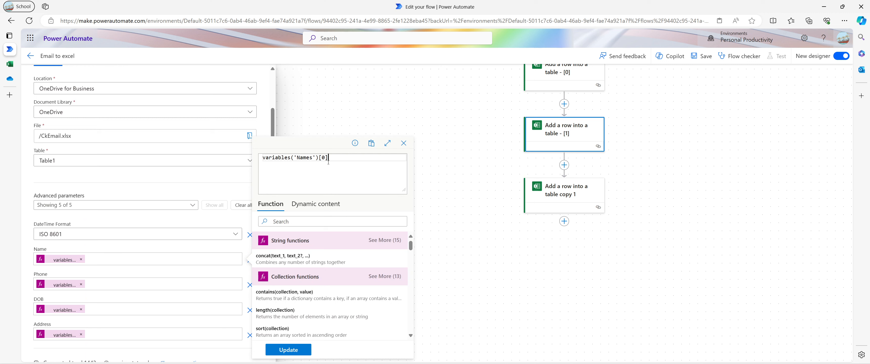
key("Left")
key("BackSpace")
type("1")
left_click(286, 351)
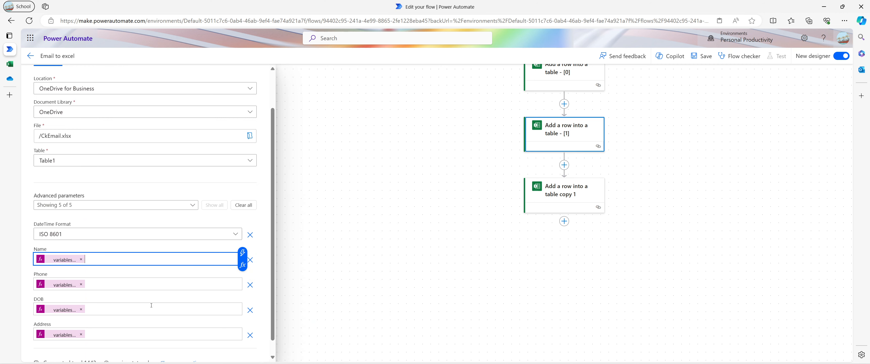
Change the Phone column of the [1] row action to the expression variables('Phones')[1].
left_click(70, 287)
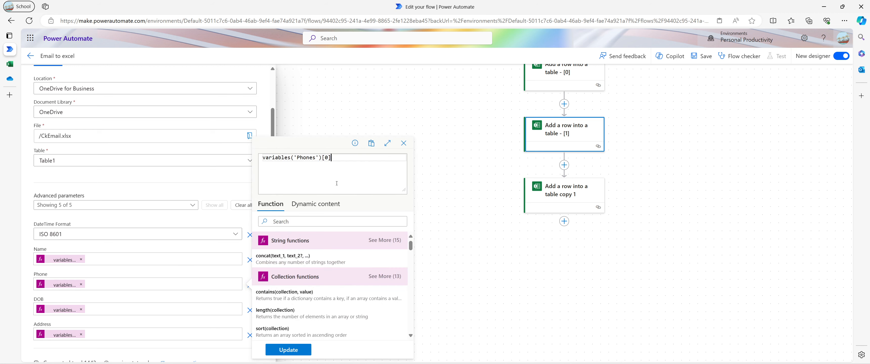
key("BackSpace")
key("BackSpace")
key("BackSpace")
type("[1")
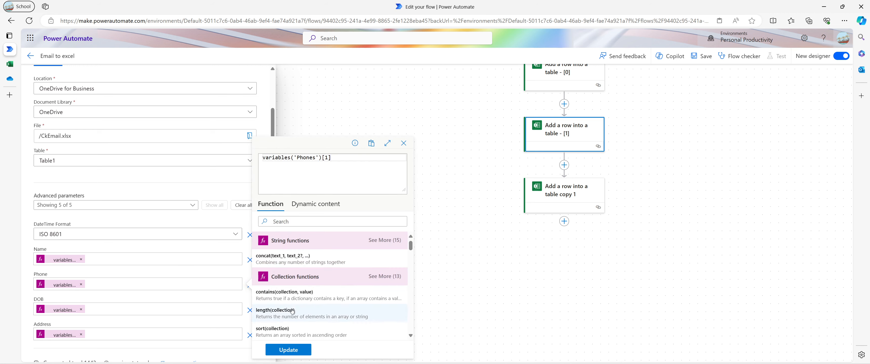
left_click(288, 349)
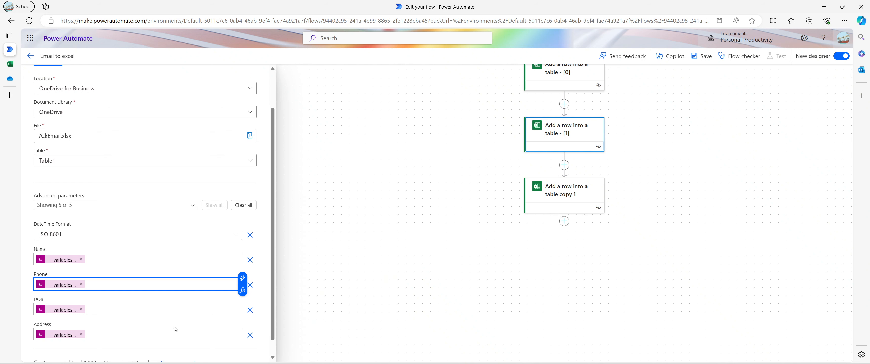
Change the DOB column of the [1] row action to the expression variables('DOBs')[1].
left_click(66, 310)
key("Left")
key("BackSpace")
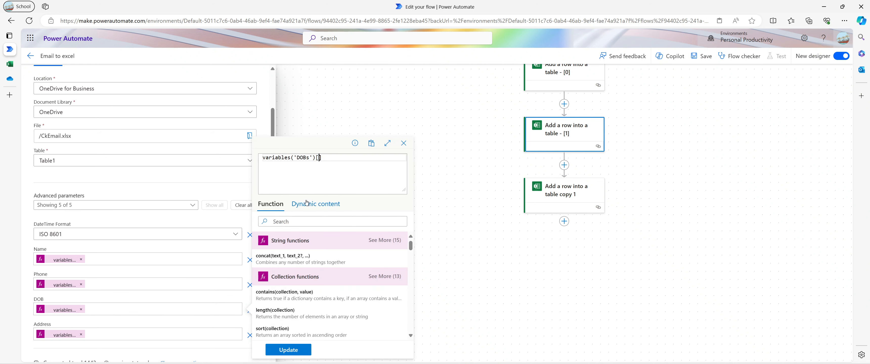
type("1")
left_click(288, 350)
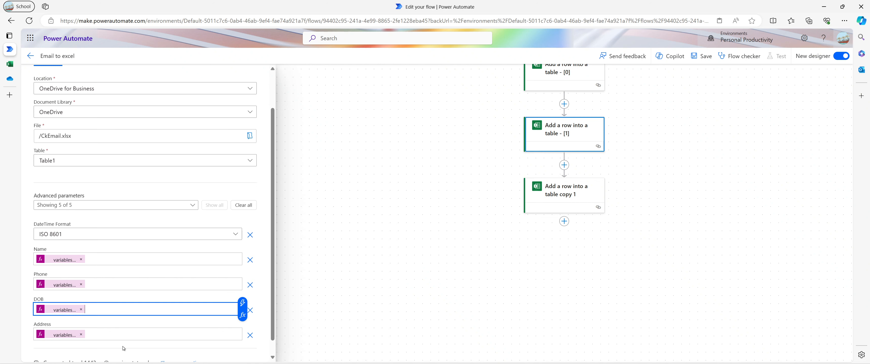
Change the Address column of the [1] row action to the expression variables('Addresses')[1].
left_click(66, 334)
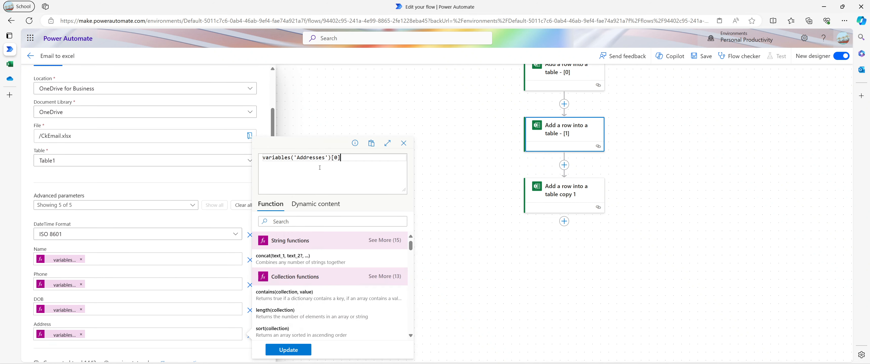
key("Left")
key("BackSpace")
type("1")
left_click(286, 350)
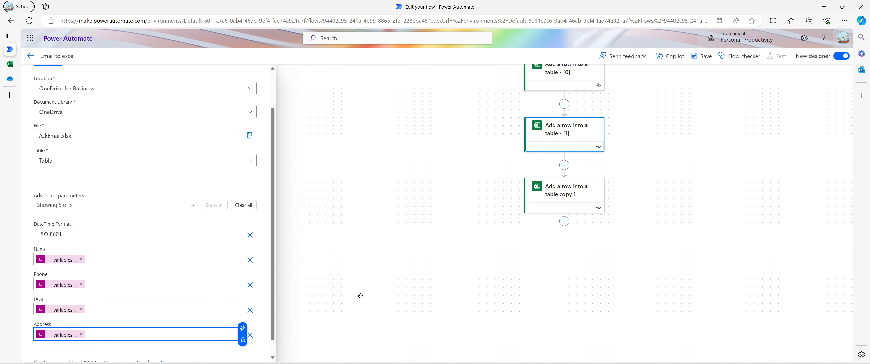
Rename the second copied row action "Add a row into a table - [2]".
left_click(555, 209)
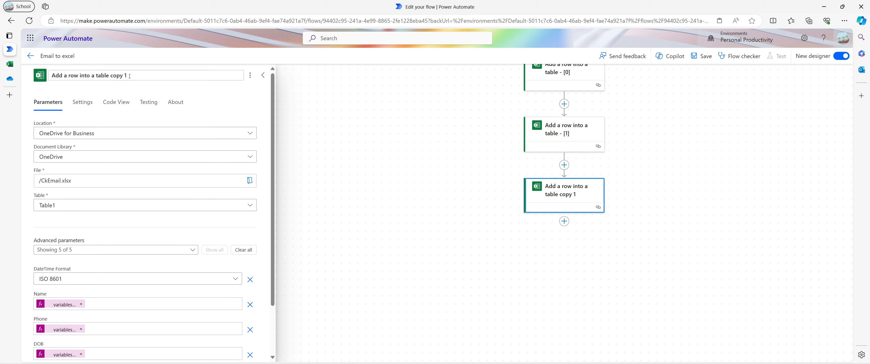
key("BackSpace")
key("BackSpace")
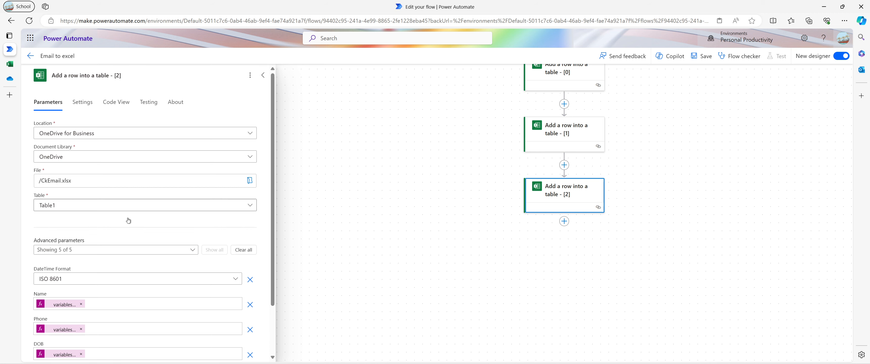
Change the Name column of the [2] row action to the expression variables('Names')[1].
scroll(98, 291, "down", 2)
left_click(71, 248)
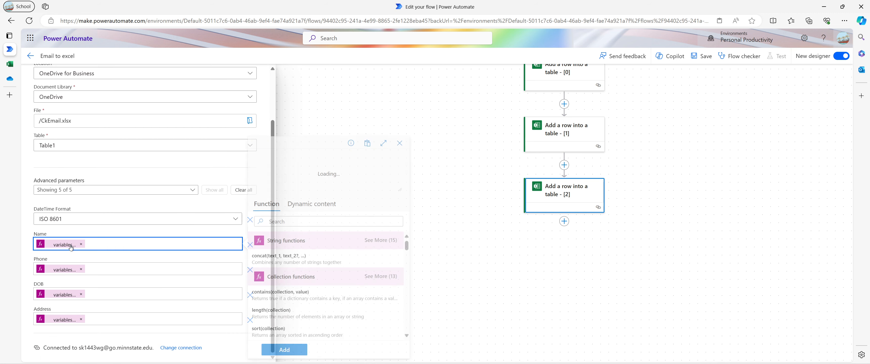
key("Left")
key("BackSpace")
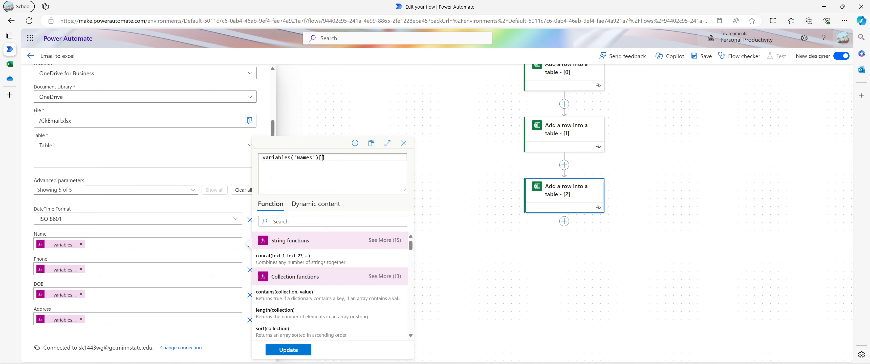
type("1")
left_click(288, 350)
Change the Phone column of the [2] row action to the expression variables('Phones')[1].
left_click(68, 272)
key("Left")
key("BackSpace")
type("1")
left_click(288, 350)
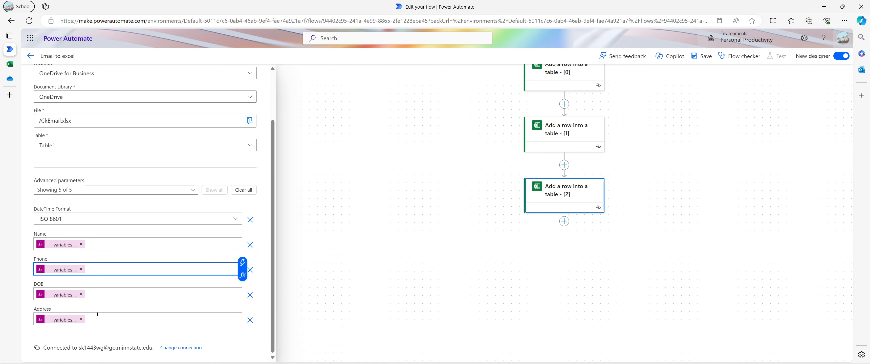
Change the DOB column of the [2] row action to the expression variables('DOBs')[2].
left_click(73, 295)
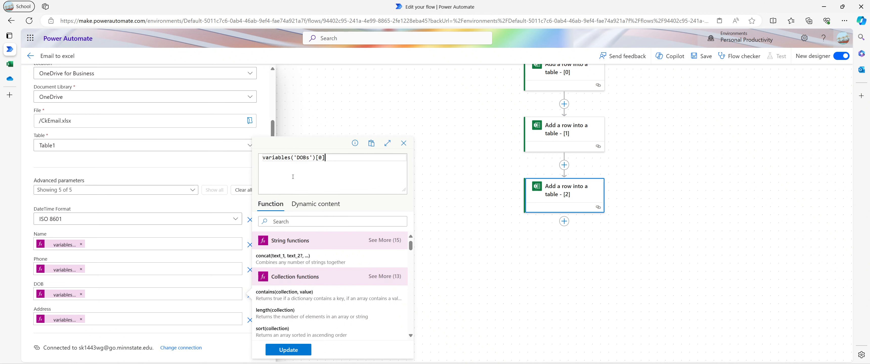
key("Left")
key("BackSpace")
type("2")
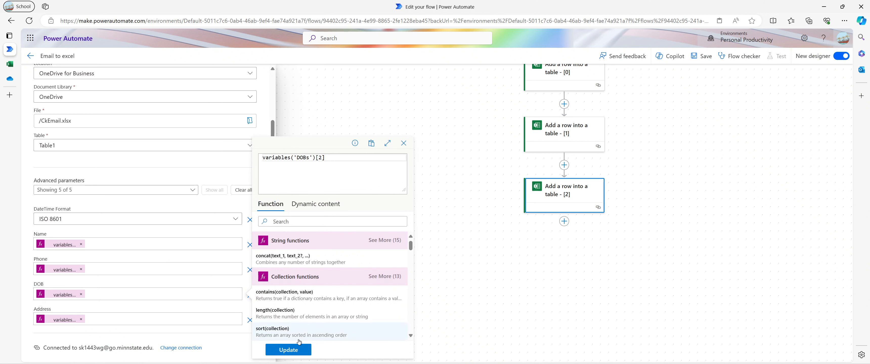
left_click(298, 350)
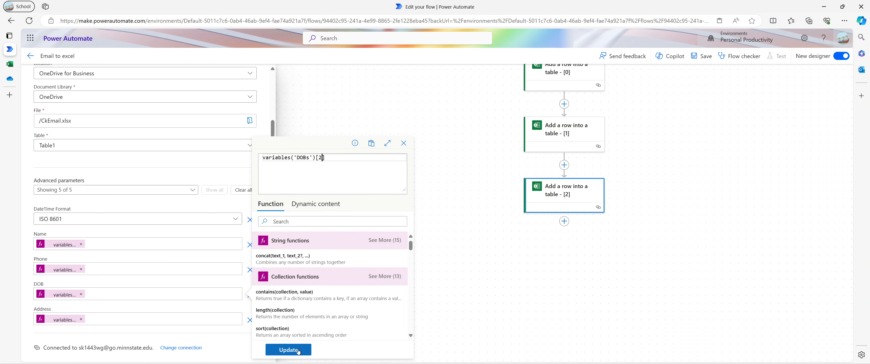
Change the Address column of the [2] row action to the expression variables('Addresses')[2] and close the action's settings.
left_click(72, 320)
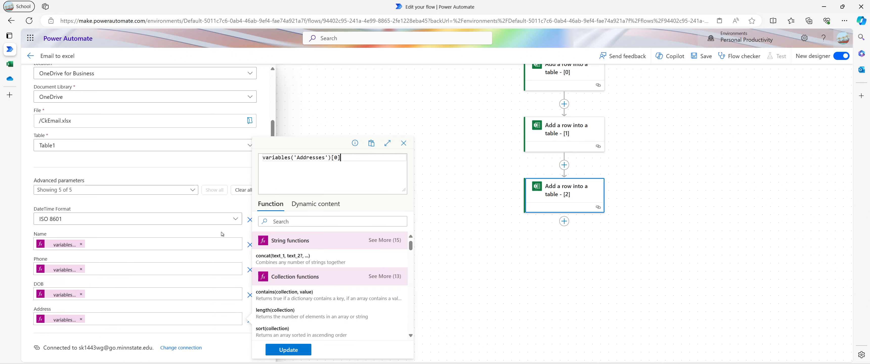
key("Left")
key("BackSpace")
type("2")
left_click(288, 350)
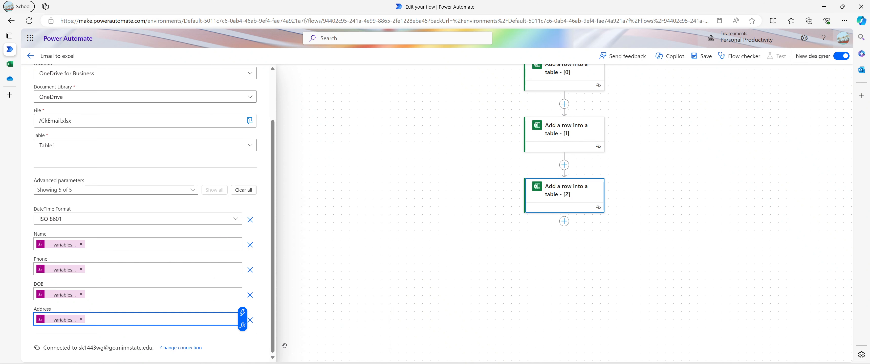
left_click(422, 208)
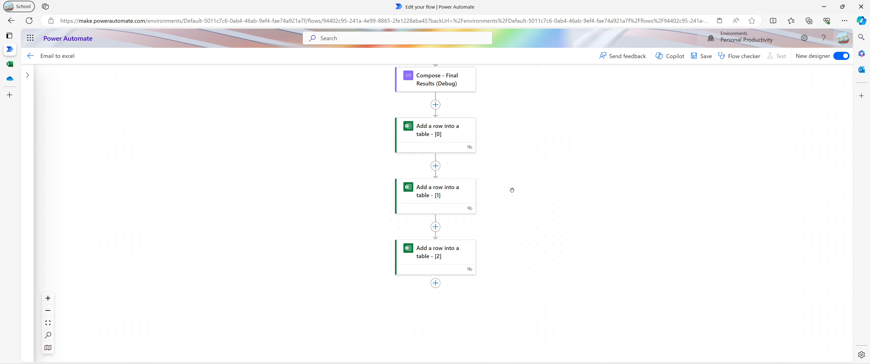
Save the flow and check the table in the CkEmail workbook before testing.
left_click(695, 60)
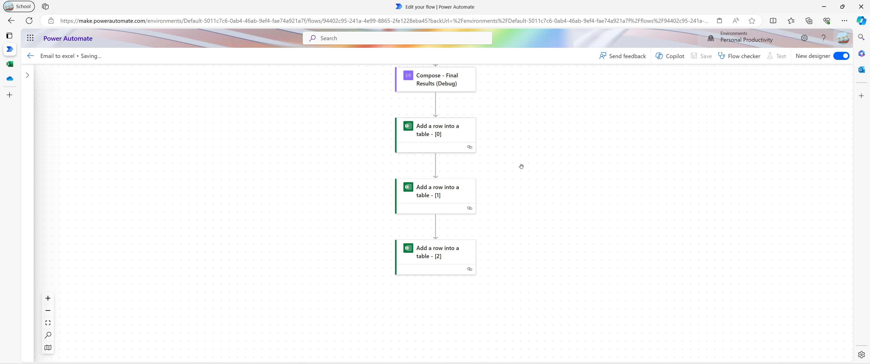
scroll(523, 168, "down", 5)
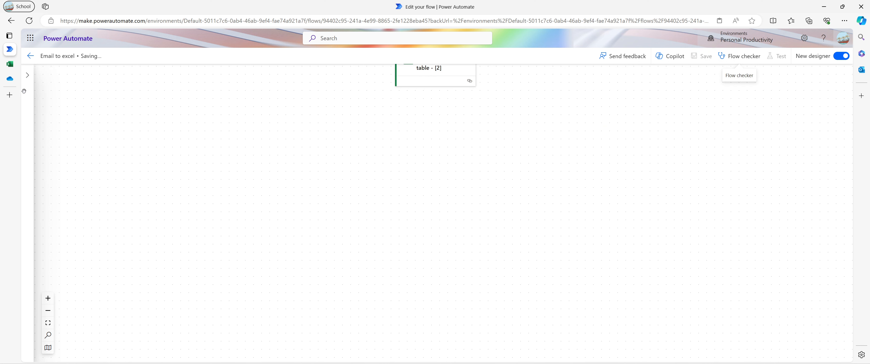
left_click(9, 64)
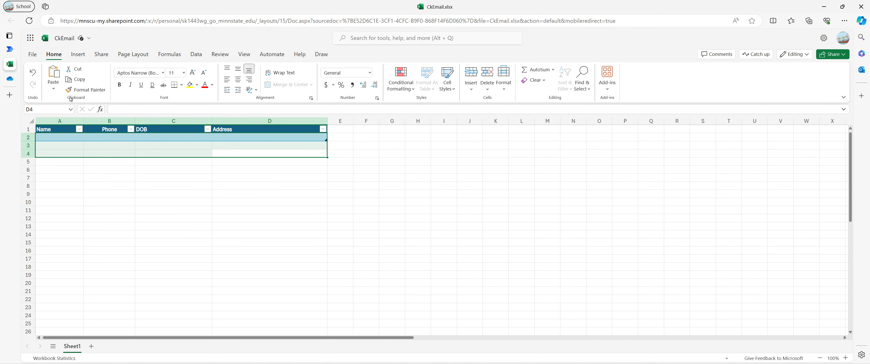
left_click(10, 49)
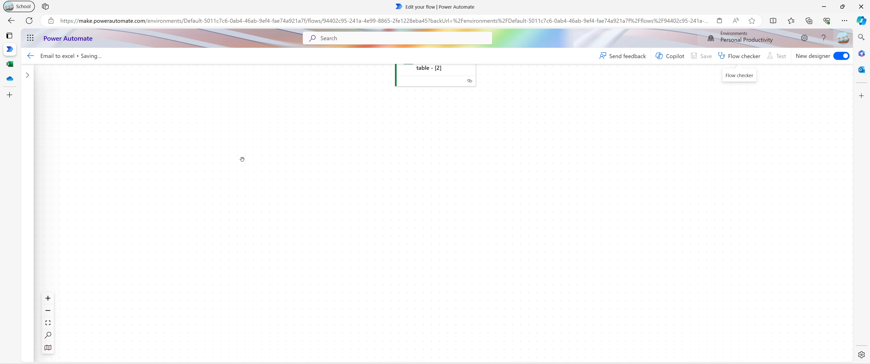
scroll(241, 162, "up", 5)
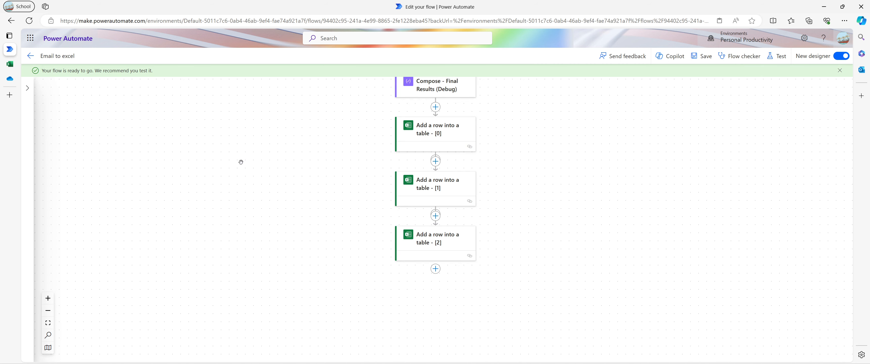
scroll(241, 162, "up", 5)
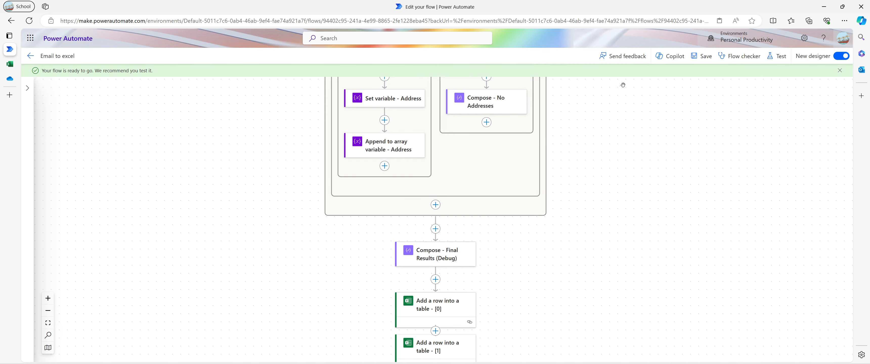
Test the flow automatically with a recently used trigger, choosing the most recent successful test run.
left_click(777, 56)
left_click(726, 102)
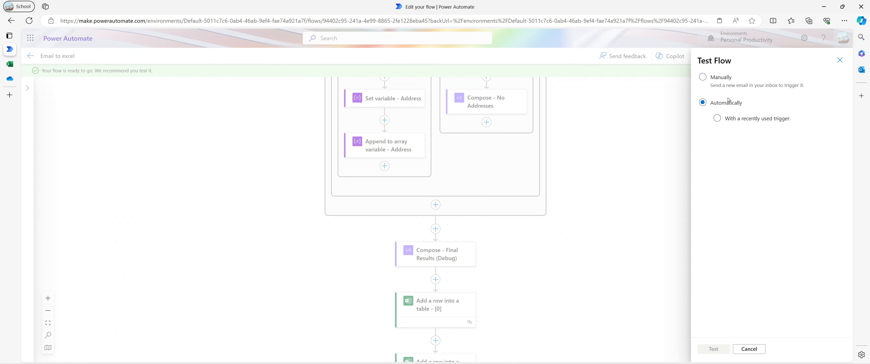
left_click(728, 119)
left_click(713, 139)
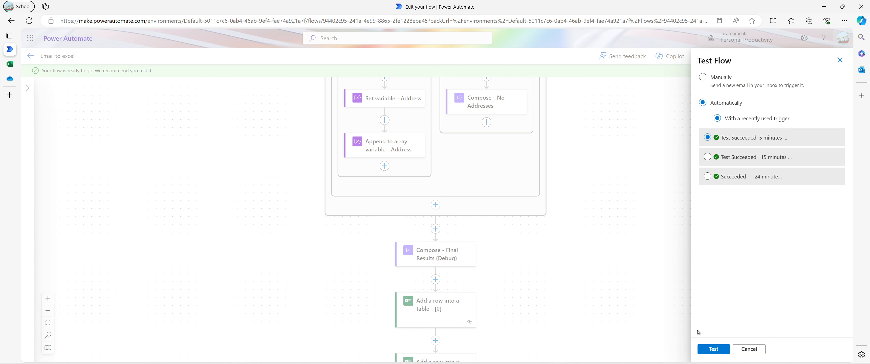
left_click(221, 196)
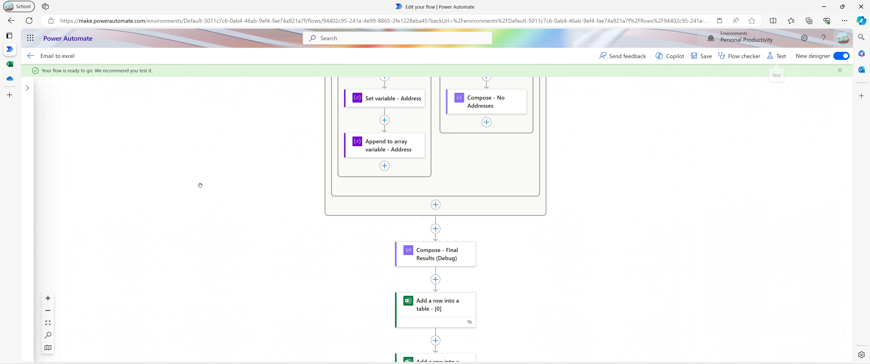
Examine the rows added to the CkEmail workbook and the run inputs of the [1] row action.
left_click(10, 64)
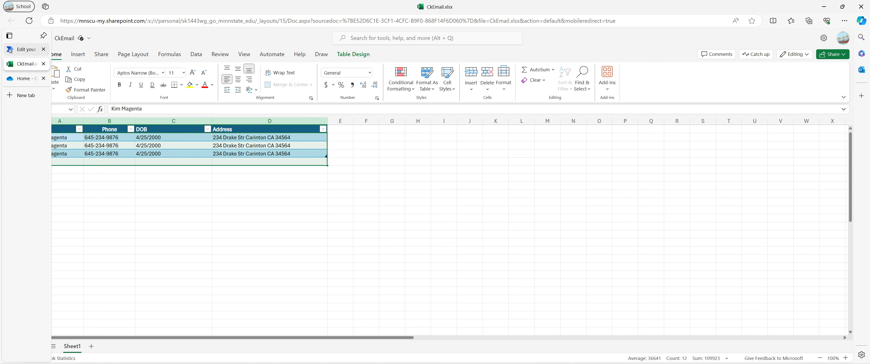
left_click(20, 49)
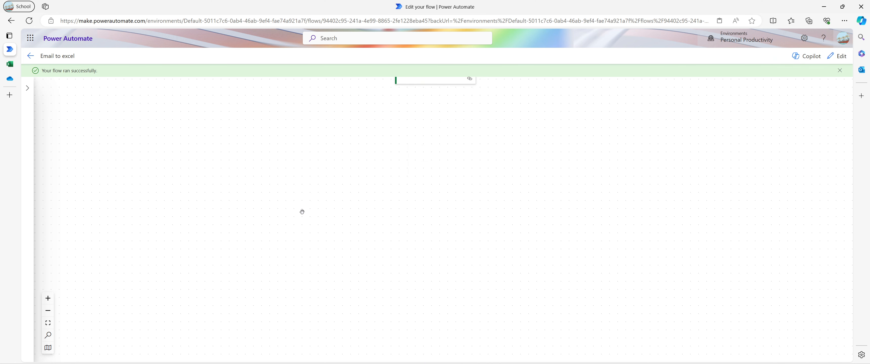
scroll(300, 210, "up", 5)
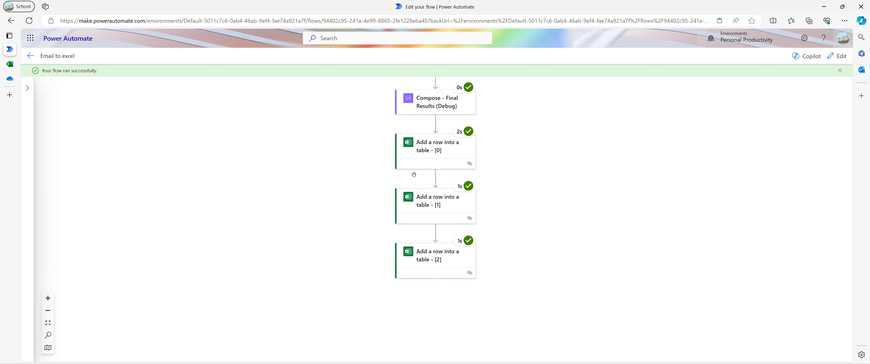
left_click(417, 211)
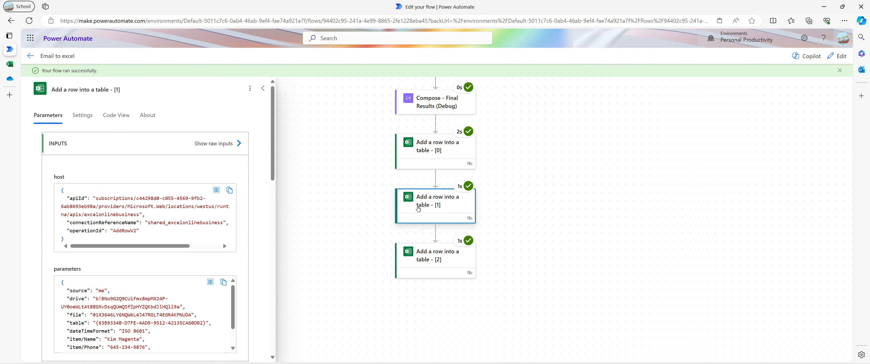
scroll(157, 219, "down", 1)
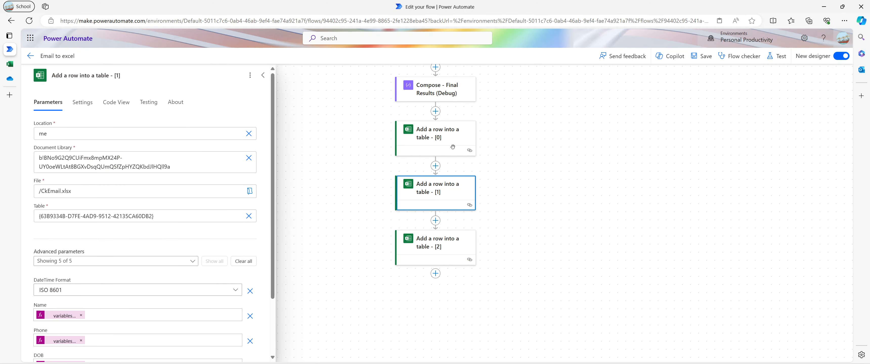
Reopen the flow for editing in the classic designer, with the new designer turned off.
scroll(450, 150, "up", 5)
key("F5")
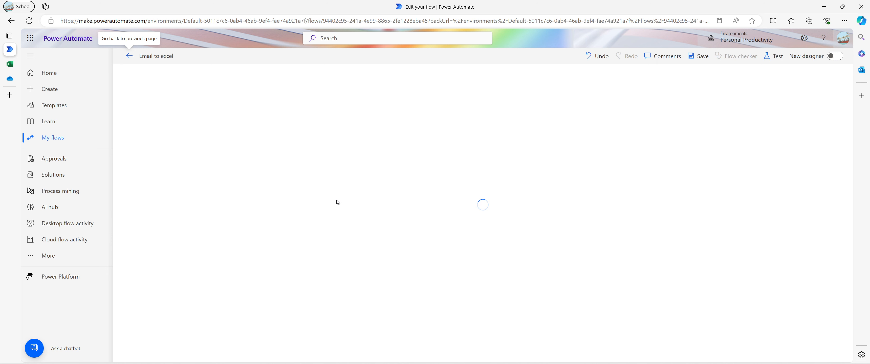
key("ctrl+s")
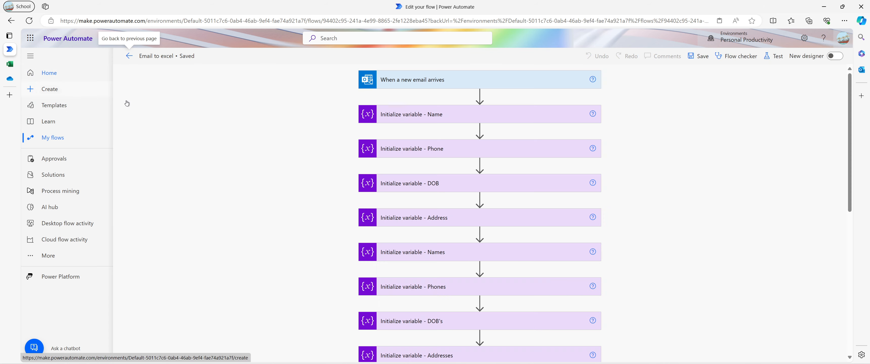
scroll(307, 170, "down", 2)
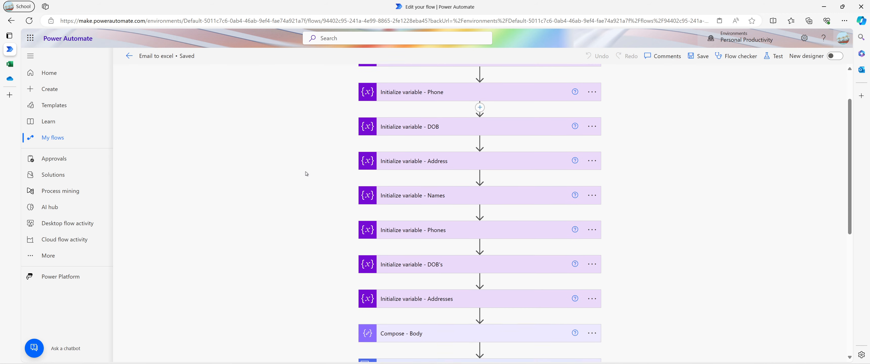
scroll(306, 172, "down", 8)
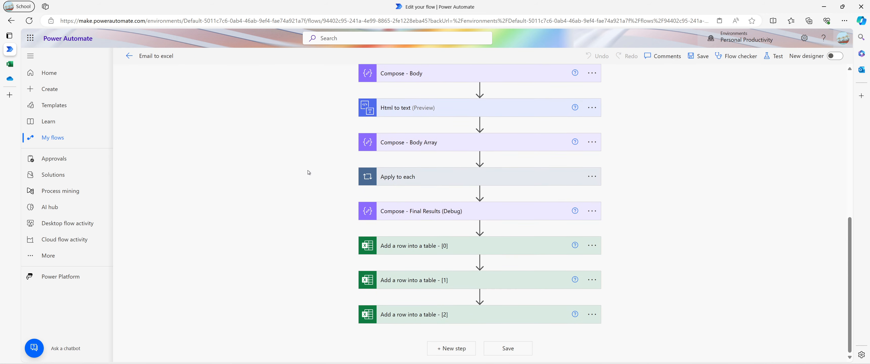
Update the Name column of the [1] row action to the expression variables('Names')[1].
left_click(423, 278)
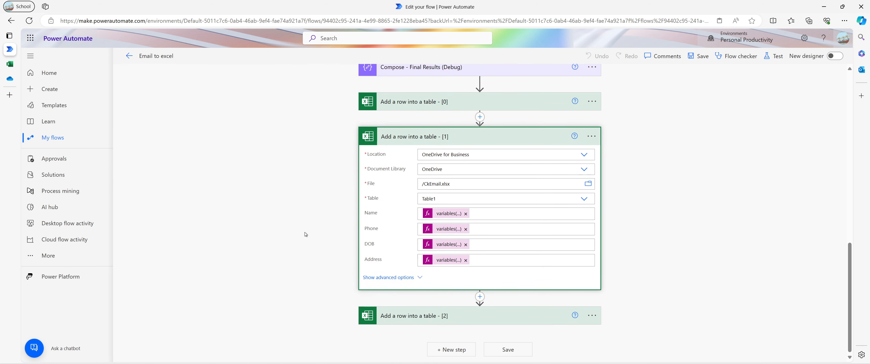
left_click(450, 215)
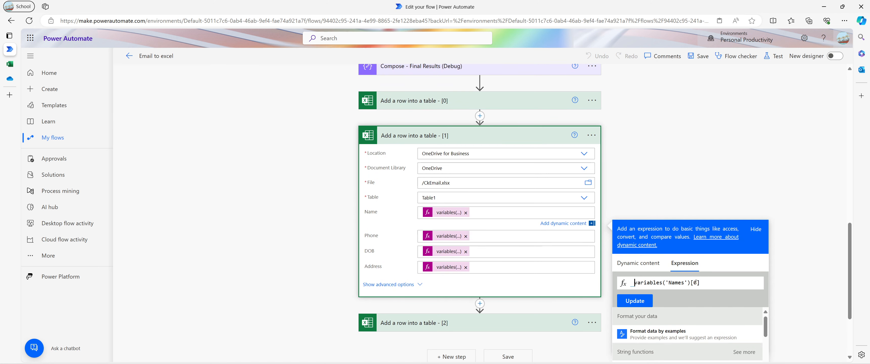
type("1")
scroll(758, 299, "down", 3)
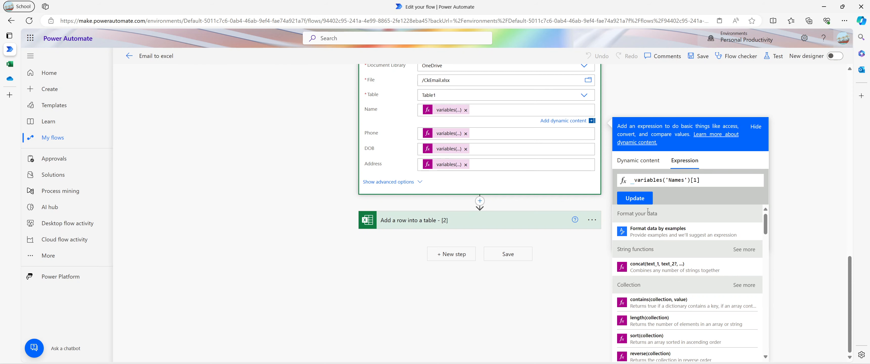
left_click(642, 202)
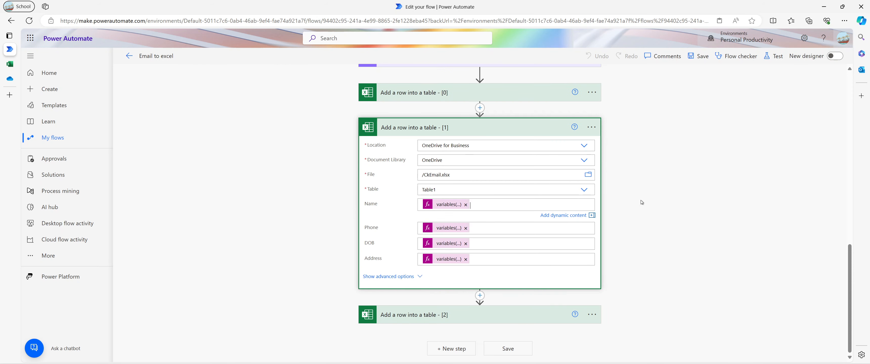
Update the Phone column of the [1] row action to the expression variables('Phones')[1].
left_click(430, 226)
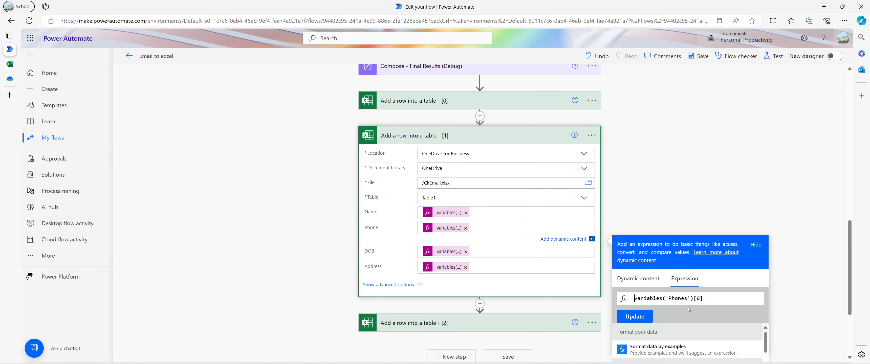
key("BackSpace")
type("1")
left_click(635, 317)
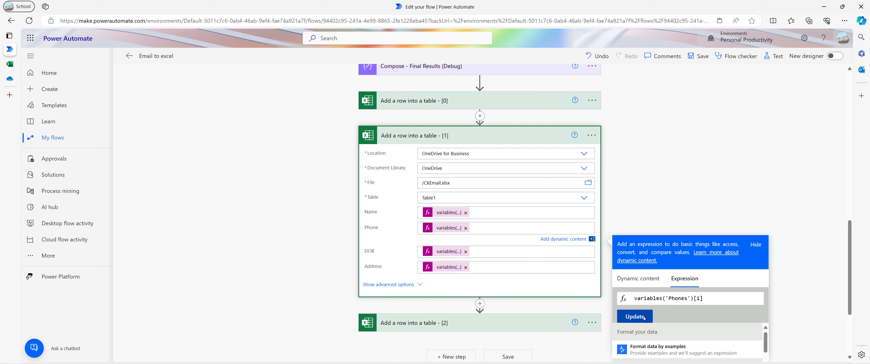
Update the DOB column of the [1] row action to the expression variables('DOBs')[1].
left_click(439, 254)
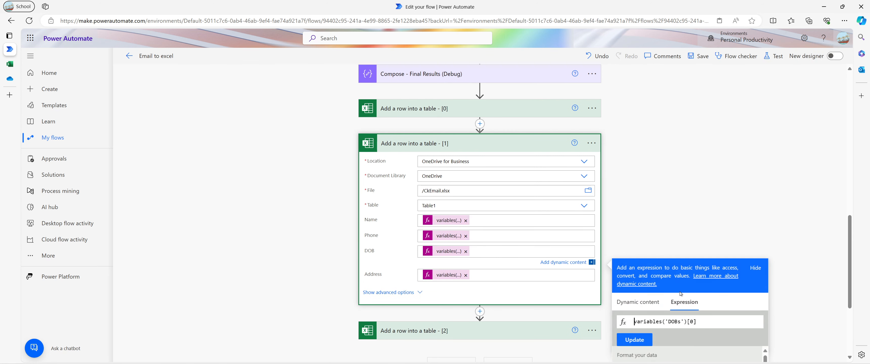
left_click(694, 321)
key("BackSpace")
type("1")
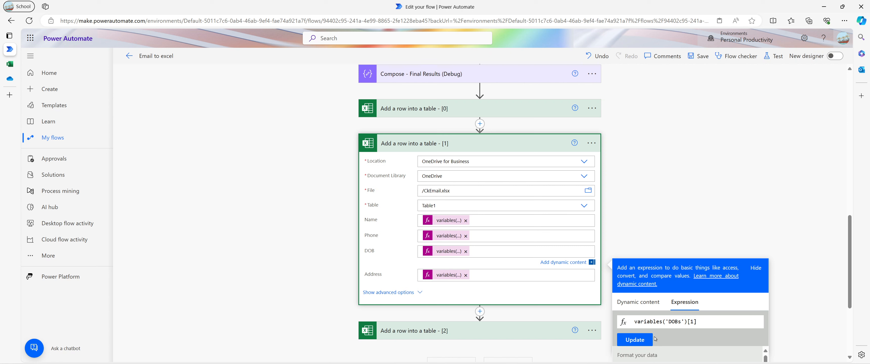
left_click(644, 340)
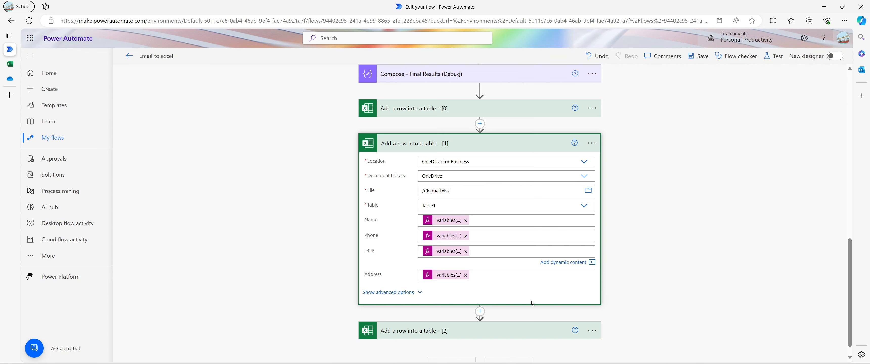
Update the Address column of the [1] row action to the expression variables('Addresses')[1].
left_click(451, 275)
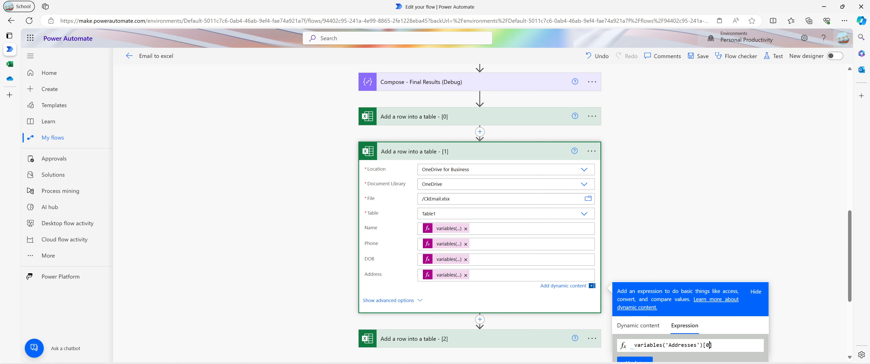
key("BackSpace")
type("1")
scroll(635, 324, "down", 2)
left_click(635, 319)
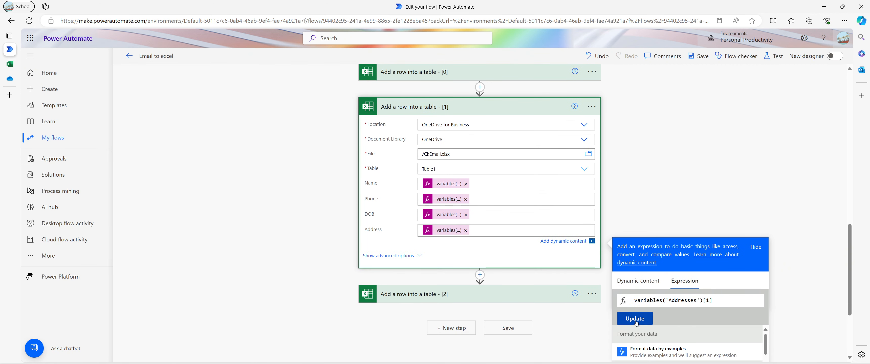
left_click(456, 255)
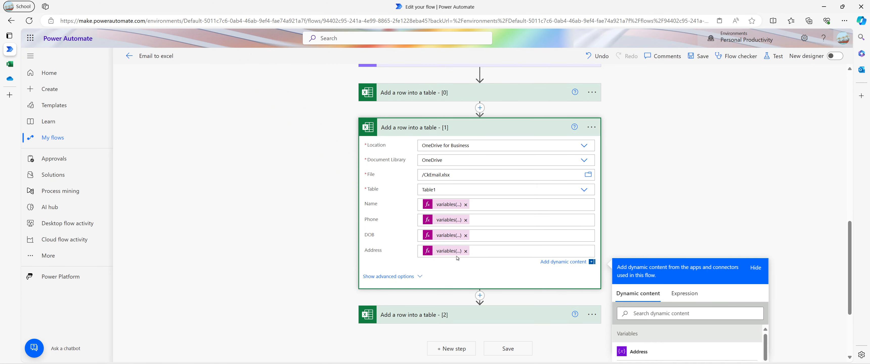
Update the Name column of the [2] row action to the expression variables('Names')[2].
scroll(400, 238, "down", 3)
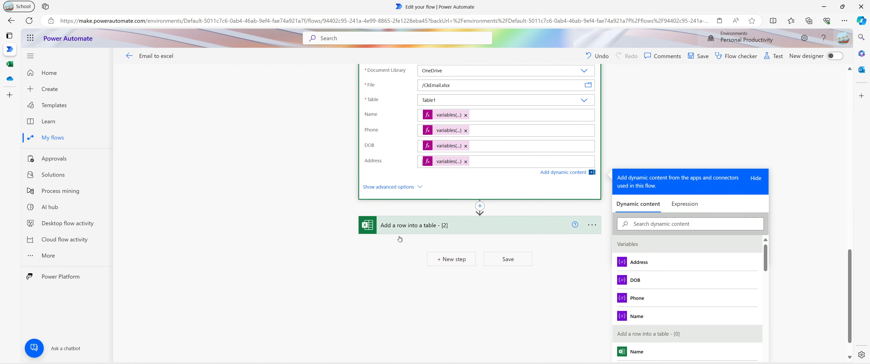
left_click(421, 235)
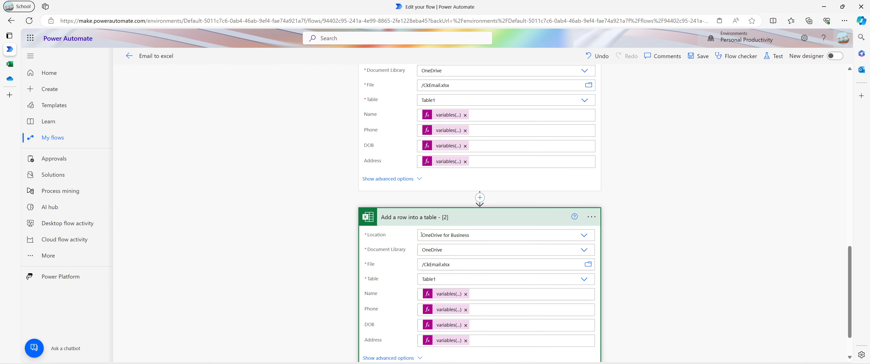
scroll(432, 264, "down", 3)
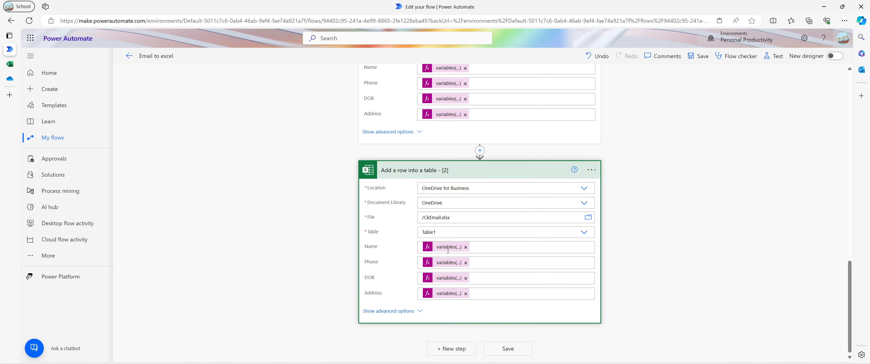
double_click(449, 250)
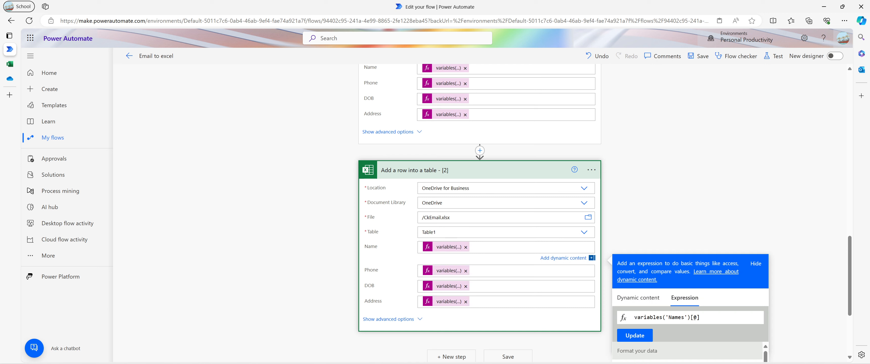
key("BackSpace")
type("2")
left_click(635, 335)
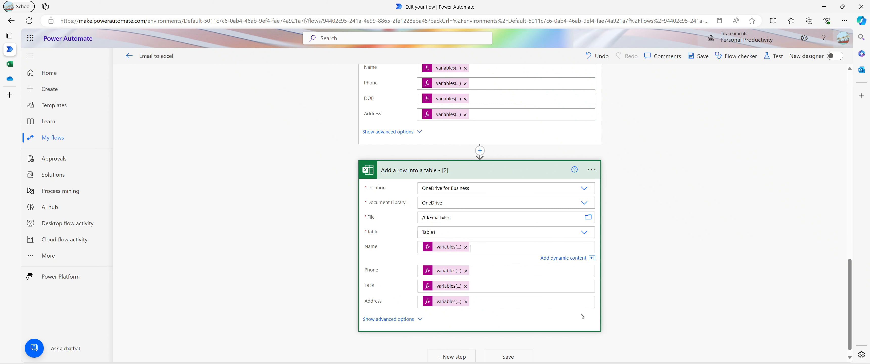
Try to update the Phone column of the [2] row action to the expression variables('Phones')[2].
left_click(445, 270)
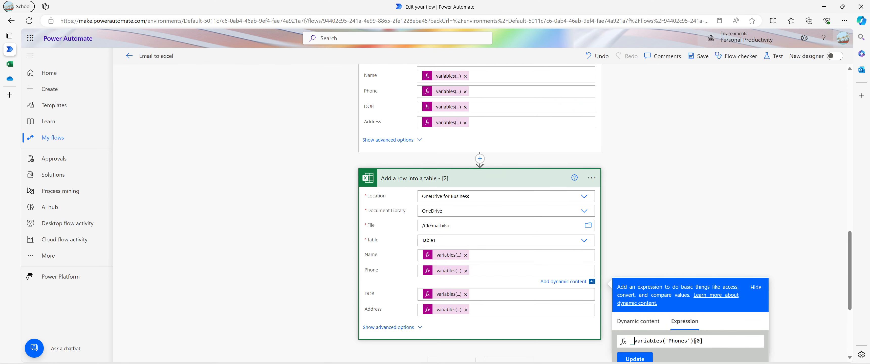
left_click(699, 341)
key("BackSpace")
type("2")
left_click(635, 359)
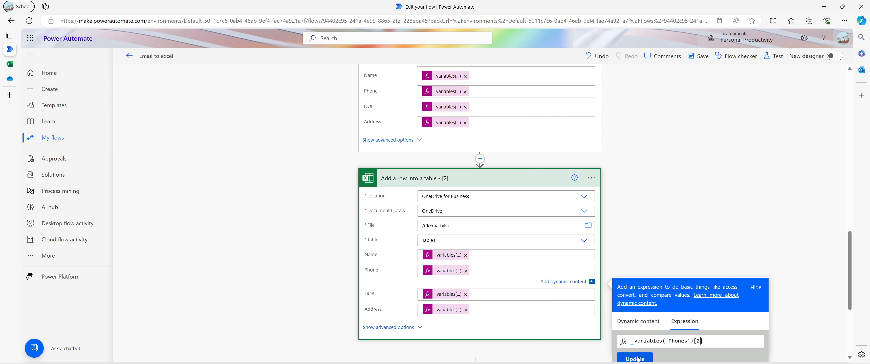
Update the DOB column of the [2] row action to the expression variables('DOBs')[2].
left_click(443, 294)
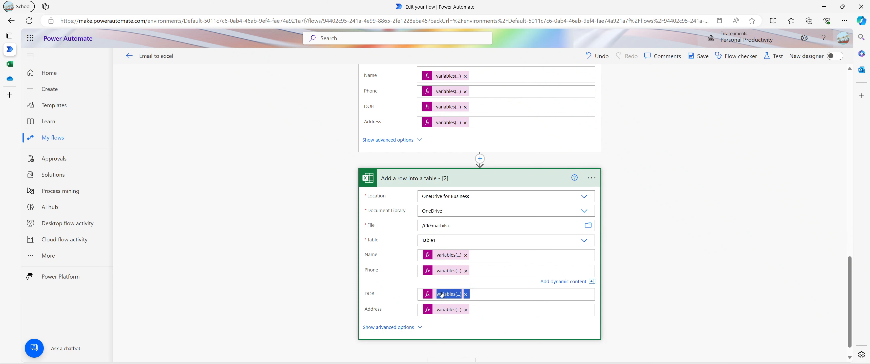
left_click(442, 295)
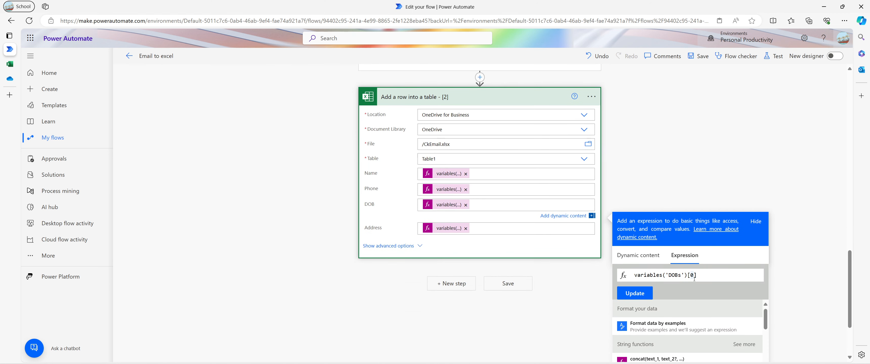
key("BackSpace")
type("1")
left_click(635, 293)
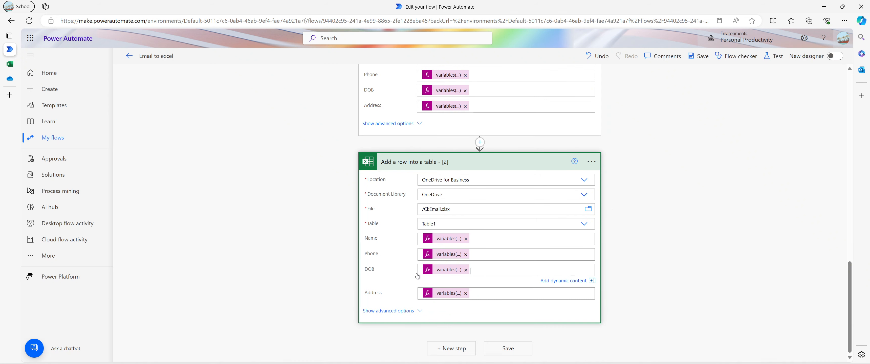
Update the Address column of the [2] row action to the expression variables('Addresses')[2] and save the flow.
left_click(429, 294)
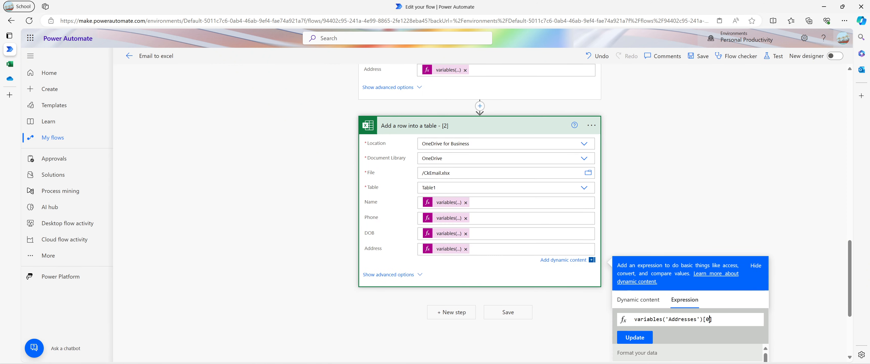
key("BackSpace")
type("1")
left_click(635, 337)
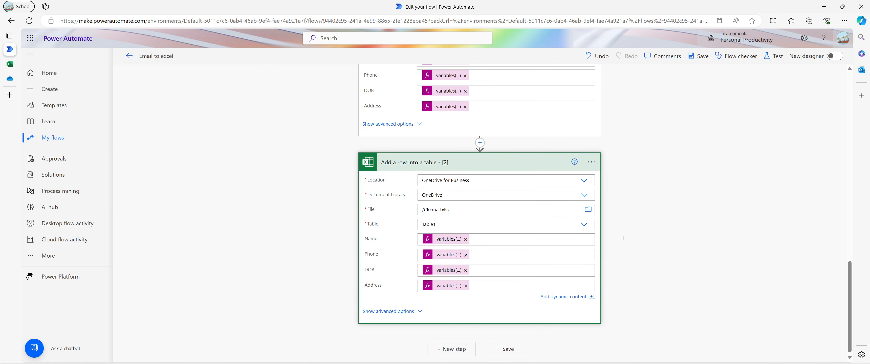
left_click(675, 109)
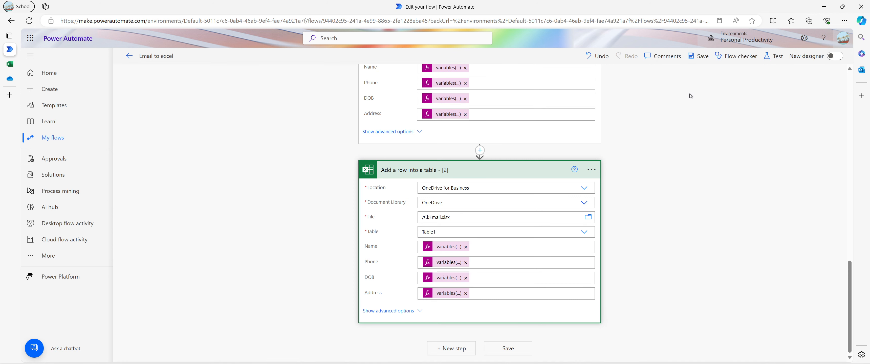
left_click(701, 58)
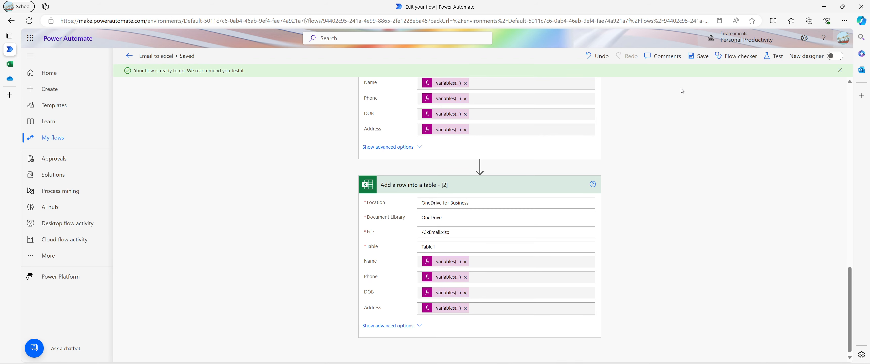
Check the Name expression of the [1] row action and correct its Phone column to variables('Phones')[1].
scroll(467, 119, "up", 6)
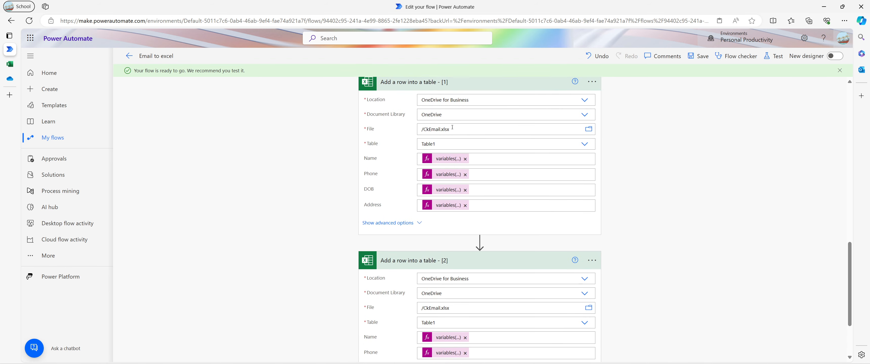
scroll(443, 131, "down", 3)
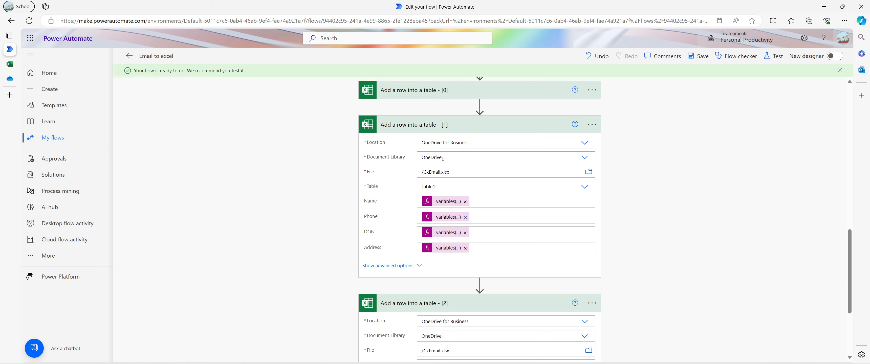
left_click(441, 202)
left_click(441, 203)
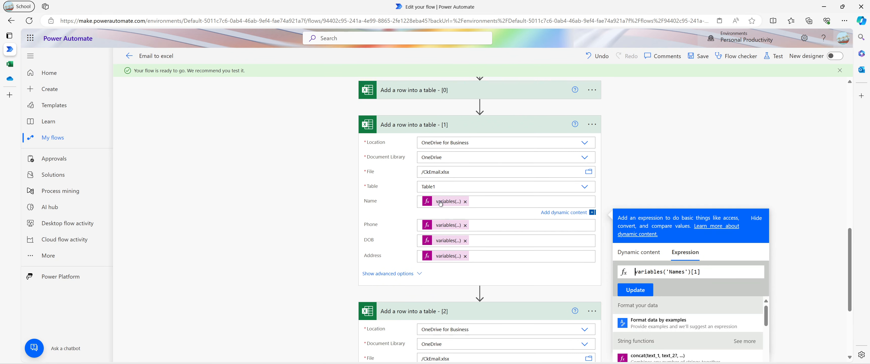
left_click(437, 226)
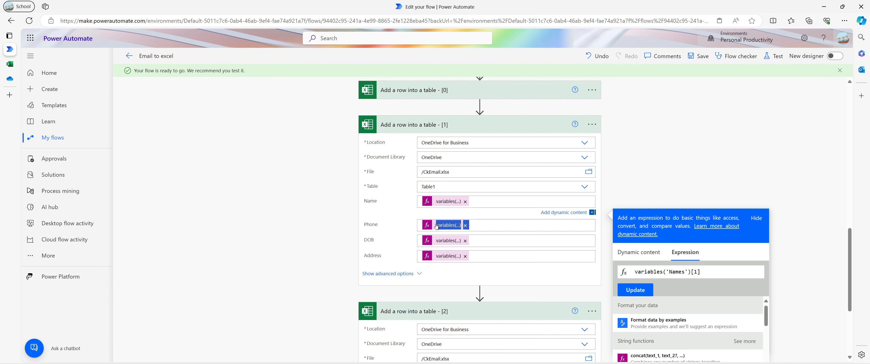
left_click(436, 226)
scroll(434, 224, "down", 2)
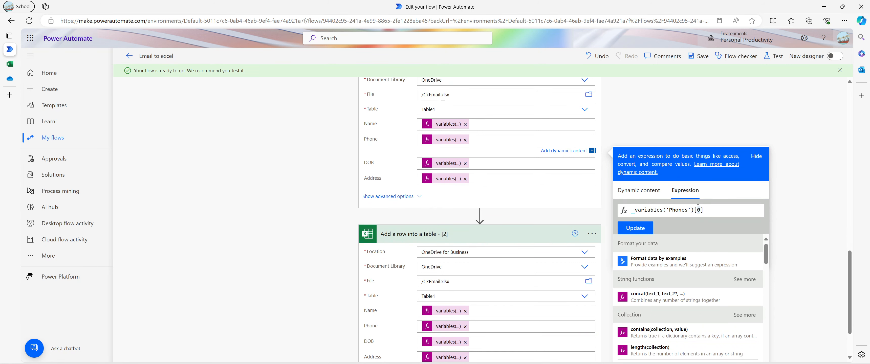
key("BackSpace")
left_click(647, 230)
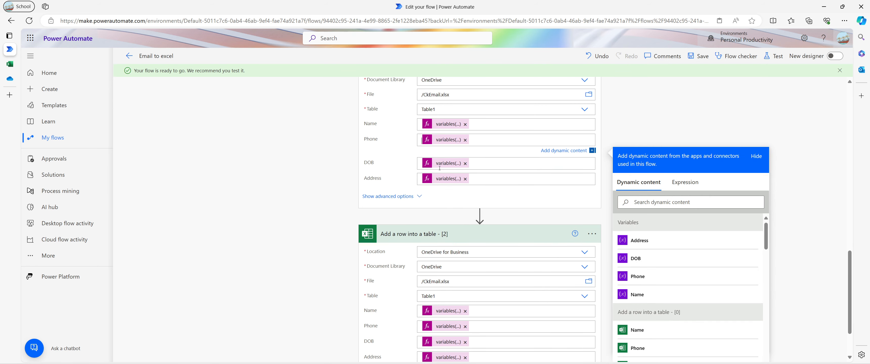
Correct the DOB column of the [1] row action to the expression variables('DOBs')[1].
left_click(440, 168)
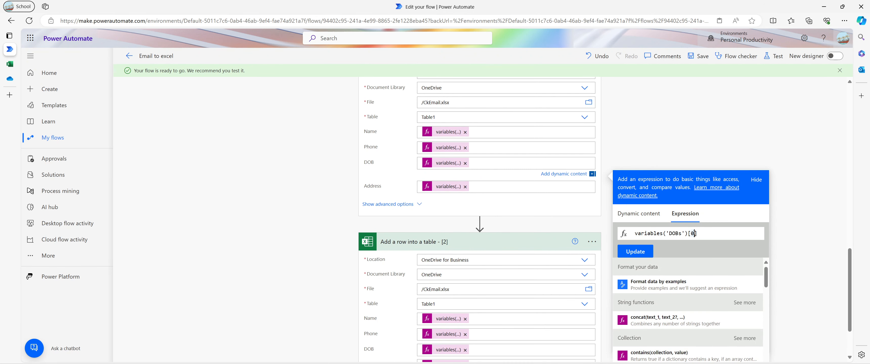
type("1")
left_click(648, 252)
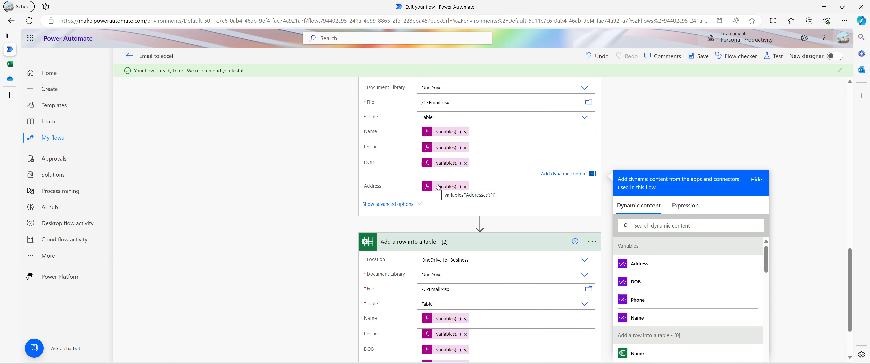
Correct the Name column of the [2] row action to the expression variables('Names')[2].
scroll(438, 187, "down", 3)
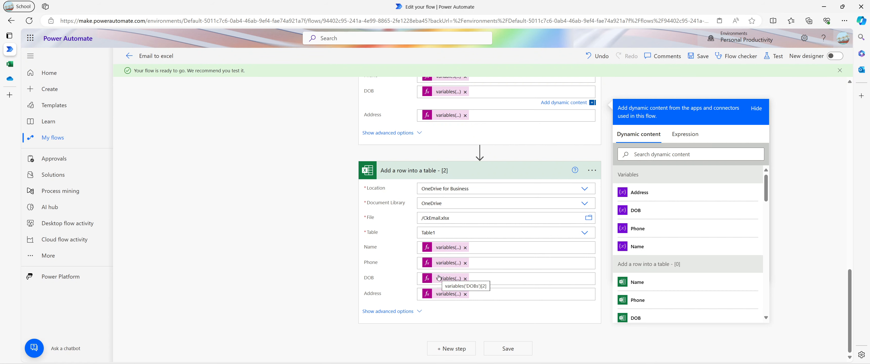
left_click_drag(441, 250, 442, 252)
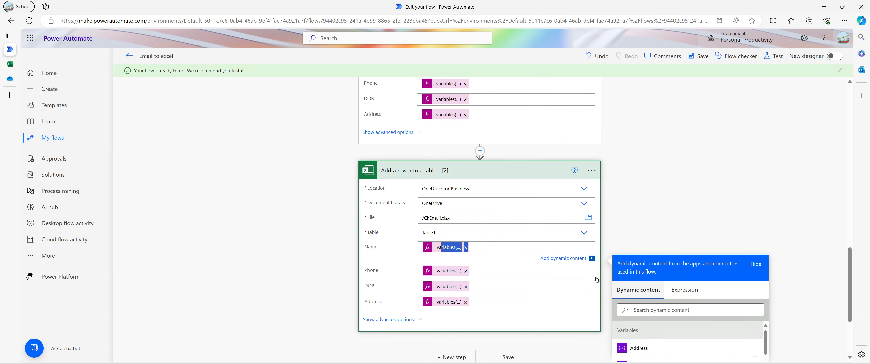
scroll(662, 275, "down", 3)
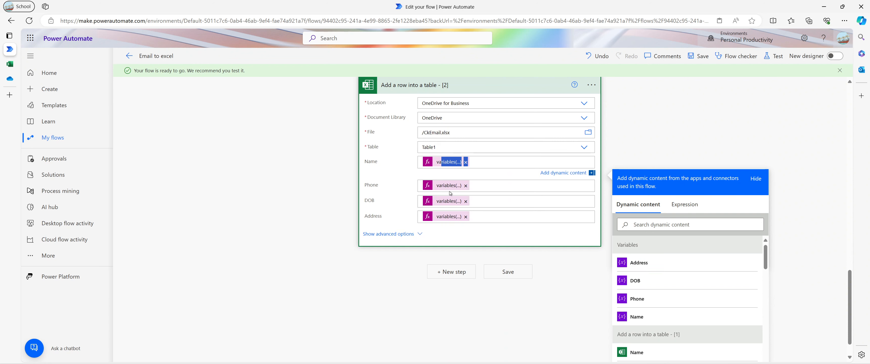
left_click(433, 164)
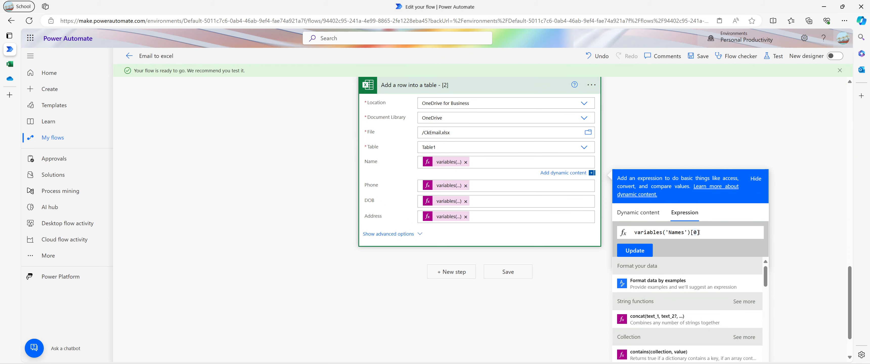
key("BackSpace")
key("BackSpace")
type("2")
left_click(638, 251)
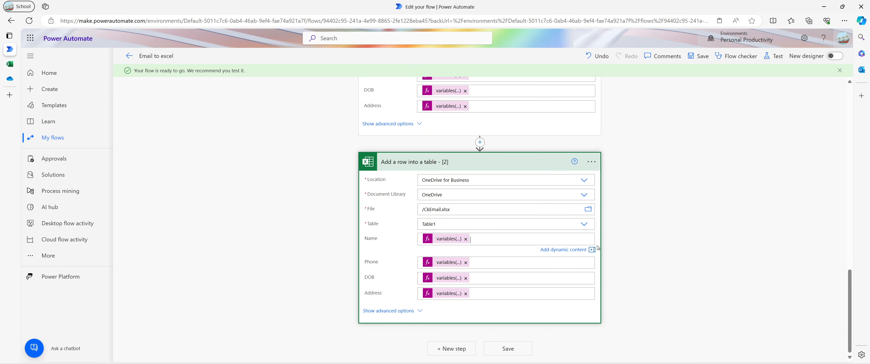
Correct the Phone column of the [2] row action to the expression variables('Phones')[2].
left_click(439, 265)
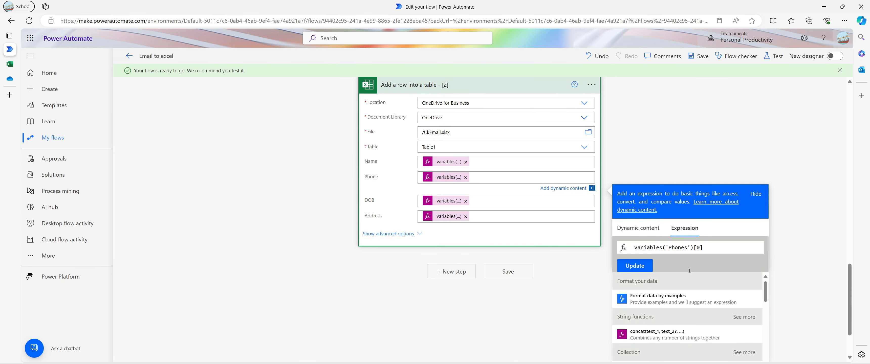
double_click(697, 247)
type("2")
left_click(644, 267)
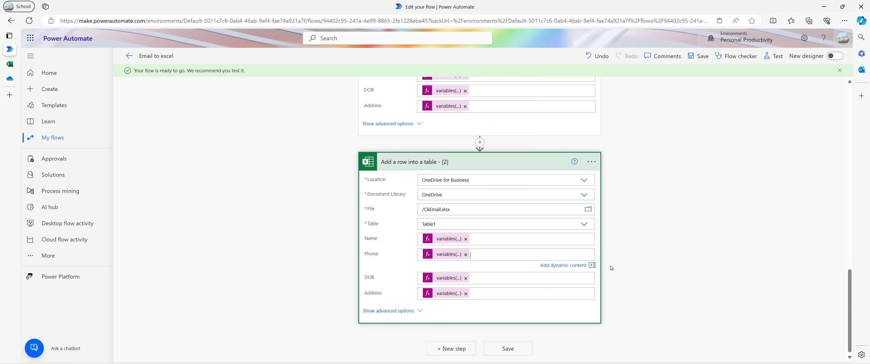
Check the DOB and Address expressions of the [2] row action and save the flow.
left_click(456, 281)
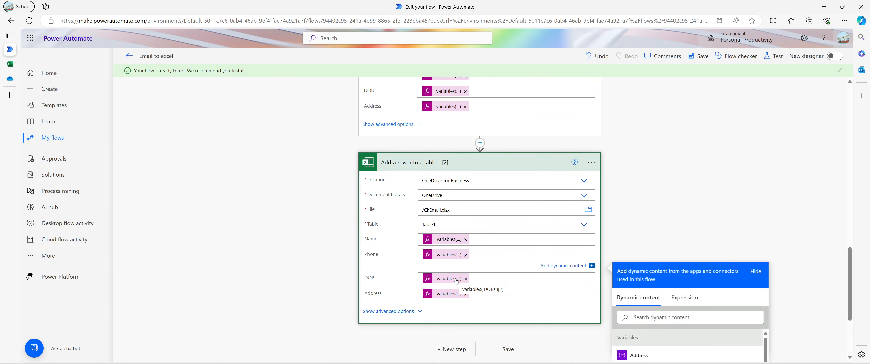
left_click(456, 280)
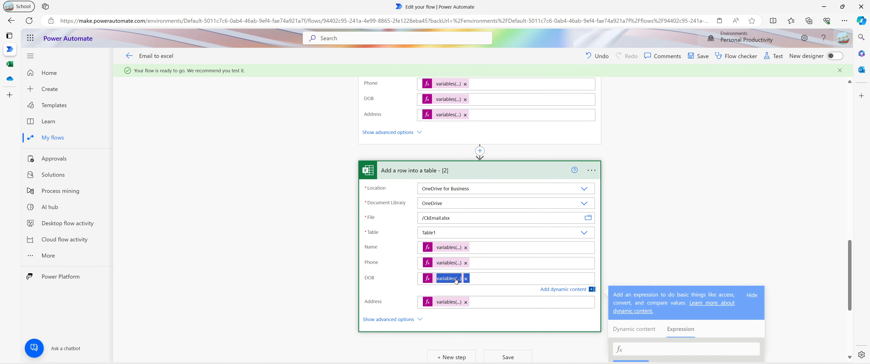
left_click(448, 302)
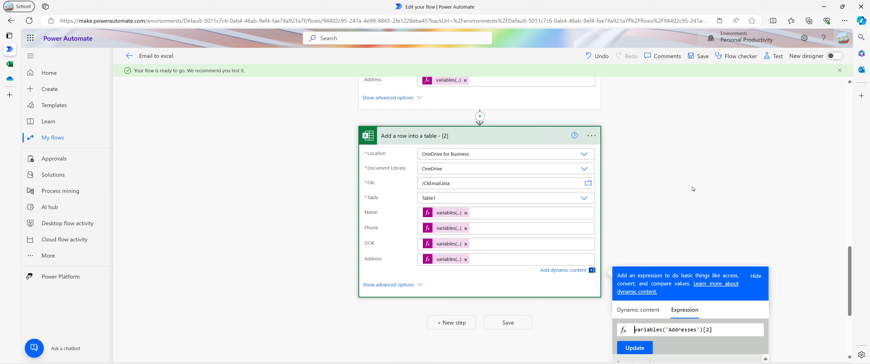
left_click(692, 185)
scroll(677, 134, "up", 5)
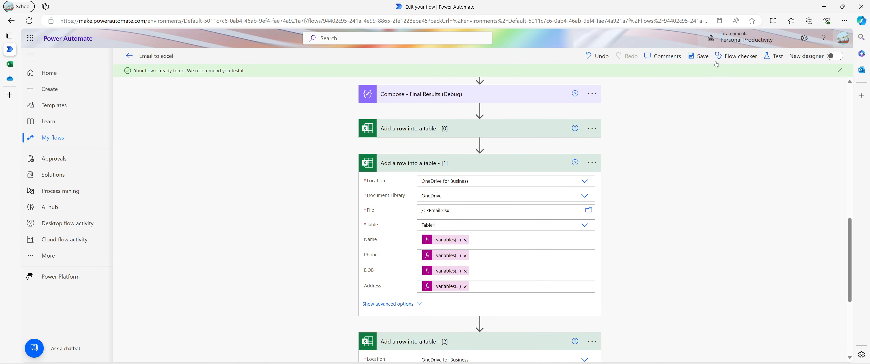
left_click(700, 59)
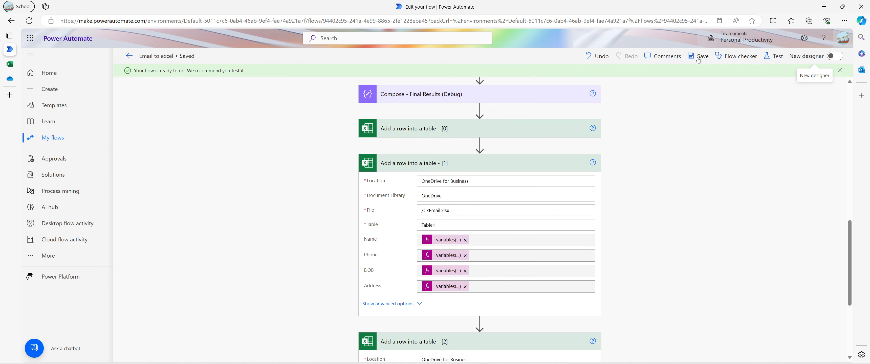
Test the flow automatically with the most recent successful run as its trigger.
left_click(772, 60)
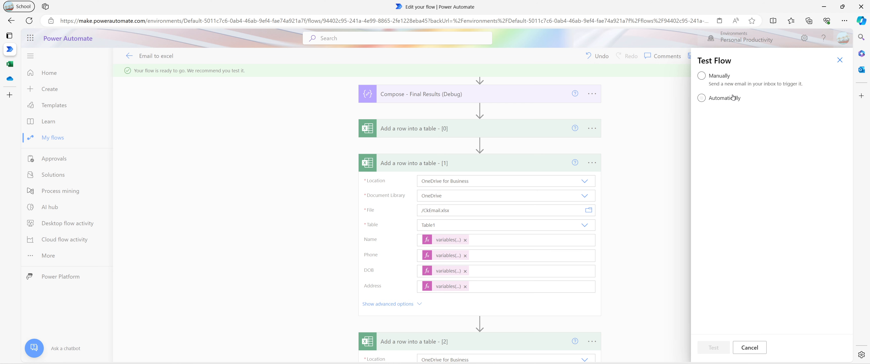
left_click(731, 98)
left_click(714, 112)
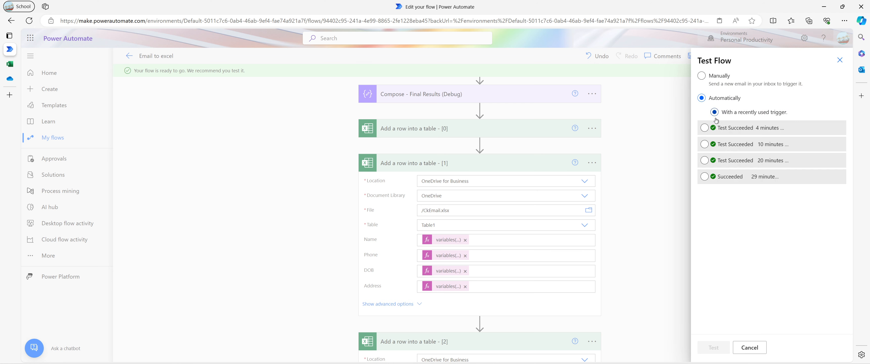
left_click(704, 128)
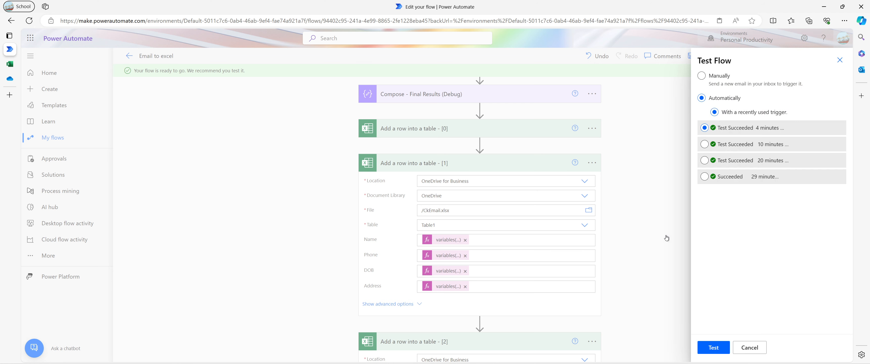
left_click(706, 347)
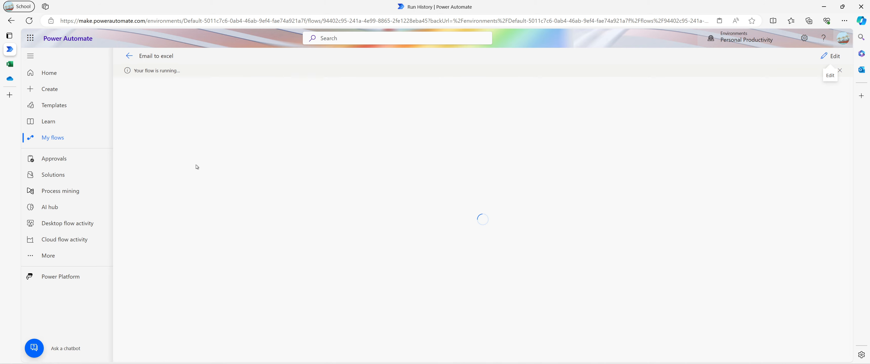
Switch to the CkEmail workbook in Excel and delete the three duplicate entries in rows 2 to 4 of the table.
left_click(13, 67)
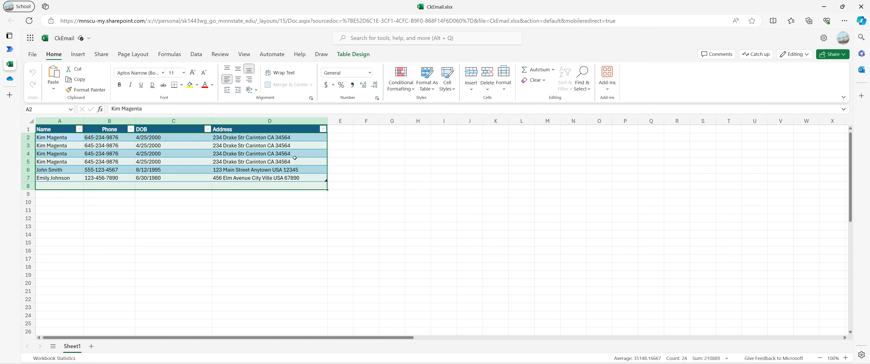
left_click_drag(302, 154, 37, 136)
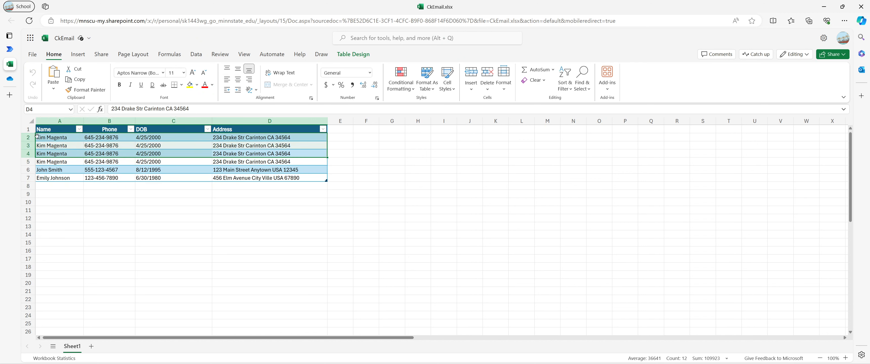
right_click(47, 145)
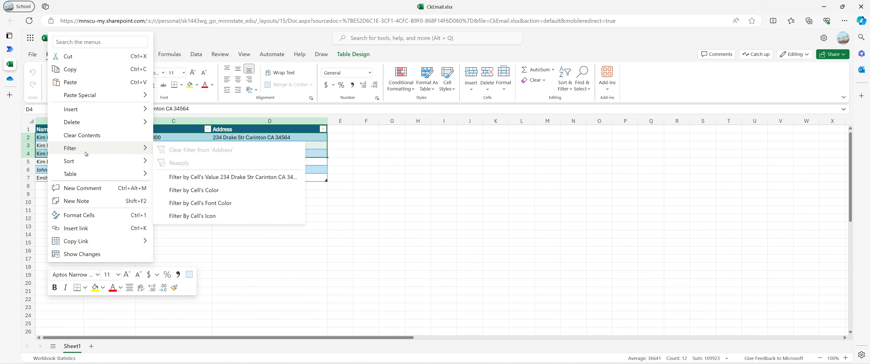
mouse_move(91, 157)
mouse_move(112, 123)
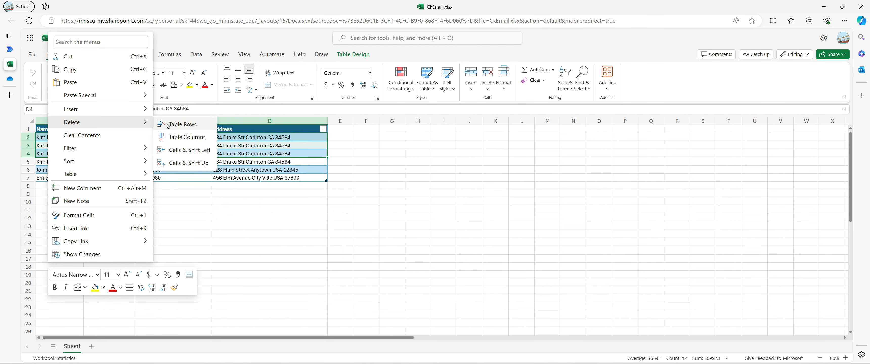
left_click(186, 163)
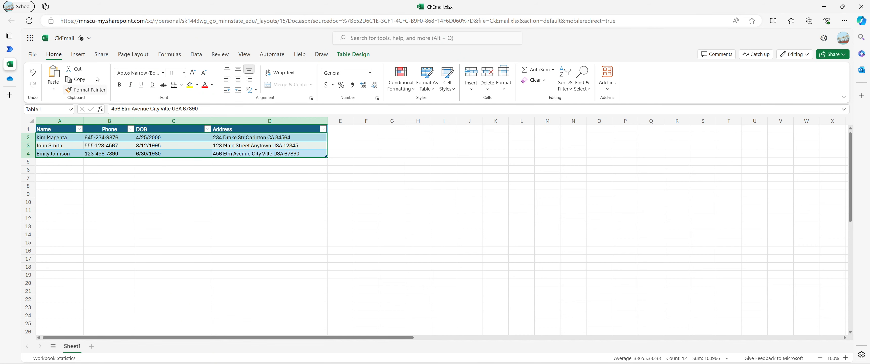
Switch back to Power Automate and return from the test run to the details page of the Email to excel flow.
left_click(9, 49)
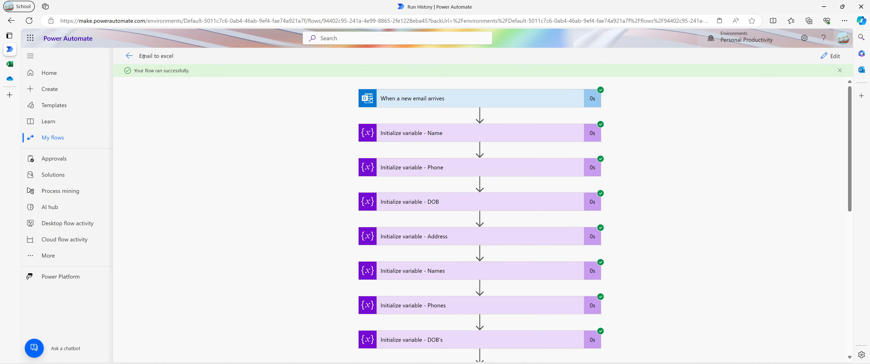
left_click(126, 57)
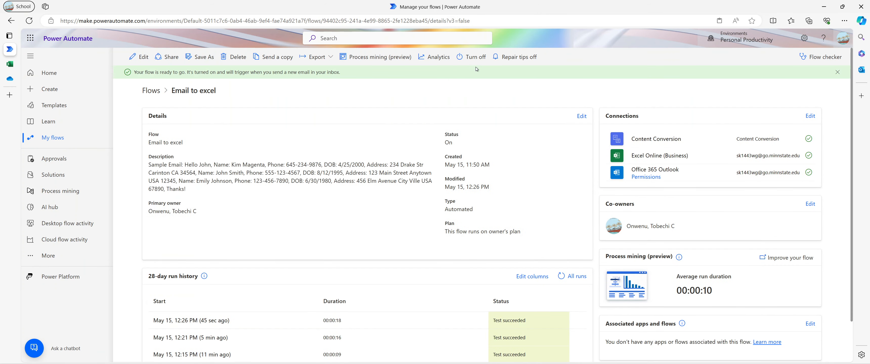
left_click(480, 64)
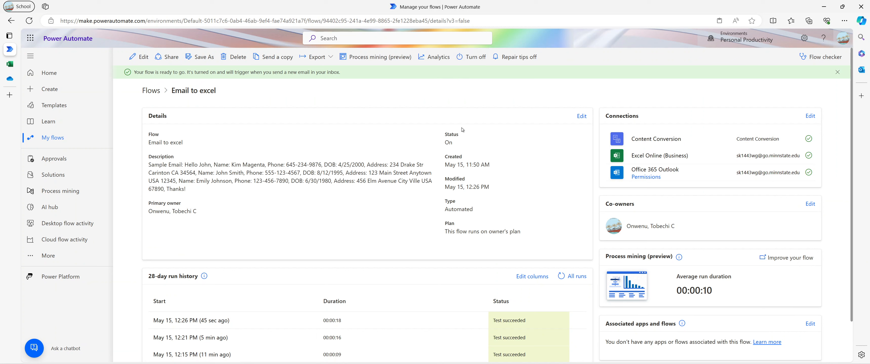